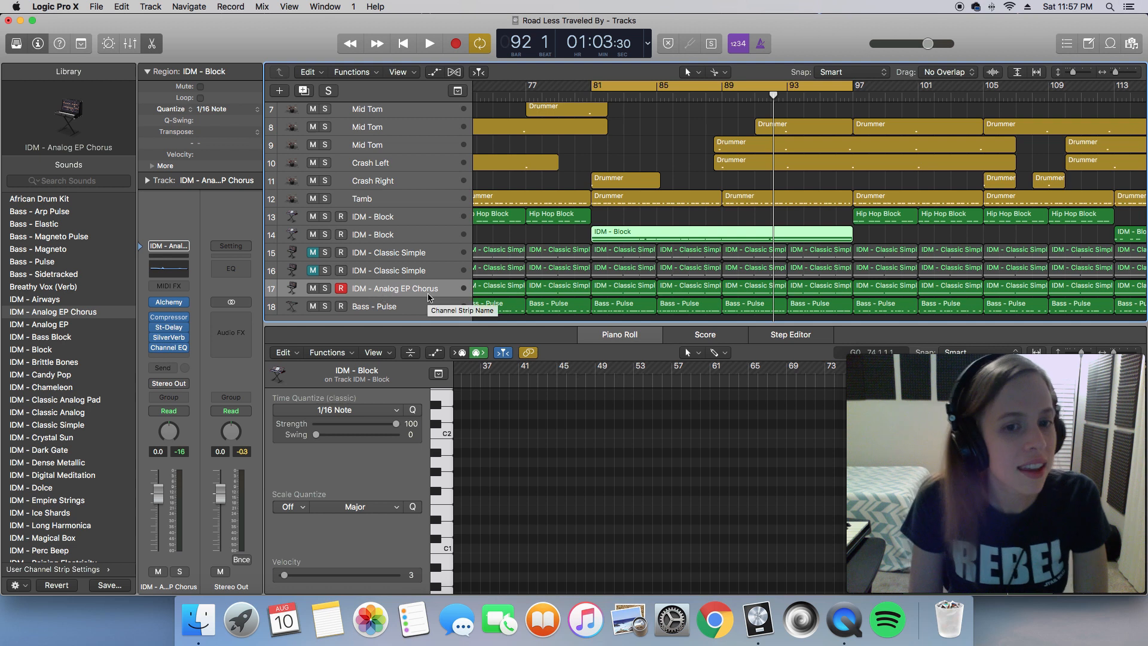
Solo the IDM - Analog EP Chorus track, play it briefly on its own, and turn its solo off.
click(325, 288)
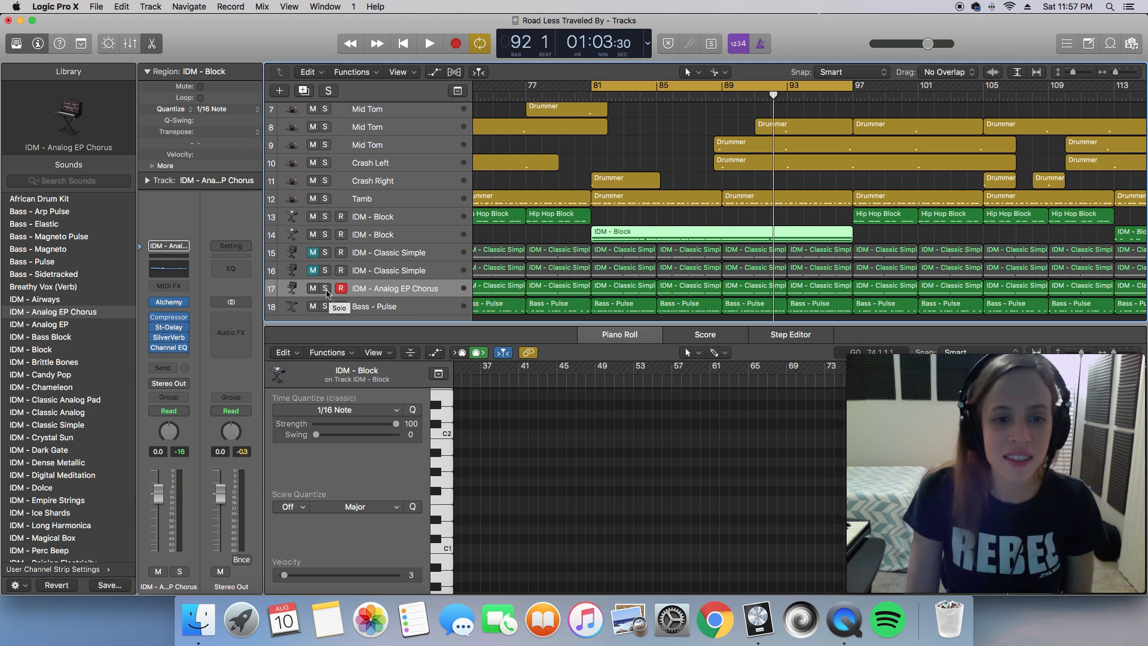
key(space)
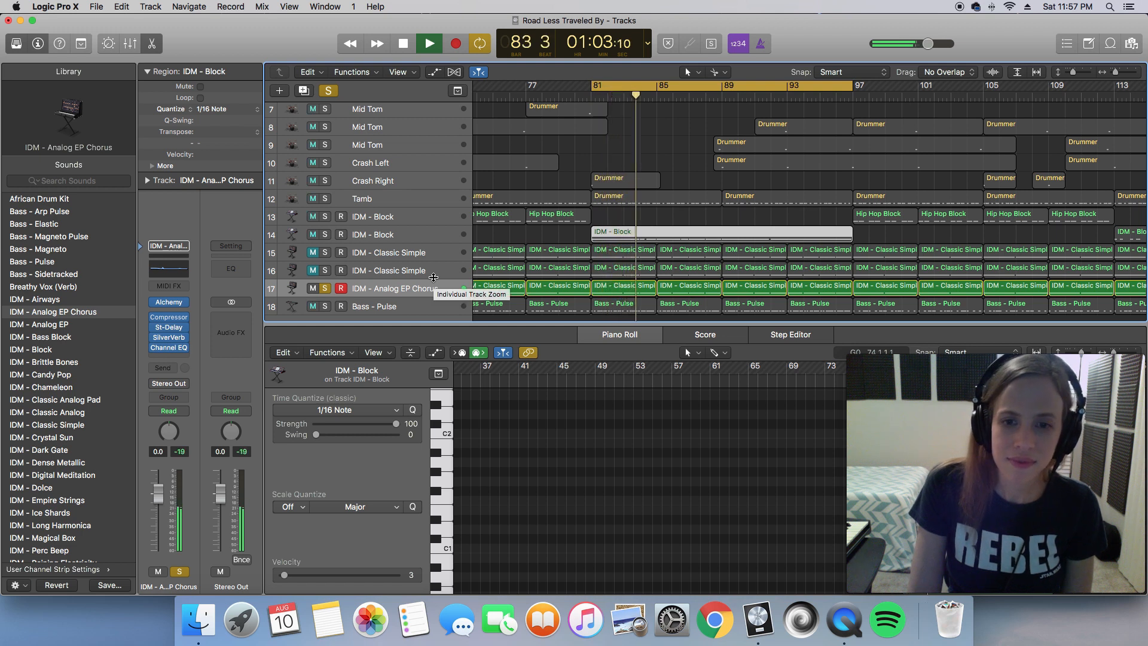
key(space)
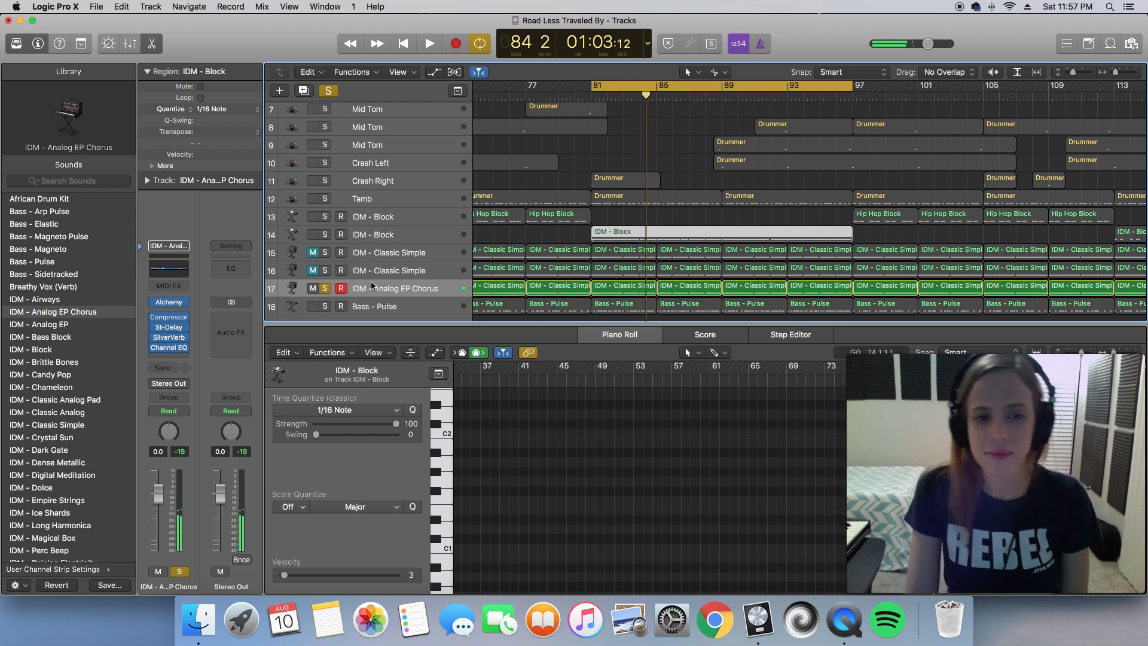
click(325, 289)
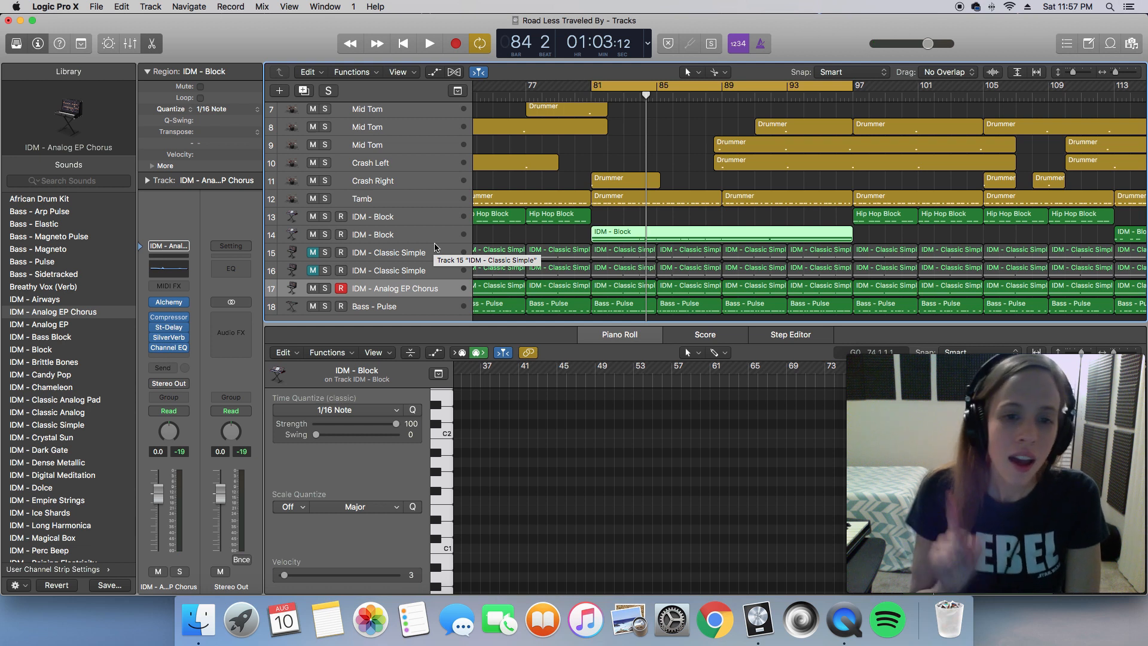
Select the second IDM - Block track, play the cycled section, and follow its region's notes in the Piano Roll.
click(404, 239)
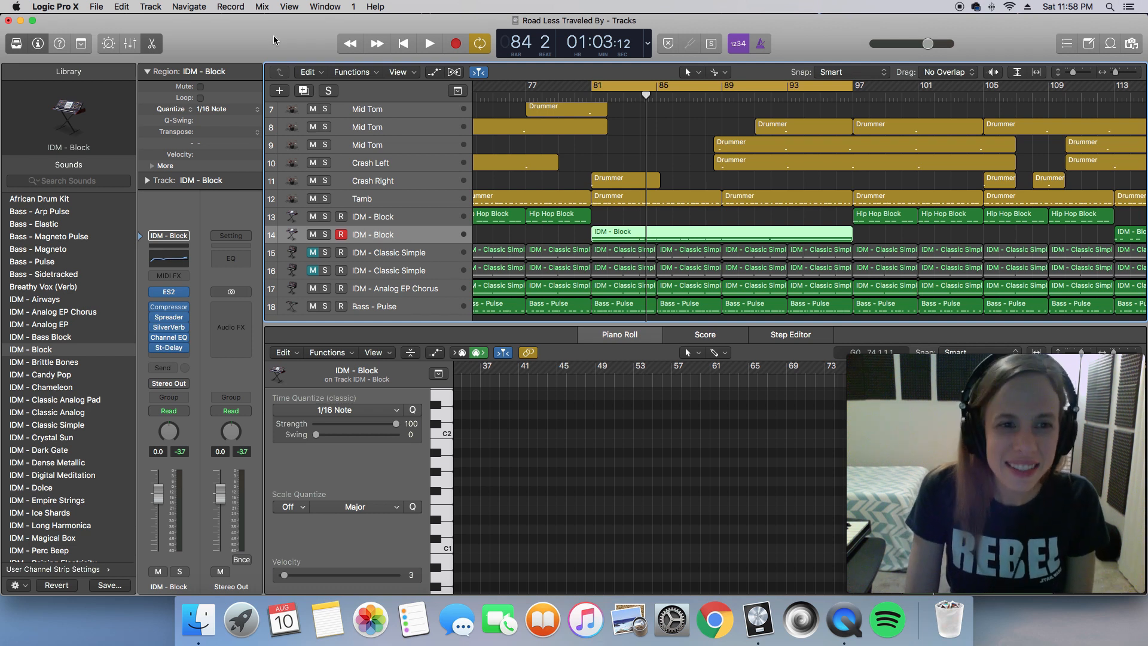
key(space)
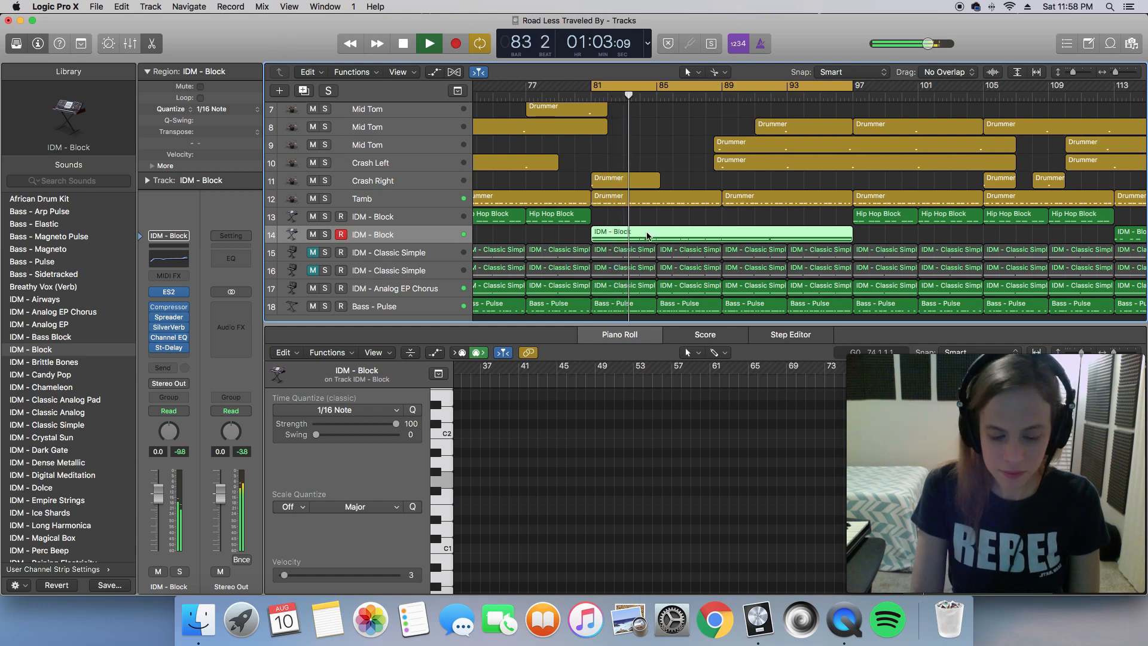
key(p)
key(p)
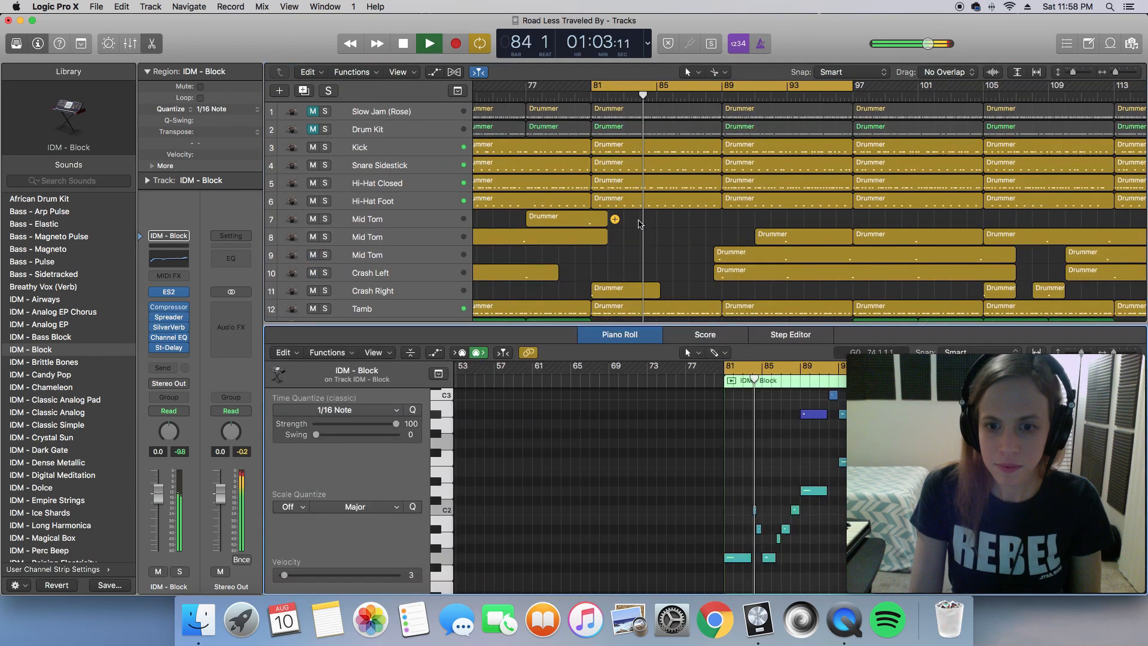
scroll(621, 411, right, 4)
scroll(580, 423, up, 2)
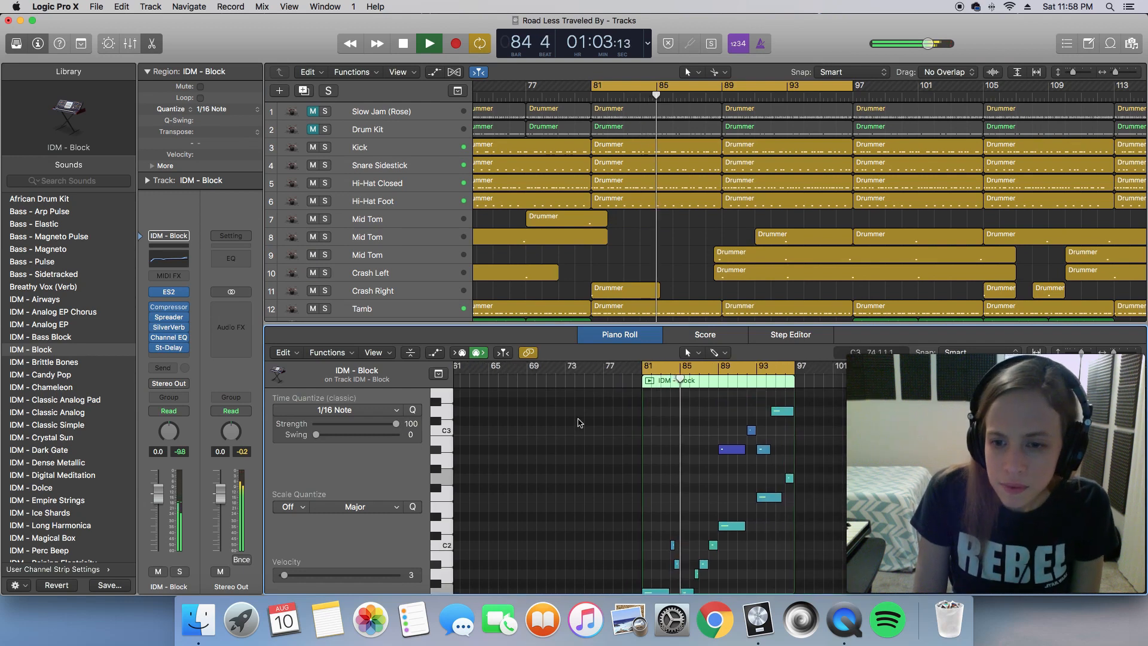
scroll(580, 422, down, 2)
key(super+Right)
key(super+Right)
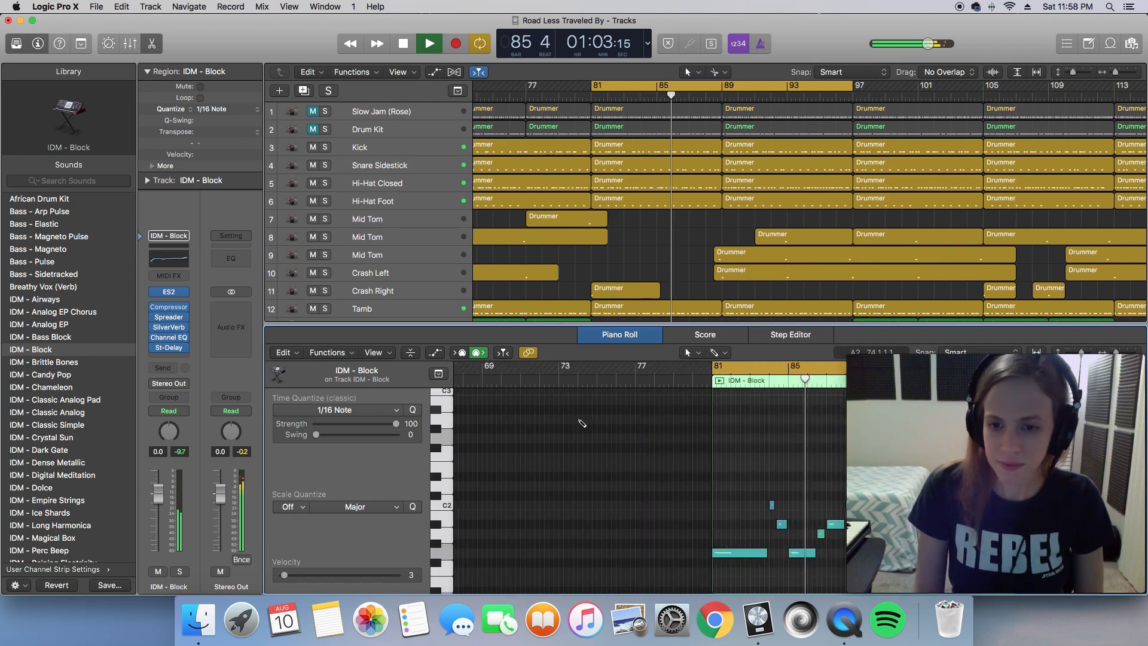
scroll(579, 423, right, 5)
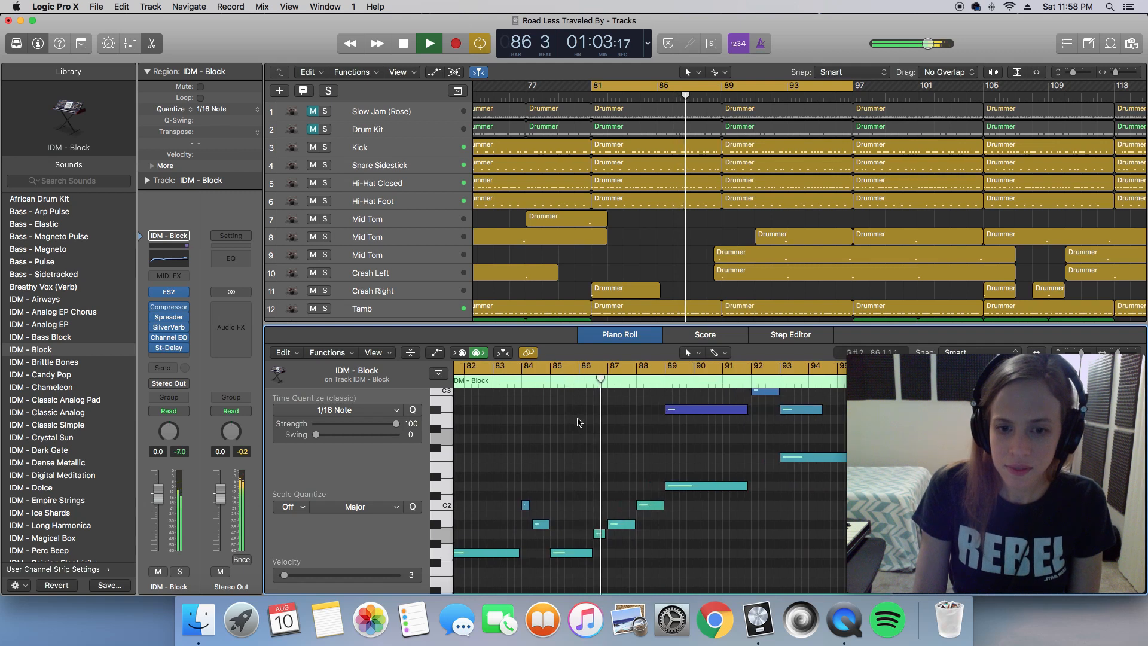
key(super+Left)
key(super+Left)
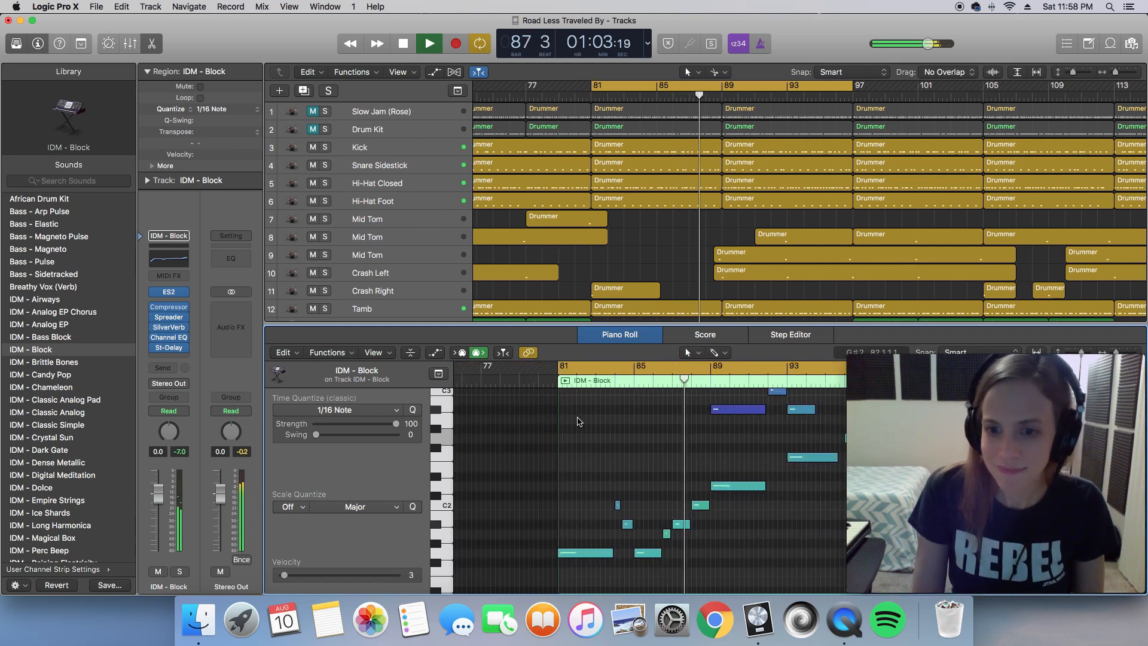
scroll(579, 422, right, 4)
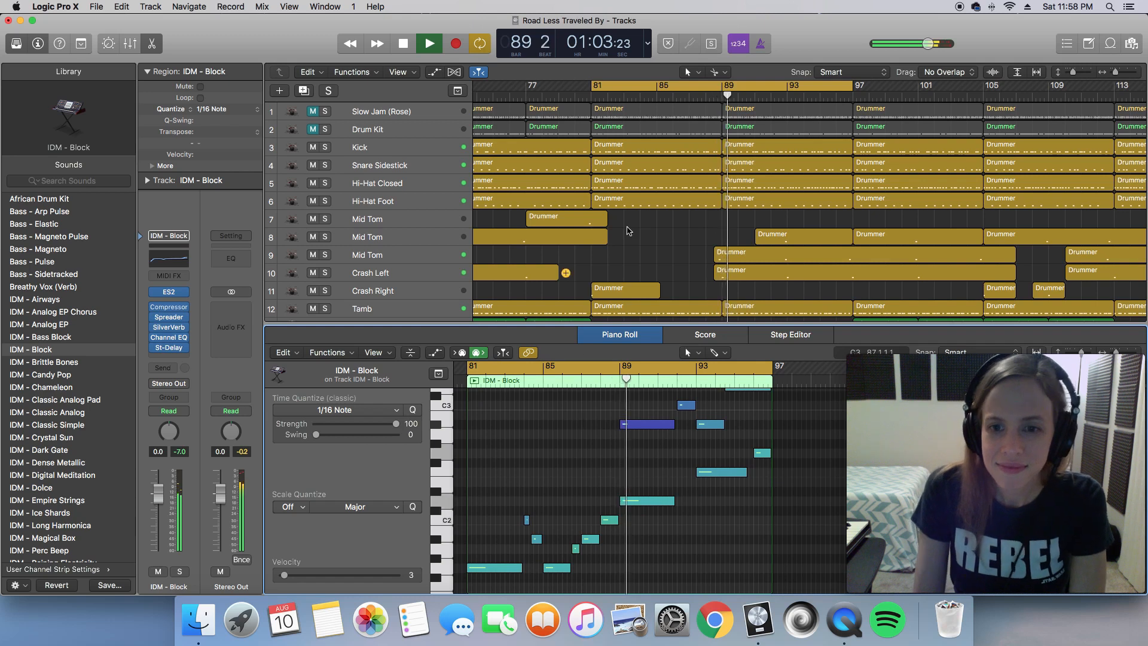
Enlarge the track heights around the second IDM - Block track, listen through to the cycle's end, and stop playback.
scroll(639, 208, down, 1)
scroll(638, 207, down, 3)
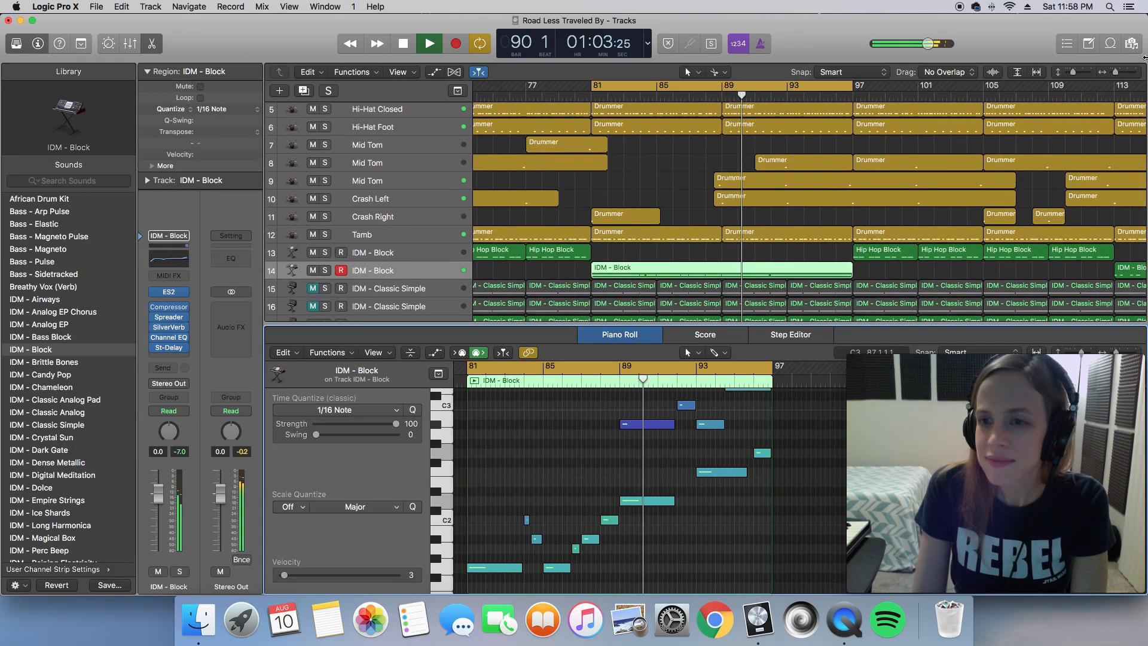
click(1075, 74)
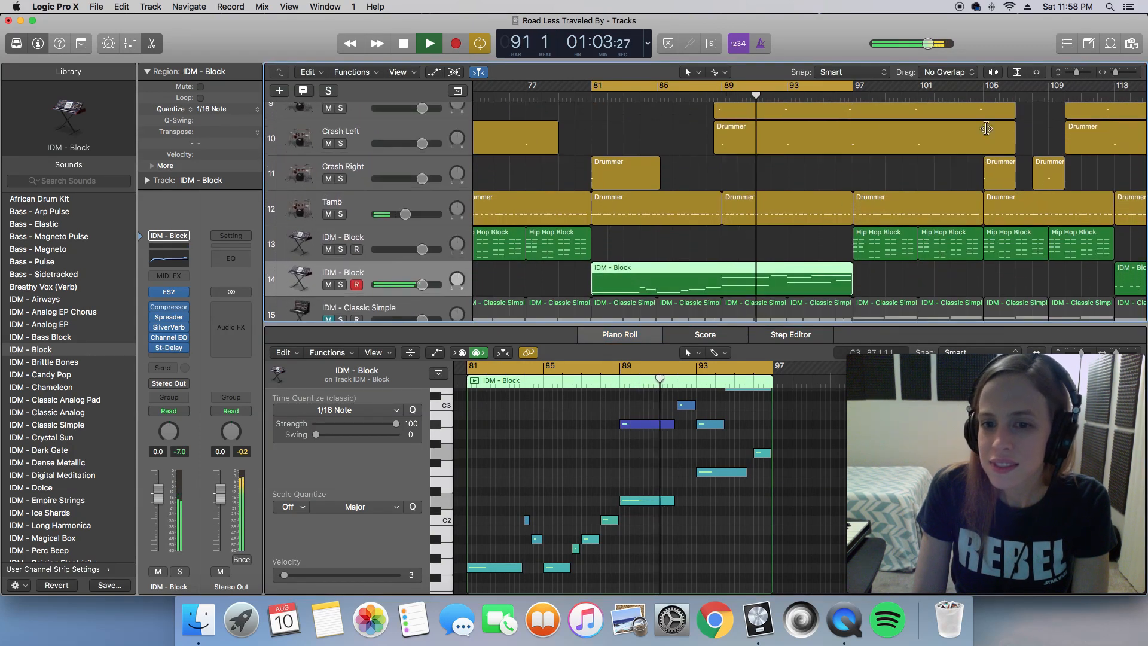
scroll(858, 165, down, 1)
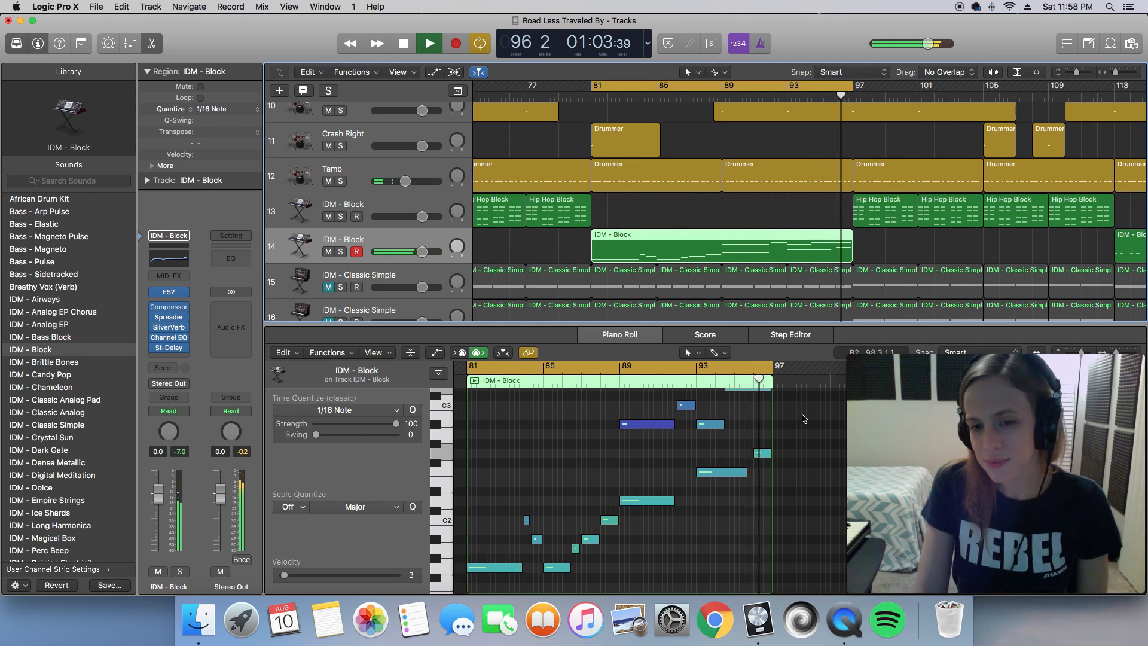
key(space)
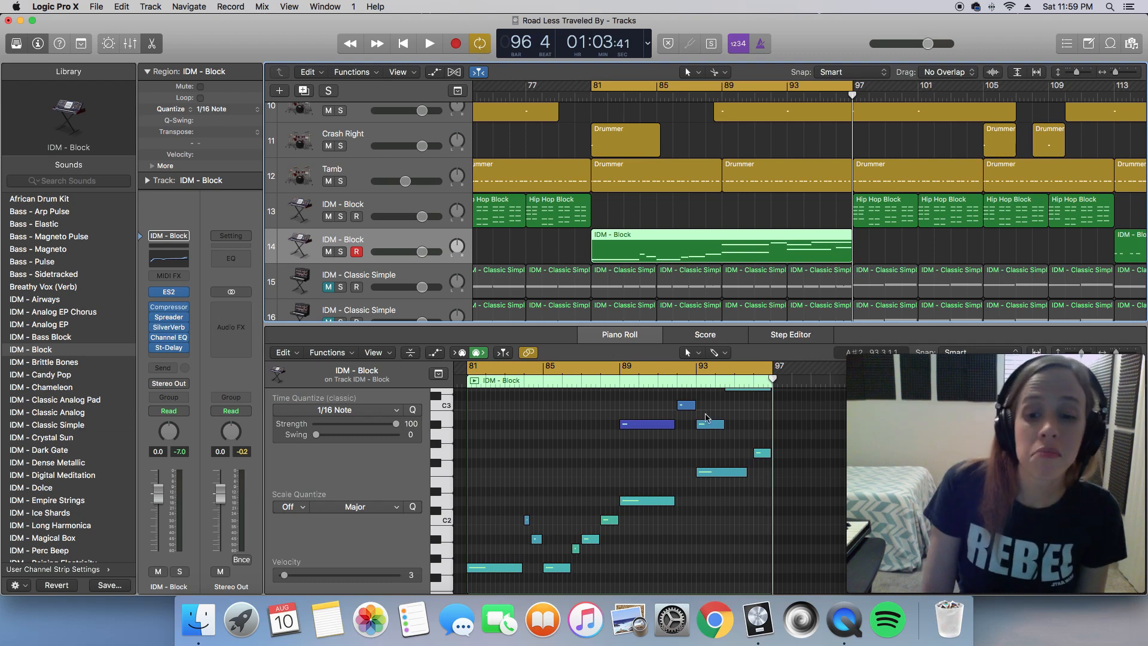
Examine the IDM - Block region's notes closely in the Piano Roll, working back from bar 96 to bar 82.
scroll(707, 417, left, 2)
scroll(628, 428, up, 2)
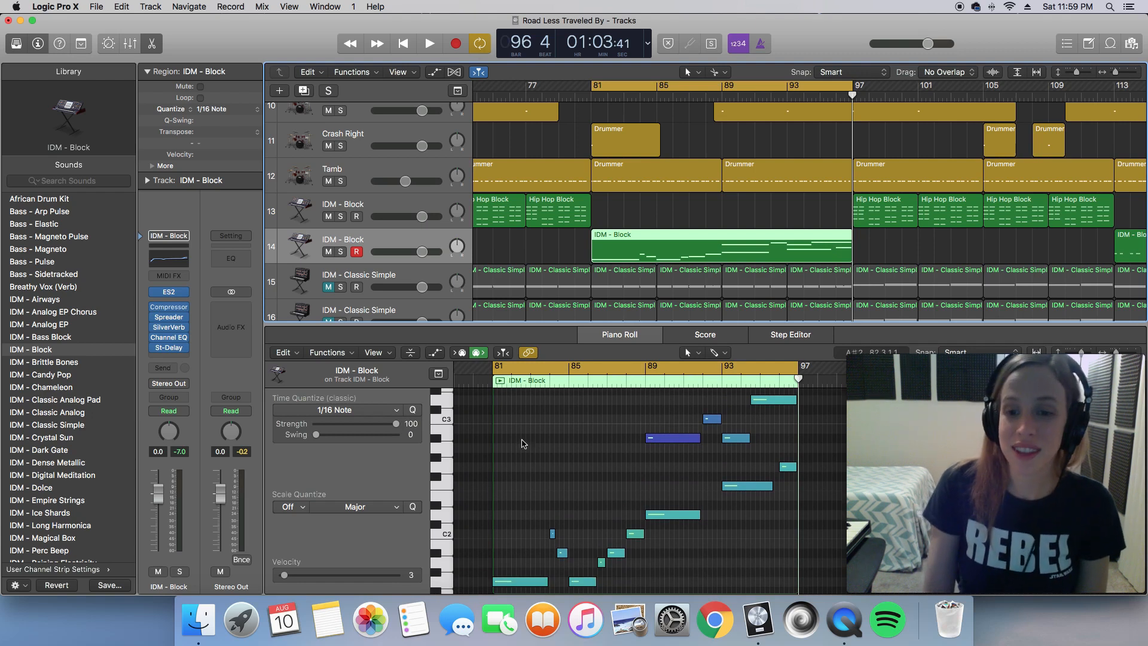
key(super+Right)
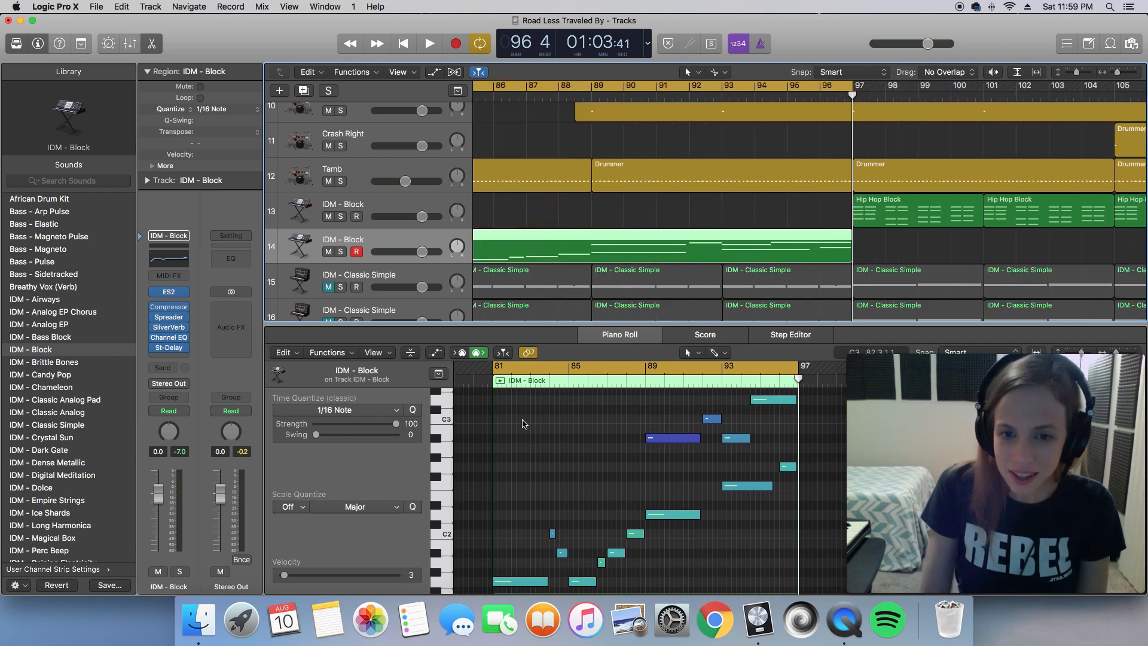
key(super+Right)
key(super+Right)
key(super+Right)
key(super+Right)
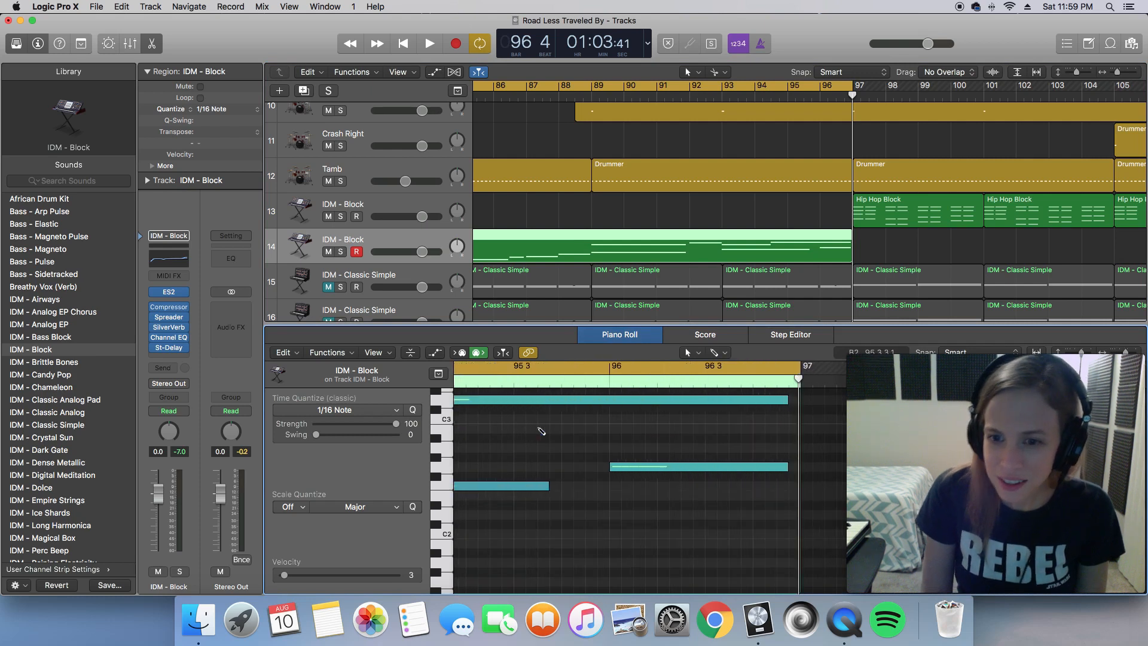
key(super+Right)
scroll(539, 433, left, 2)
scroll(539, 435, up, 3)
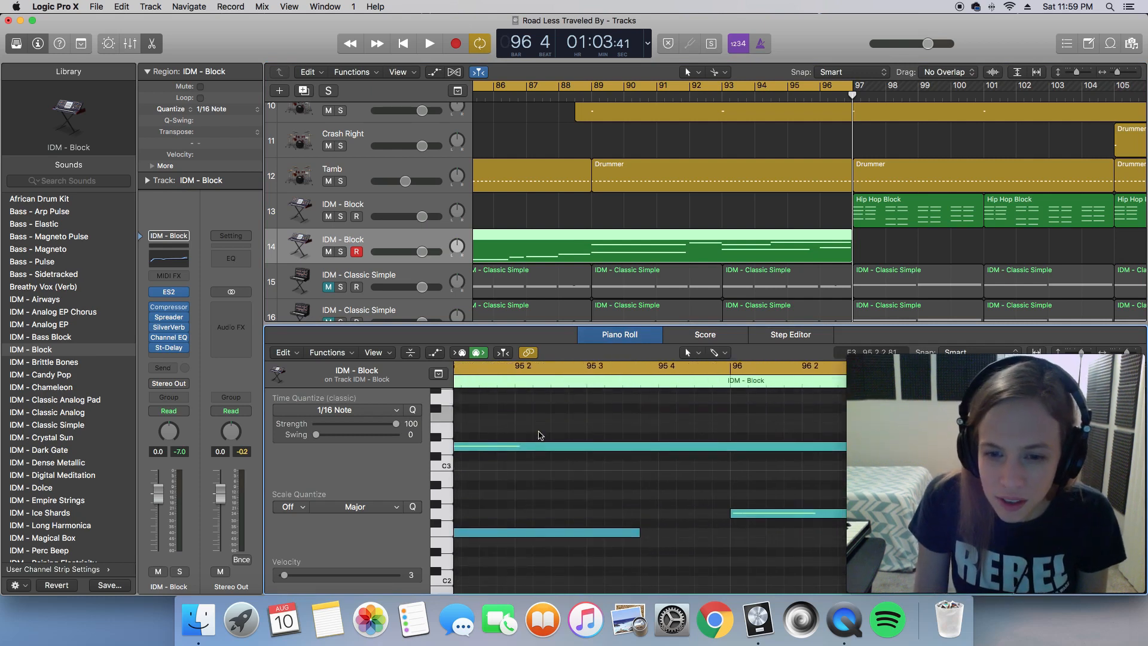
scroll(539, 434, left, 10)
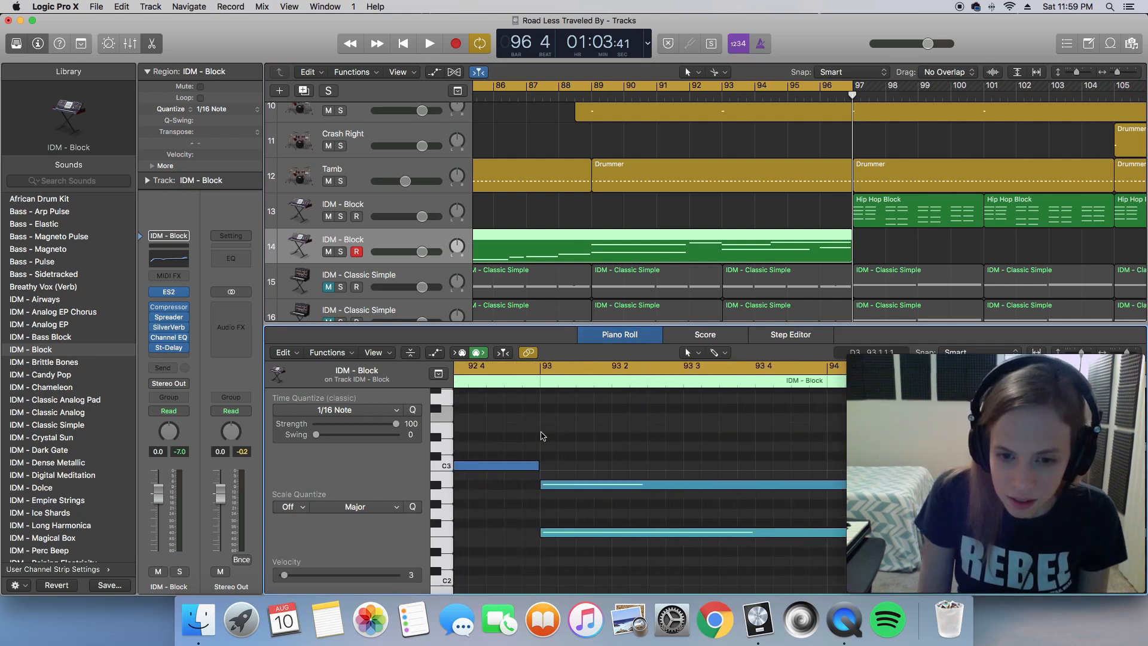
scroll(543, 435, left, 5)
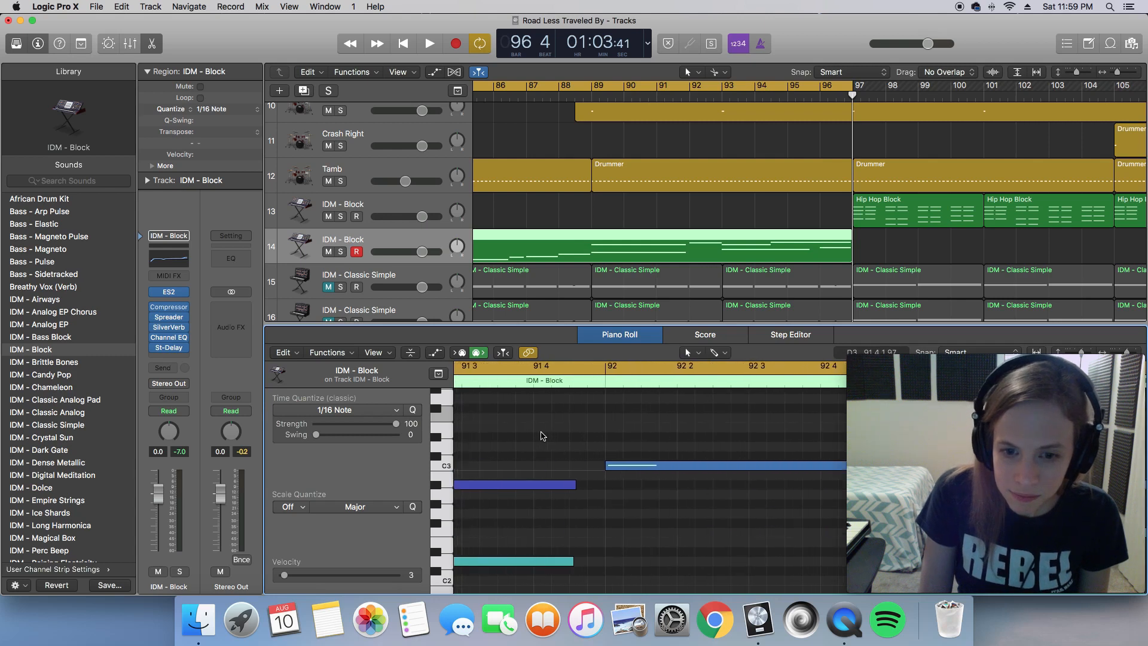
scroll(542, 436, left, 3)
scroll(542, 436, left, 8)
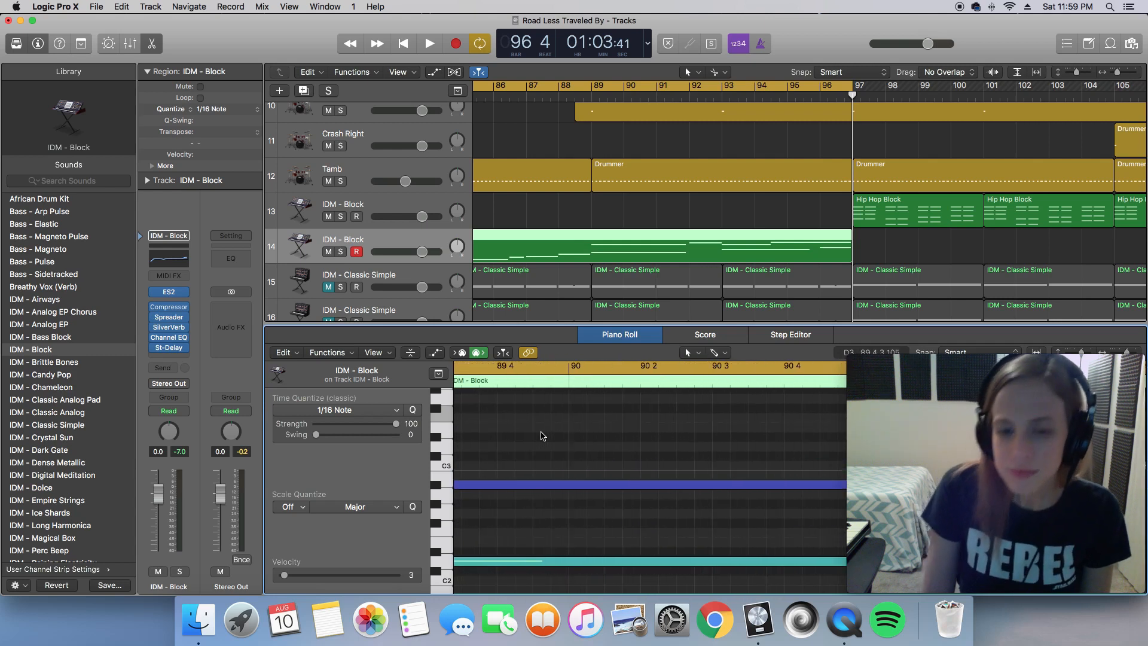
scroll(542, 436, down, 5)
scroll(541, 436, up, 3)
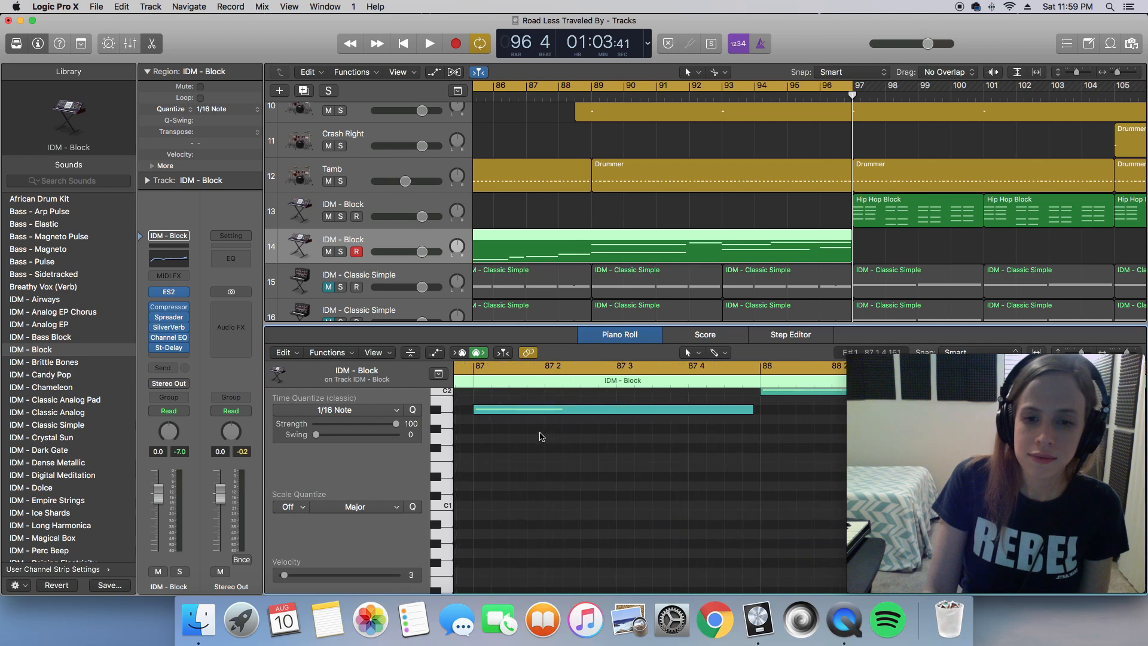
scroll(541, 435, left, 3)
scroll(541, 436, left, 5)
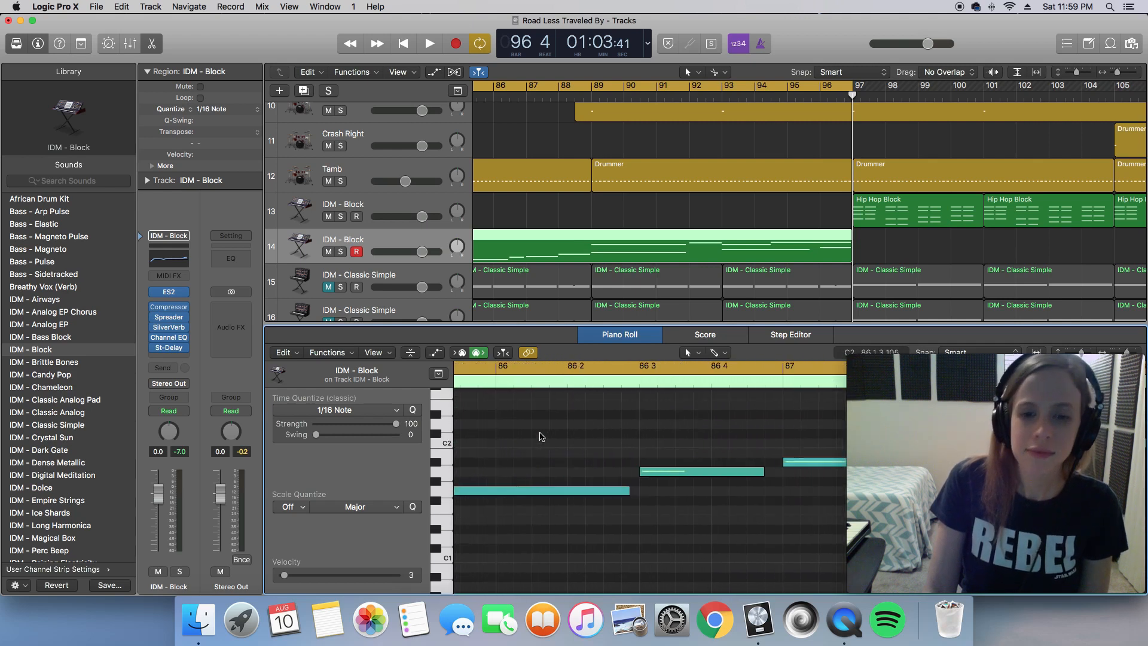
scroll(537, 437, left, 5)
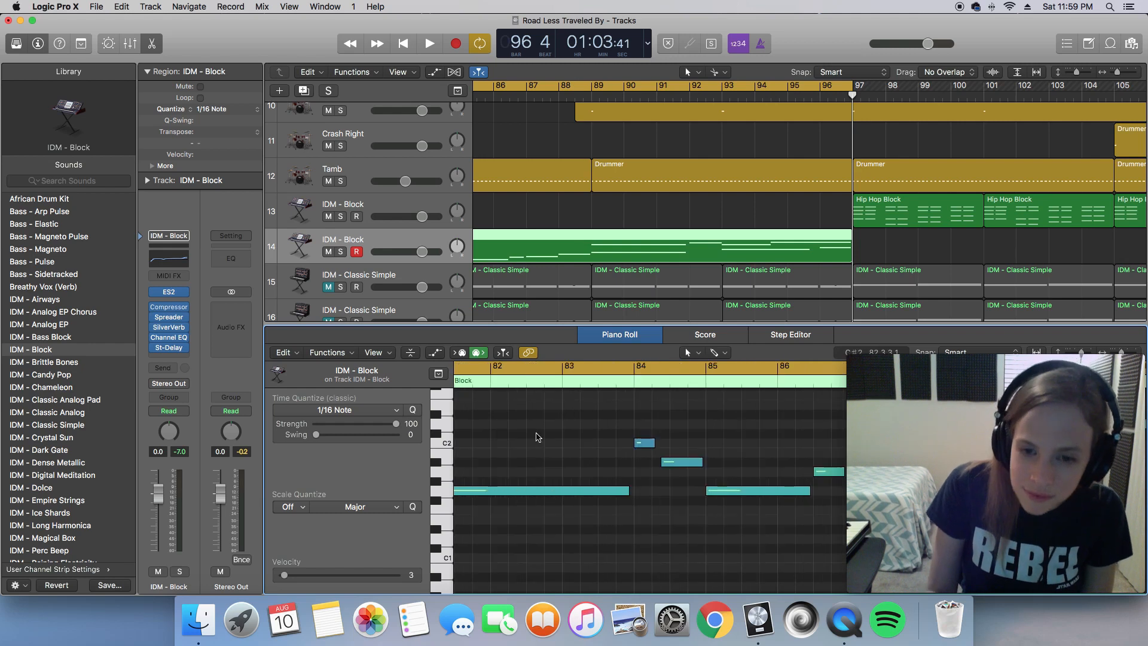
Compare the IDM - Block melody's opening notes in bars 81–88 with the layered notes in bars 89–96.
scroll(541, 439, down, 5)
scroll(545, 440, down, 3)
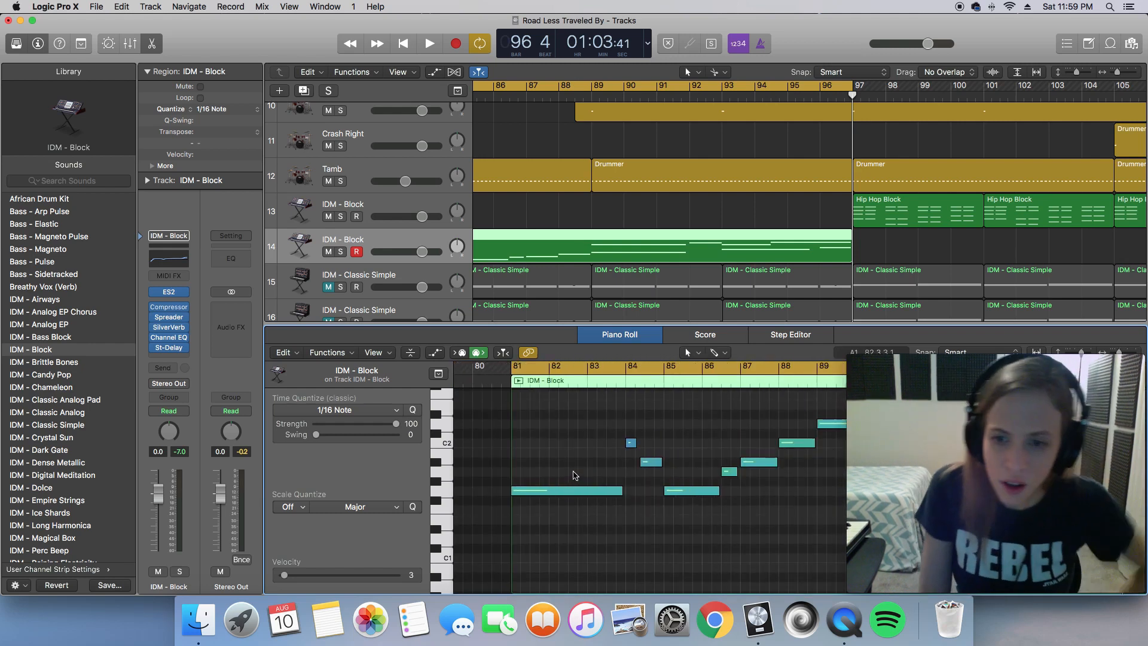
scroll(571, 472, right, 10)
scroll(563, 468, up, 3)
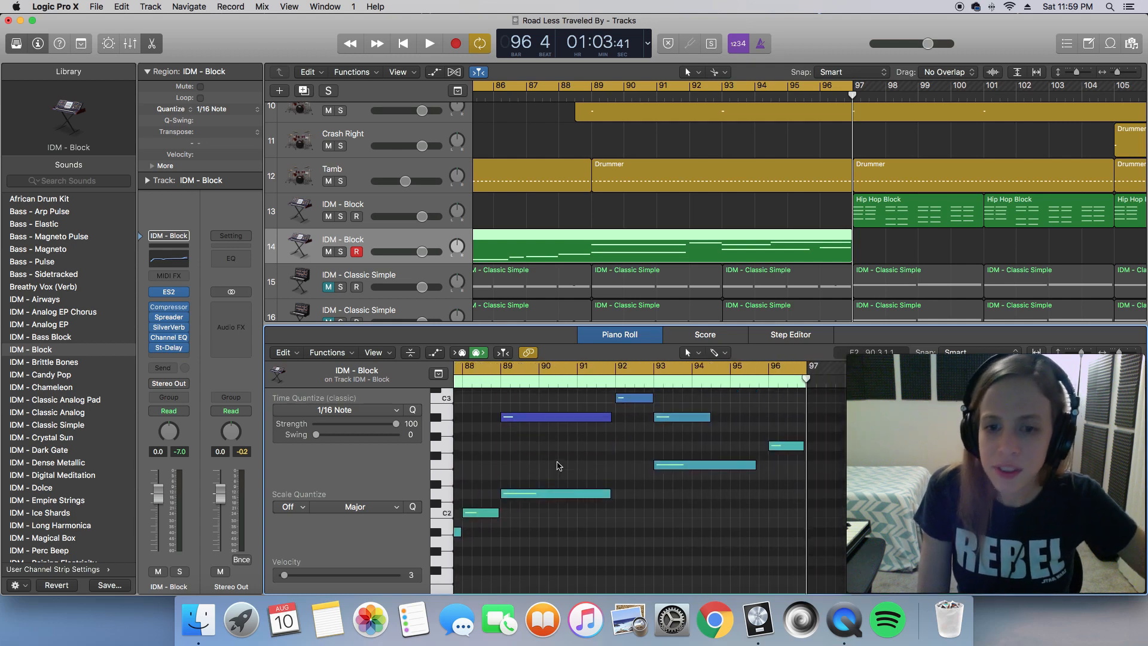
scroll(559, 466, up, 2)
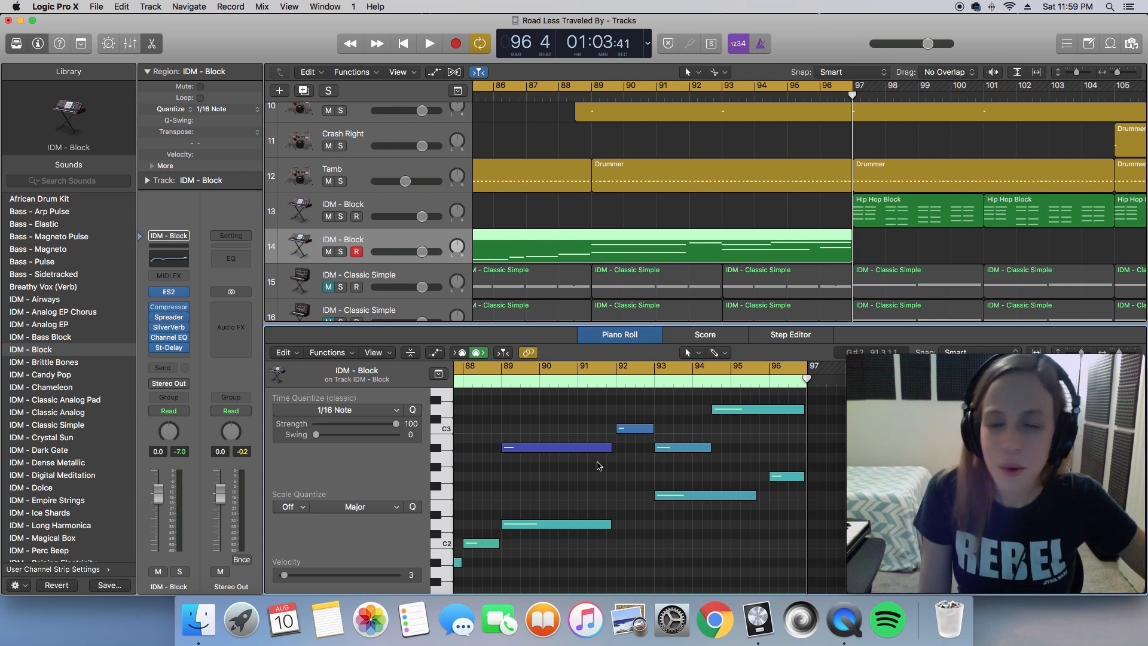
scroll(598, 465, left, 9)
scroll(598, 466, down, 5)
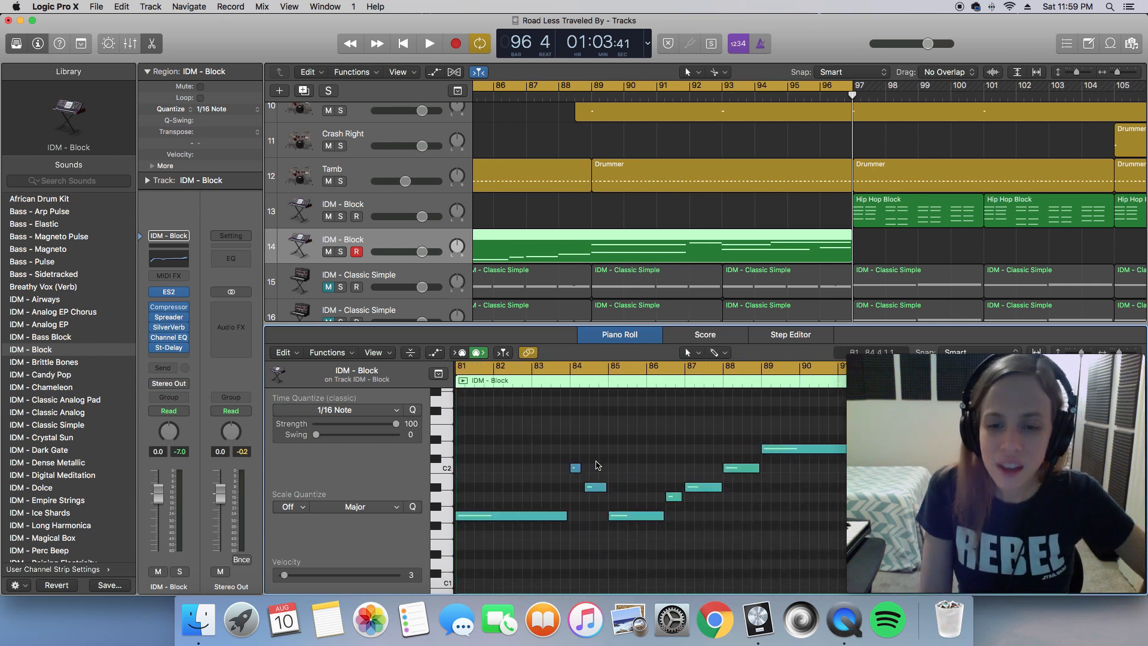
scroll(598, 465, left, 1)
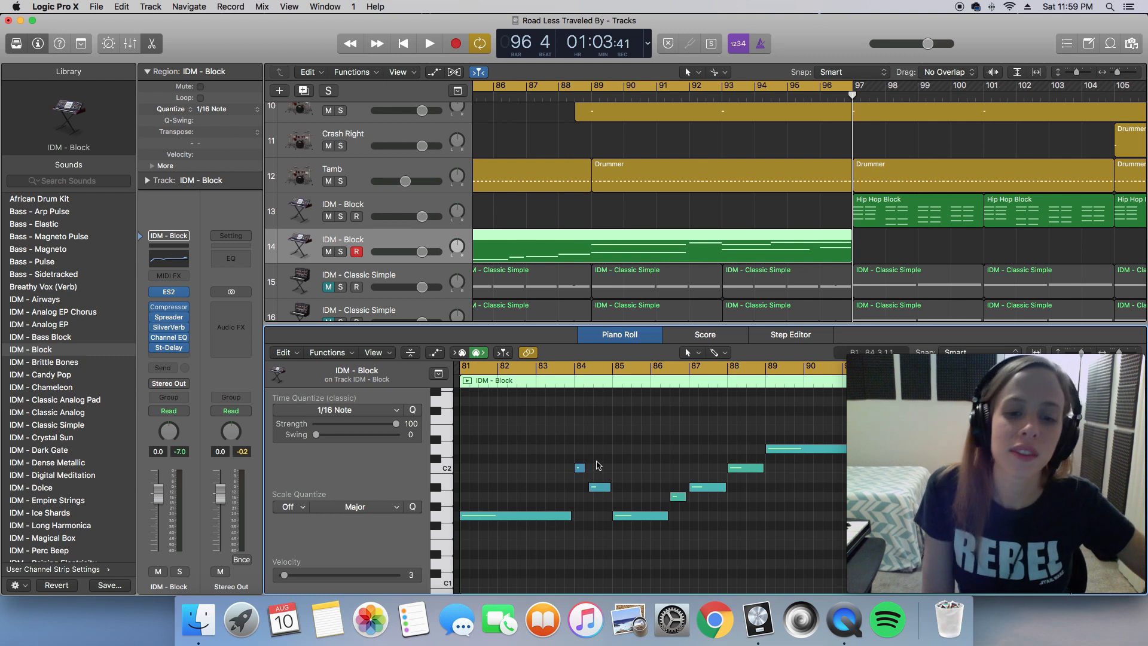
scroll(598, 466, left, 1)
scroll(598, 465, up, 1)
key(super+Left)
key(super+Left)
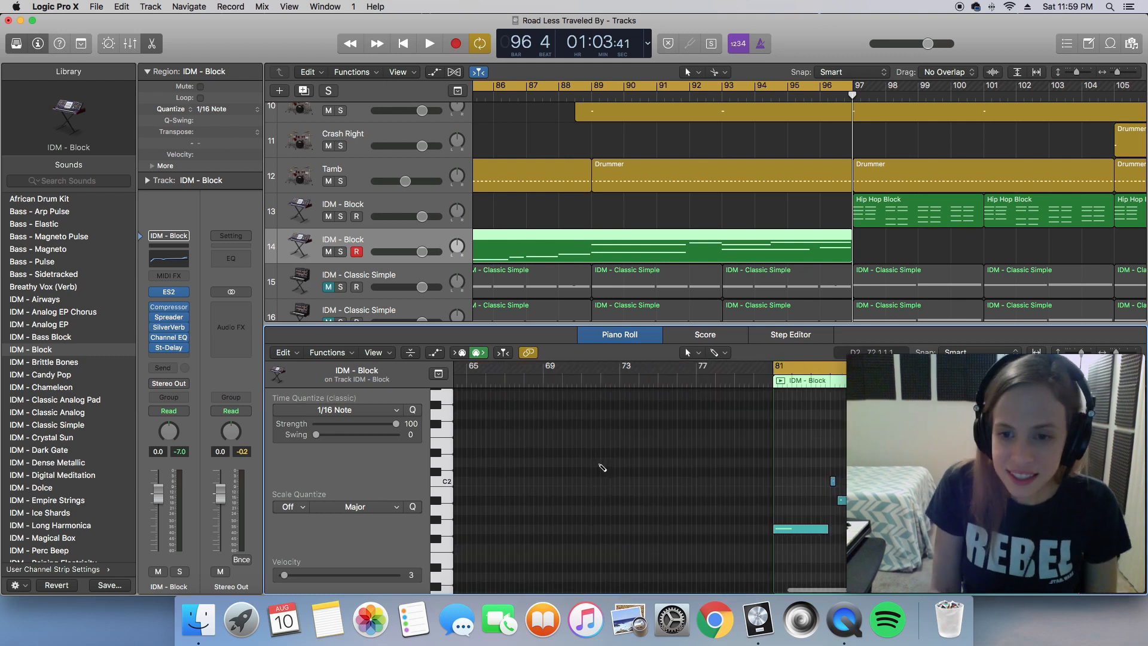
scroll(600, 465, right, 10)
scroll(597, 462, left, 2)
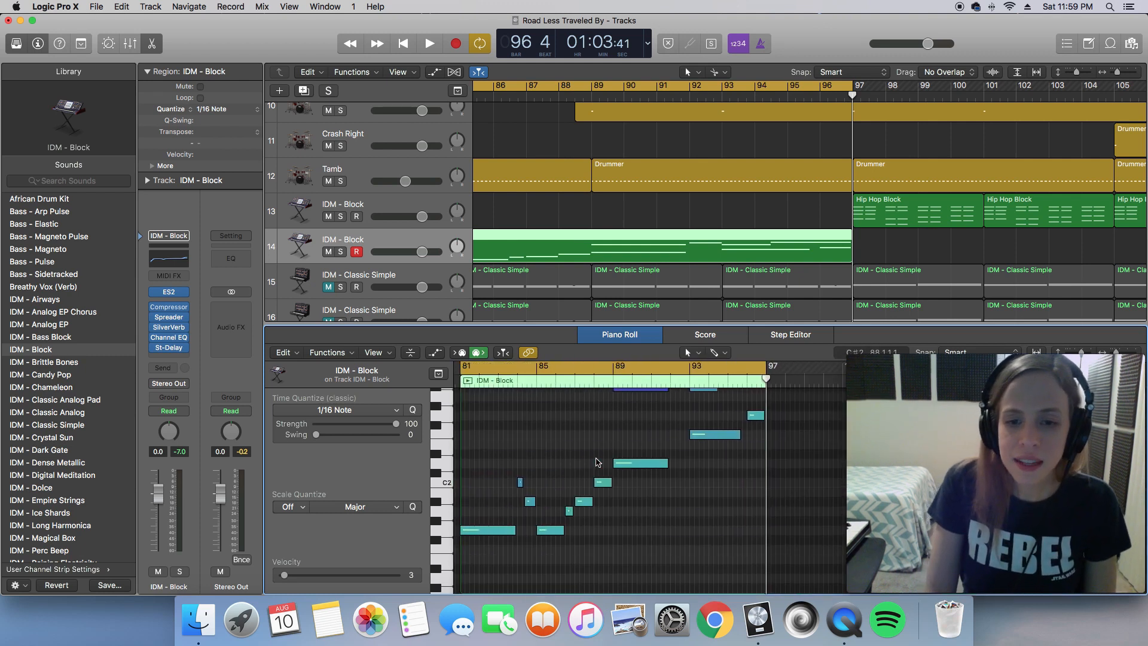
Select the lower notes of the IDM - Block region in the Piano Roll and clear the selection.
scroll(597, 462, left, 3)
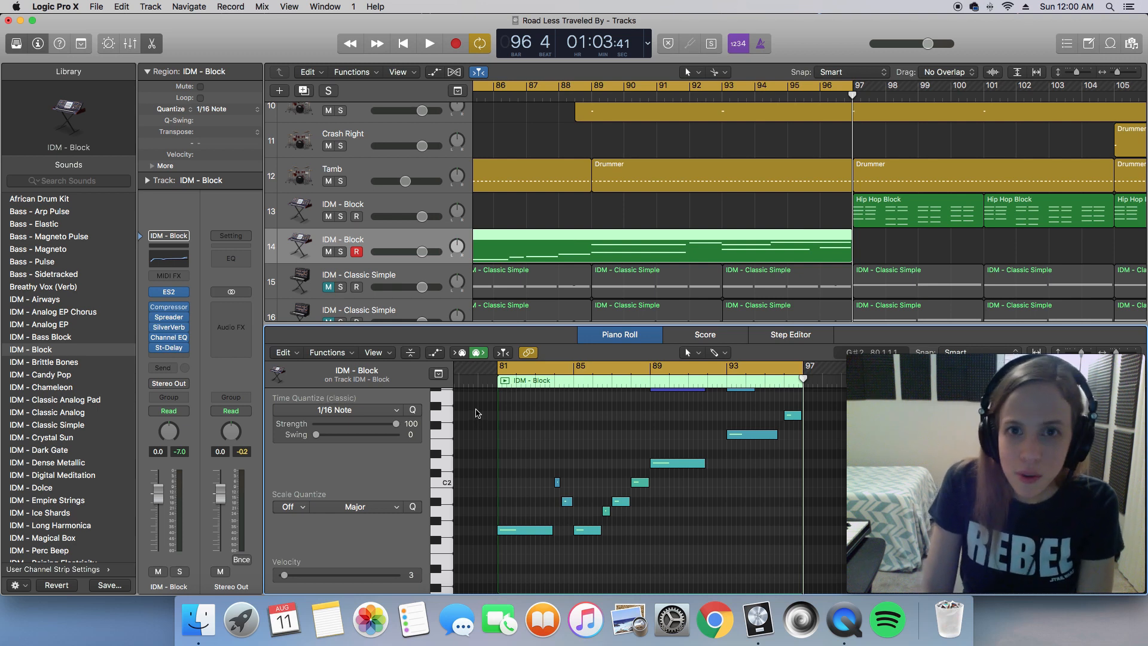
drag(477, 409, 758, 549)
click(748, 536)
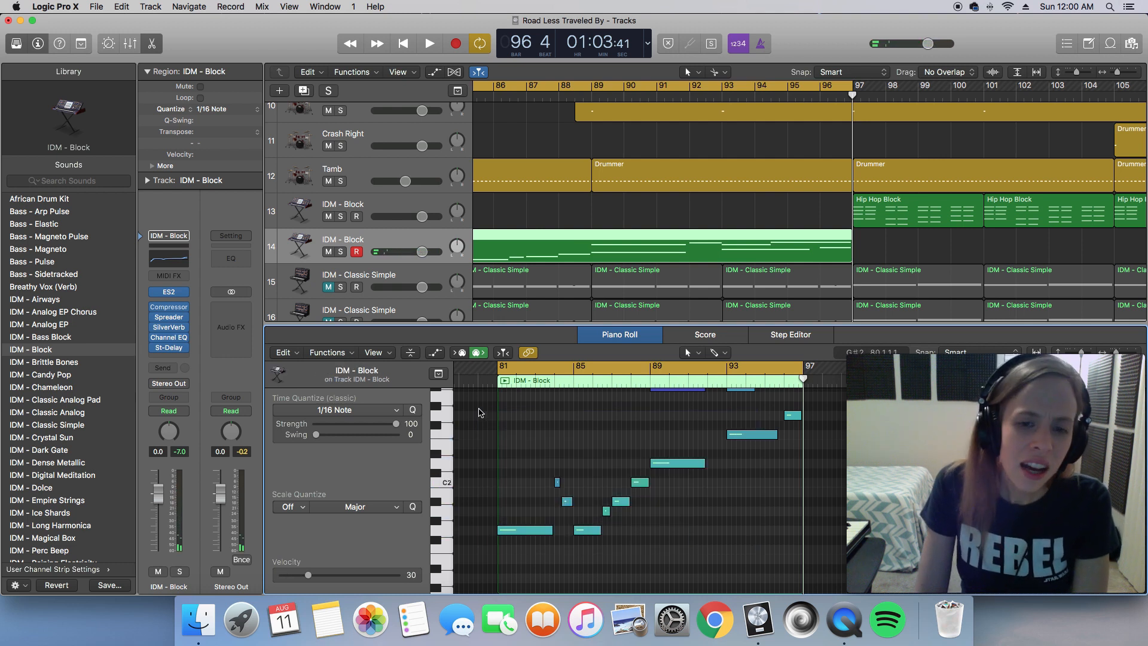
Raise the velocity of the lower melody notes in the IDM - Block region to 112.
drag(479, 402, 800, 549)
click(772, 552)
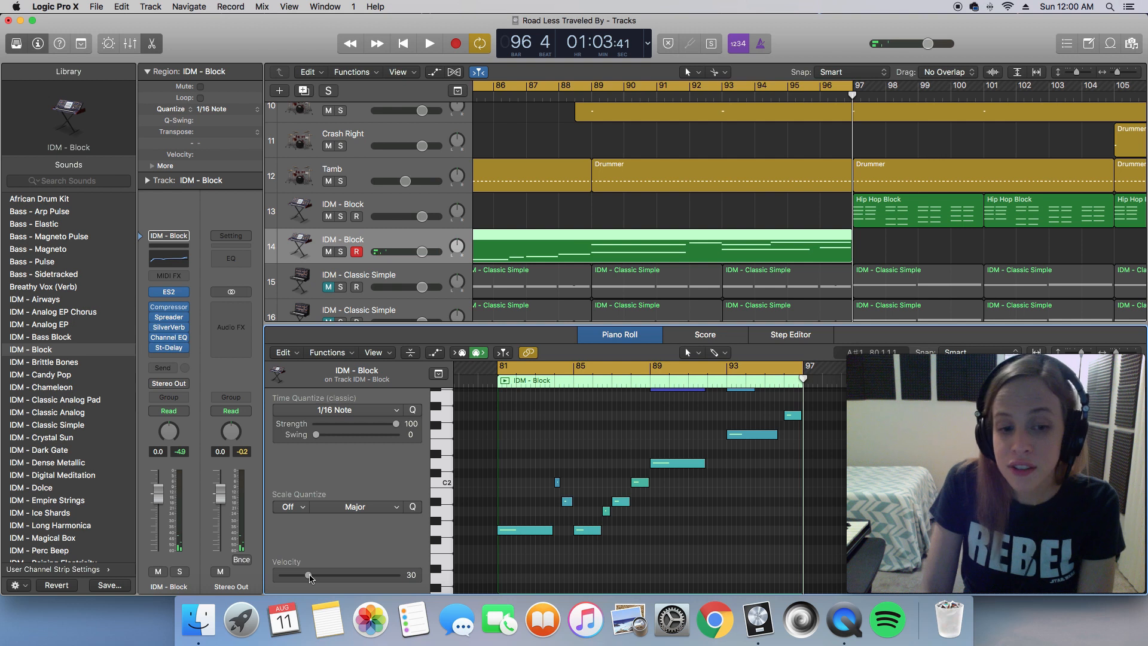
drag(309, 576, 438, 589)
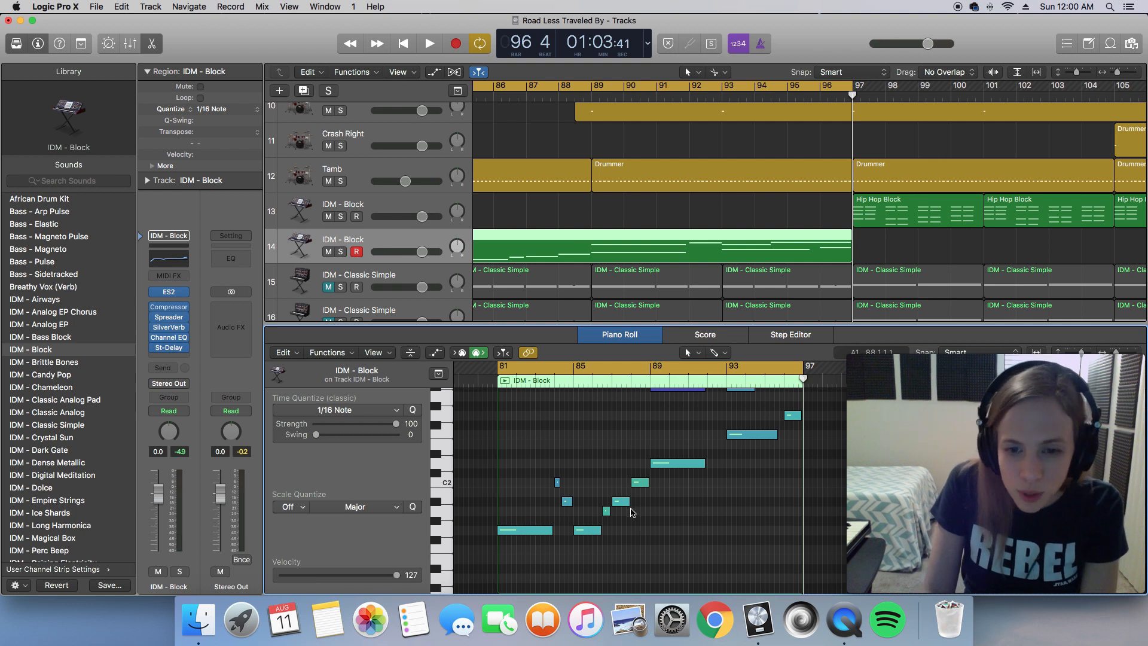
drag(476, 403, 804, 540)
drag(311, 576, 383, 575)
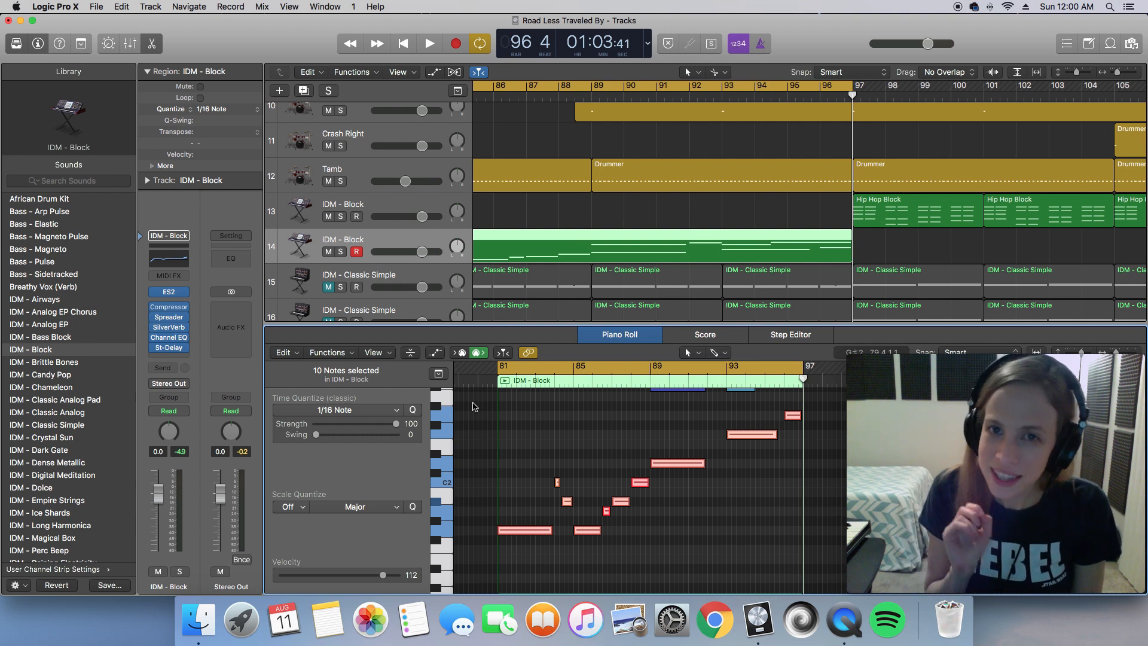
Play the melody from bar 81 into bar 85 to hear the louder notes, and clear the Stereo Out peak level.
key(space)
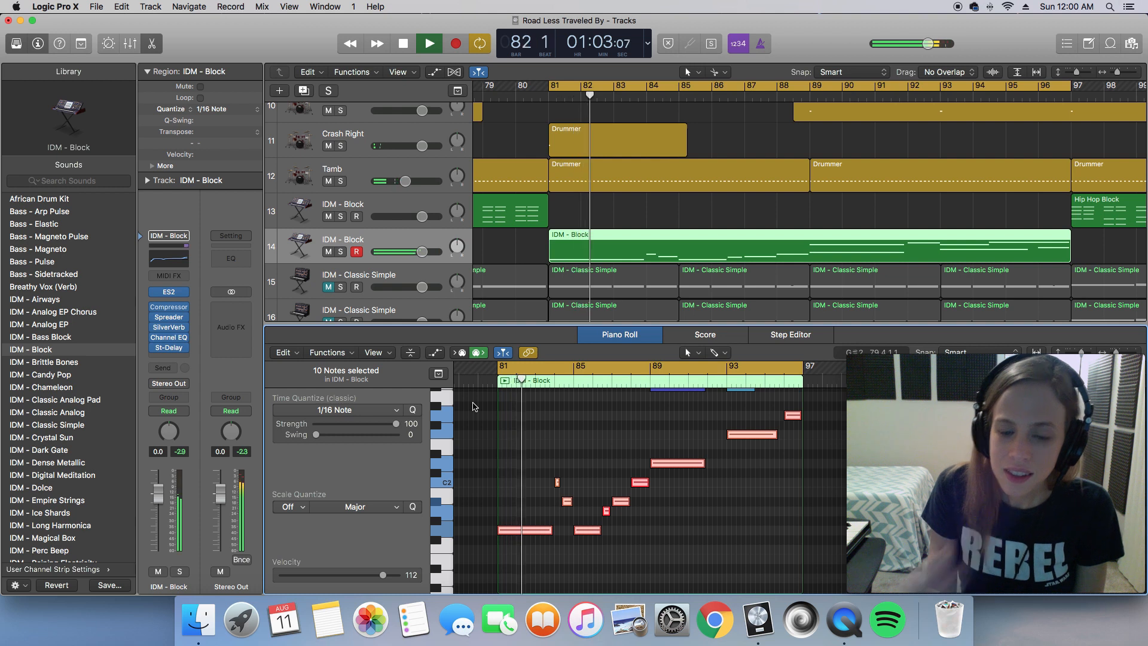
scroll(475, 453, up, 1)
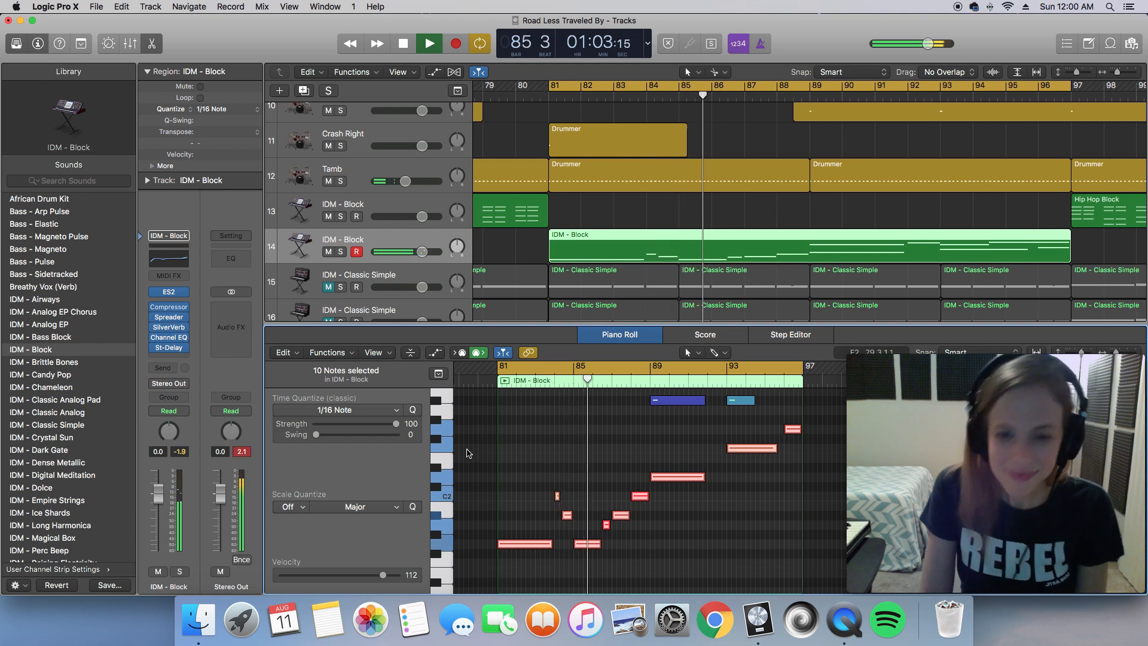
key(space)
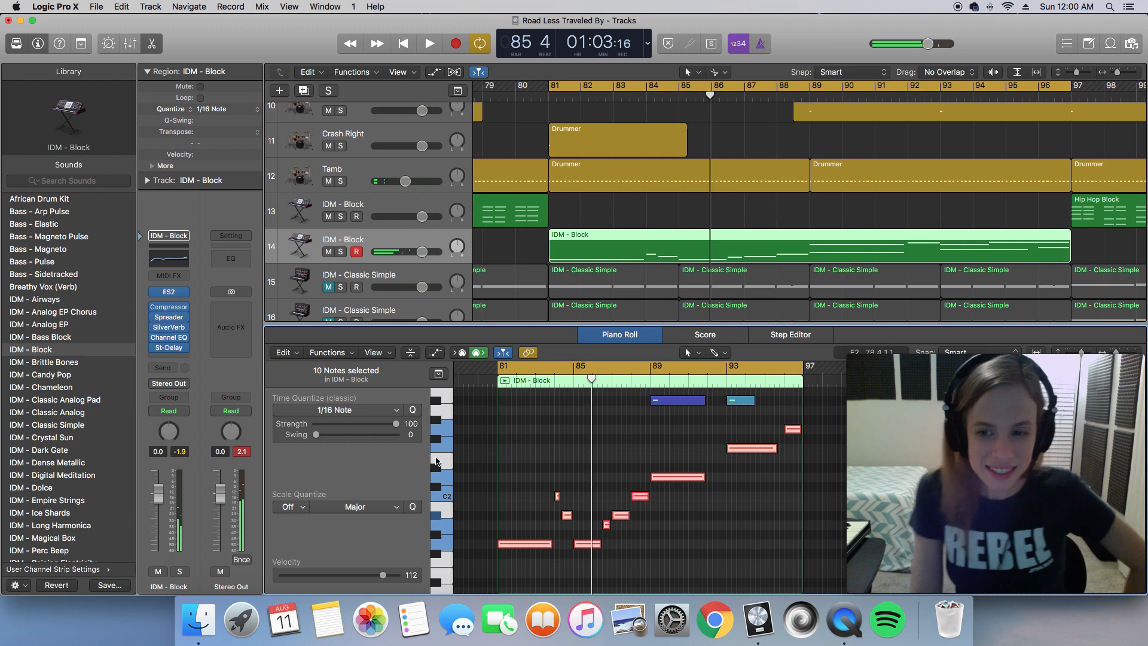
click(243, 457)
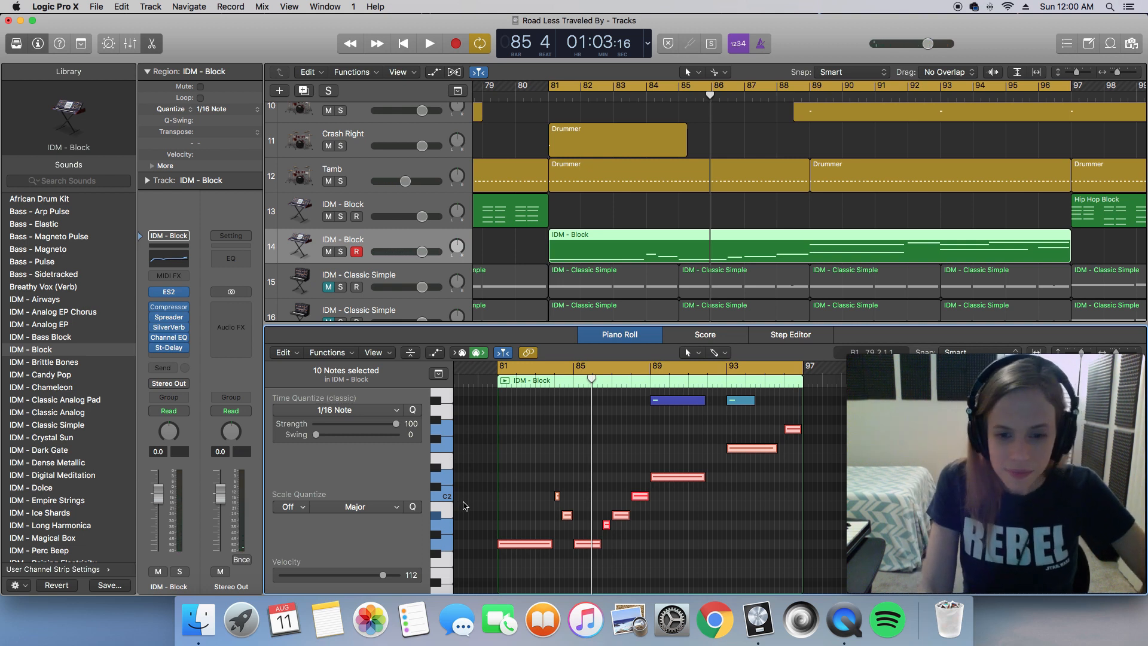
Lower the velocity of the same melody notes to 45 and play them back from bar 81 into bar 85.
drag(477, 406, 812, 566)
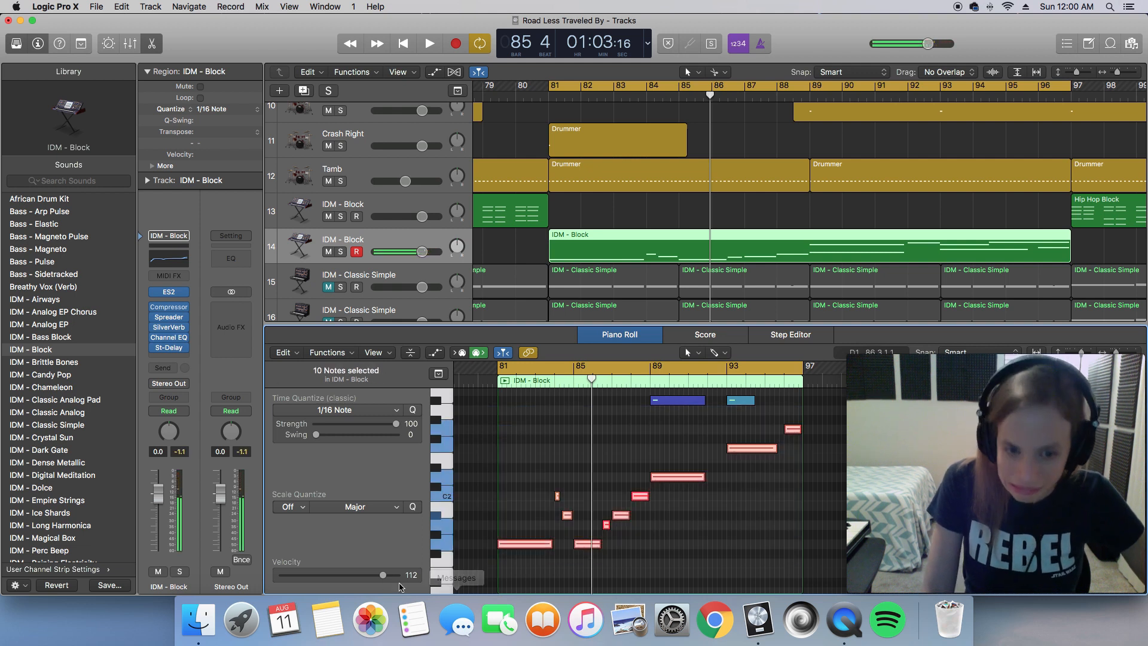
drag(383, 574, 322, 579)
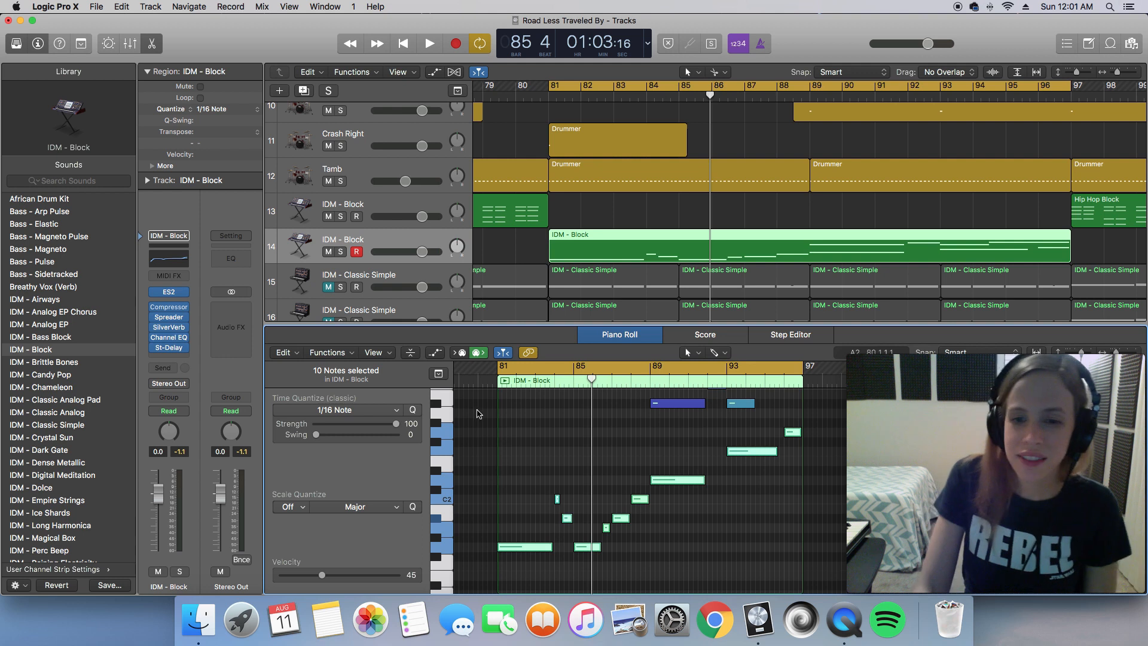
key(space)
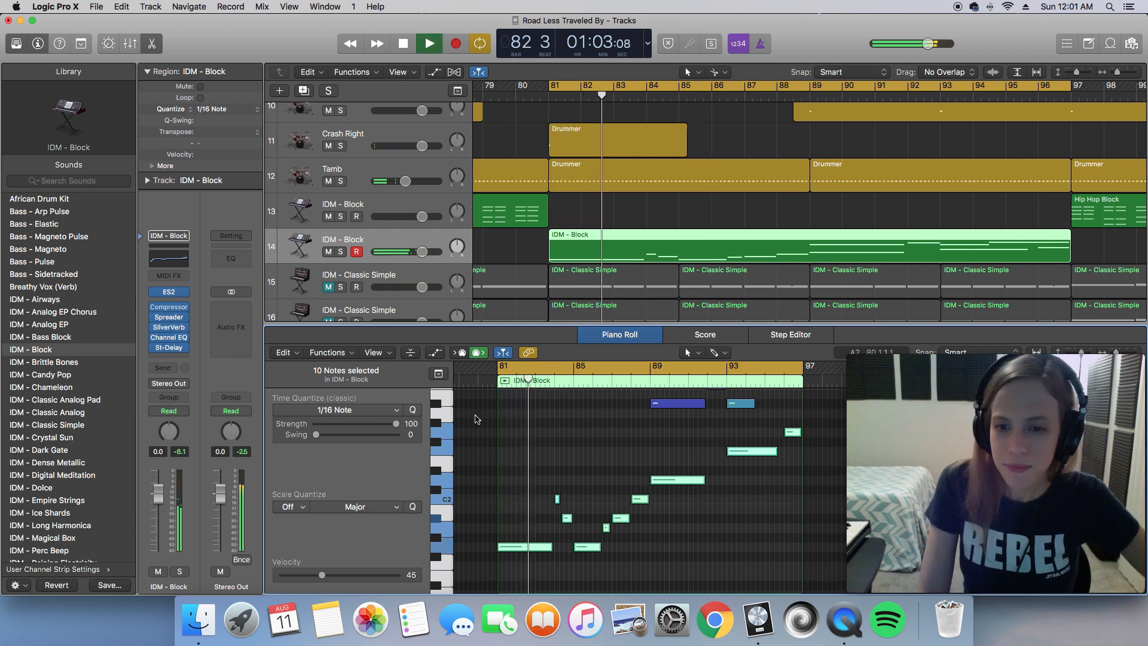
scroll(477, 419, up, 3)
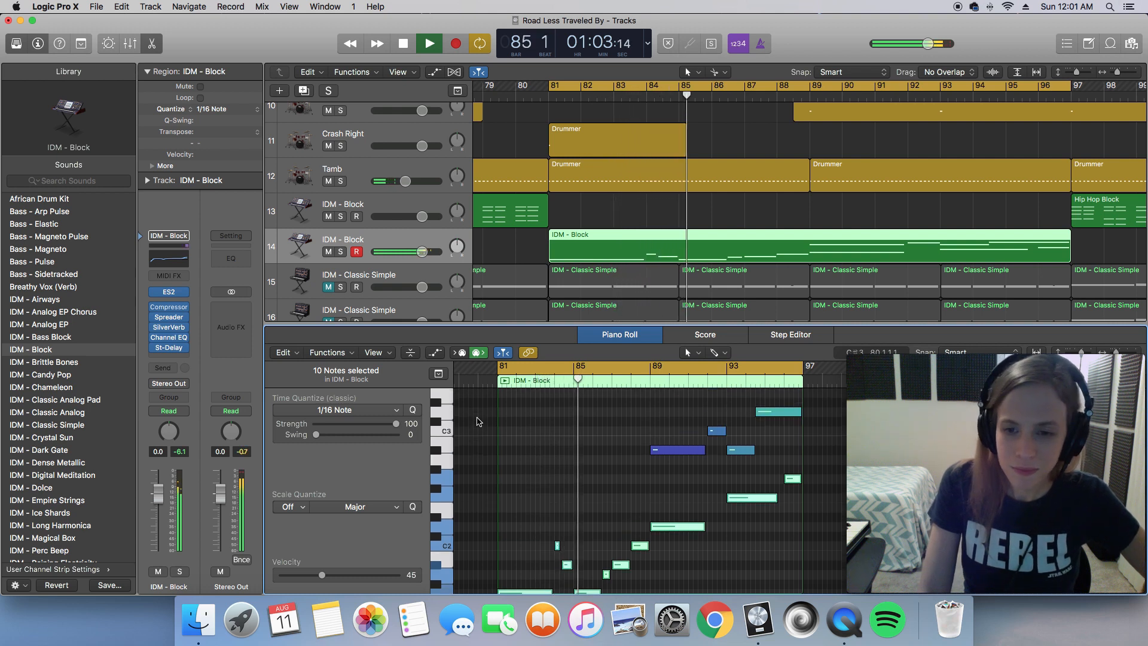
scroll(478, 421, down, 3)
key(space)
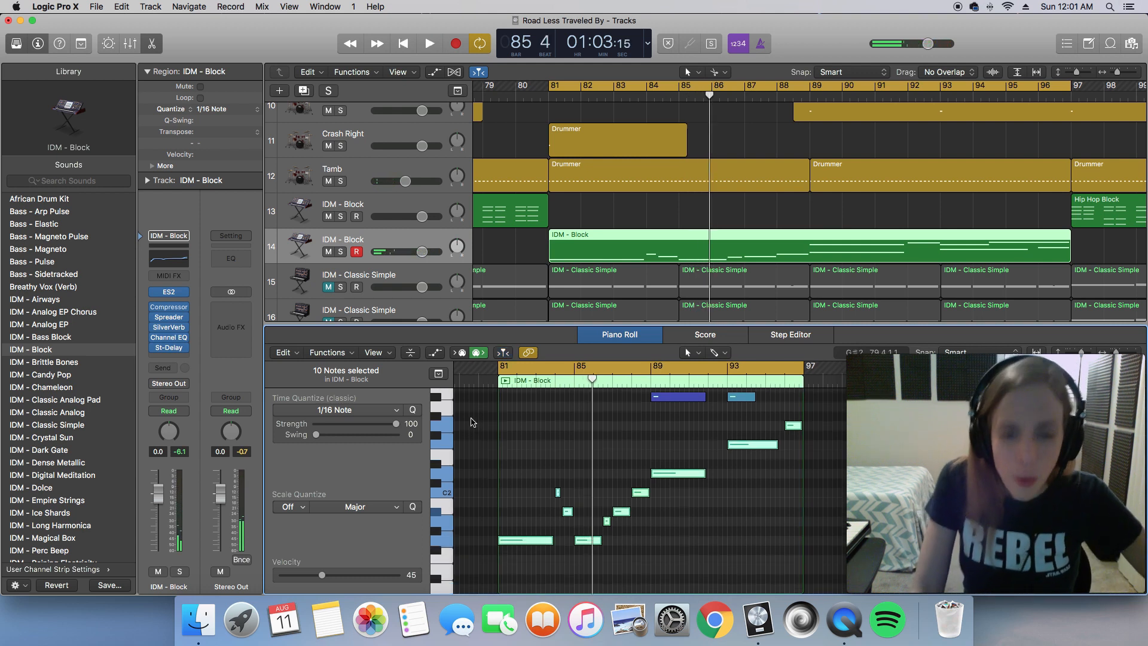
Set the velocity of the lower melody notes to 30 and clear the selection.
drag(472, 414, 804, 564)
drag(322, 574, 315, 575)
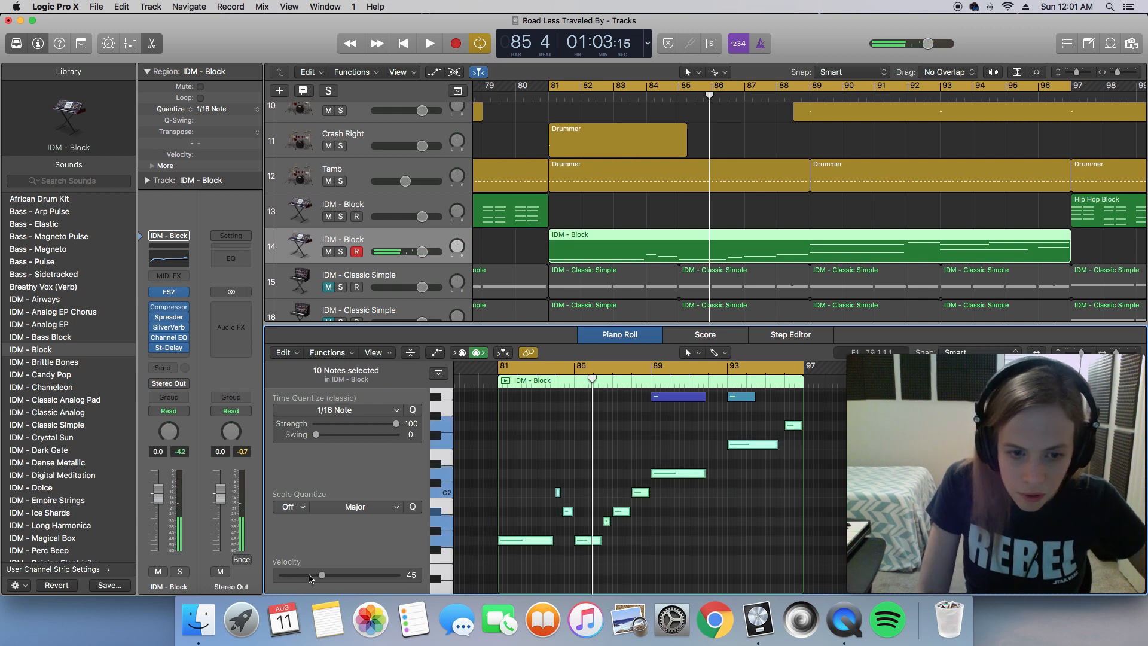
click(478, 453)
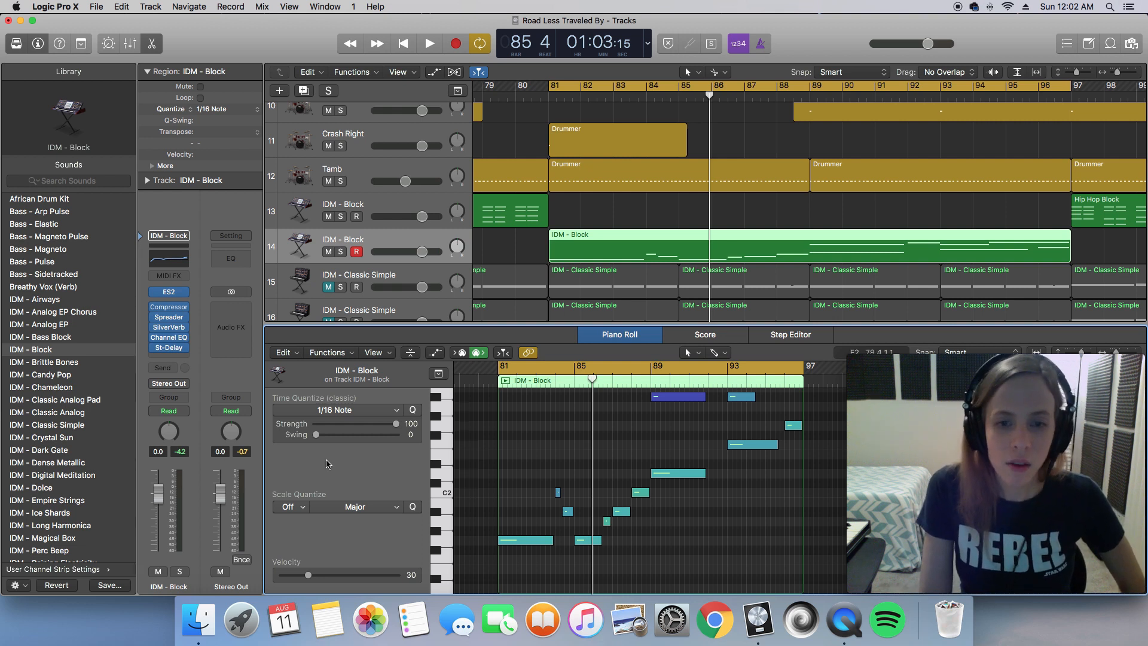
Bypass all insert effects on the second IDM - Block track, from Compressor to St-Delay, and play the melody's opening dry.
mouse_move(155, 307)
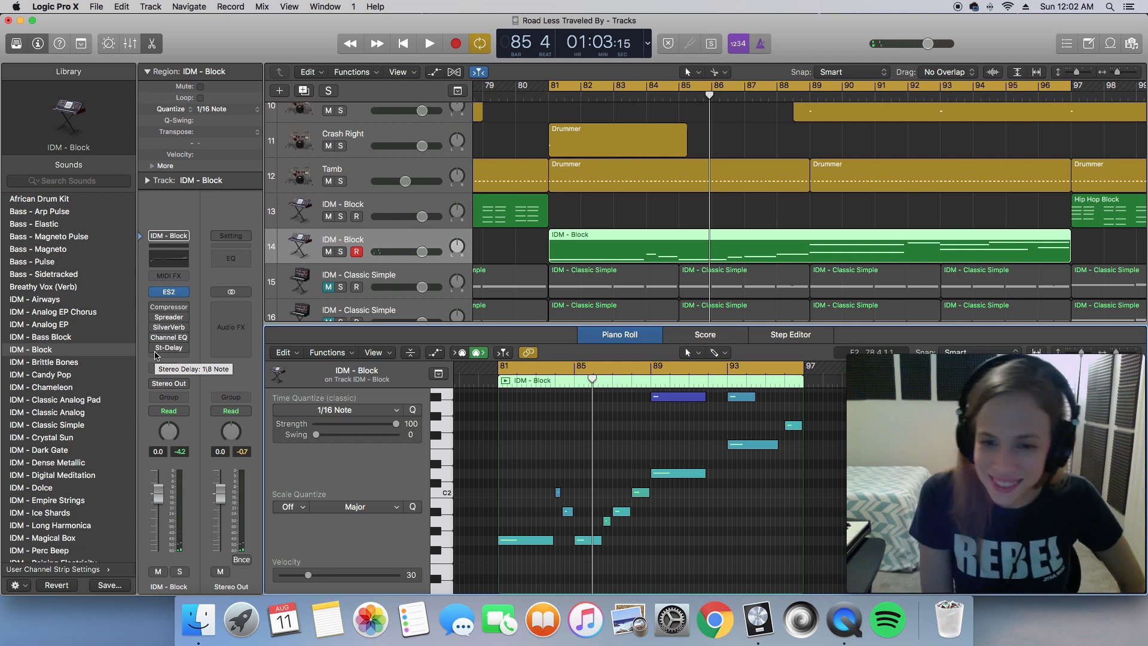
key(space)
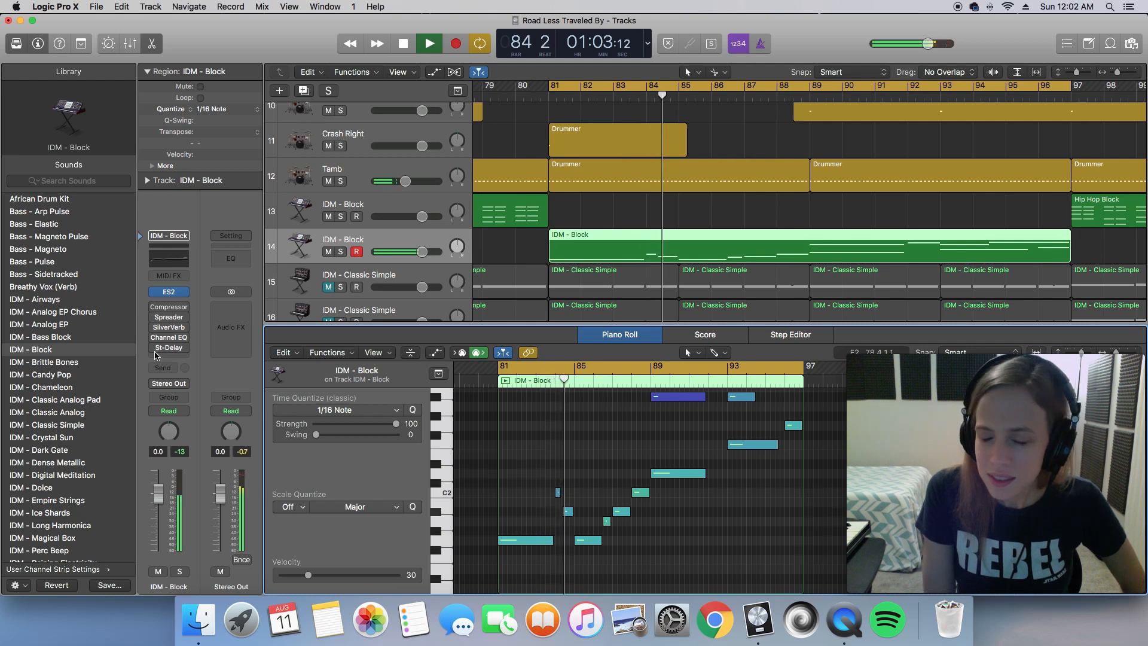
key(space)
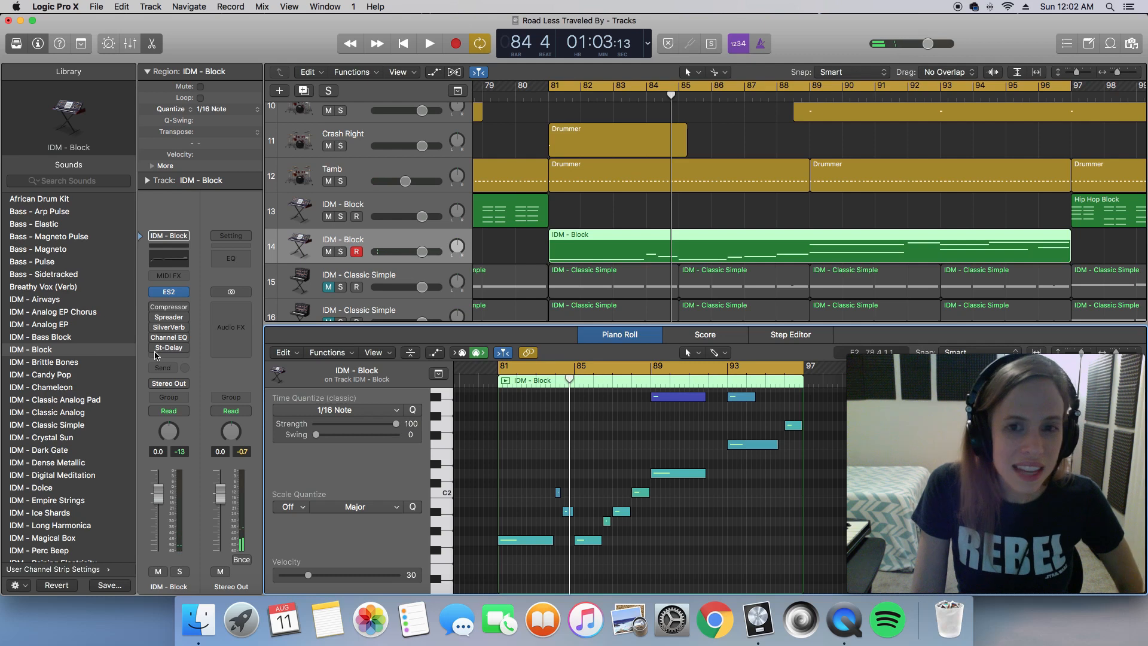
mouse_move(159, 308)
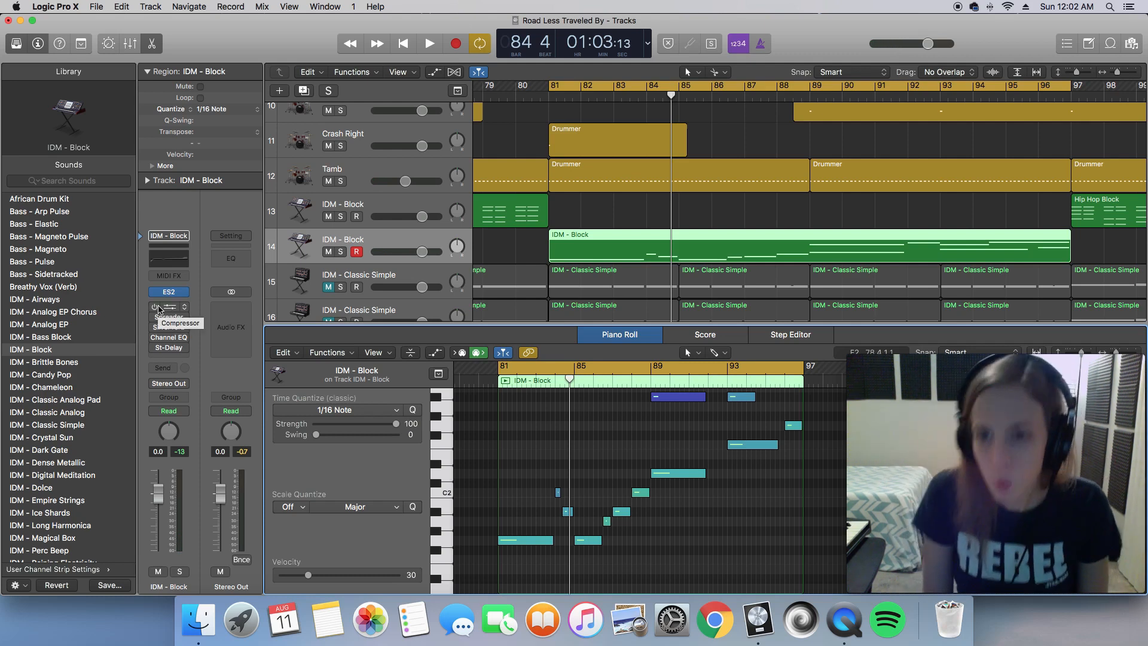
Show the whole arrangement and duplicate the second IDM - Block track with its settings.
click(580, 207)
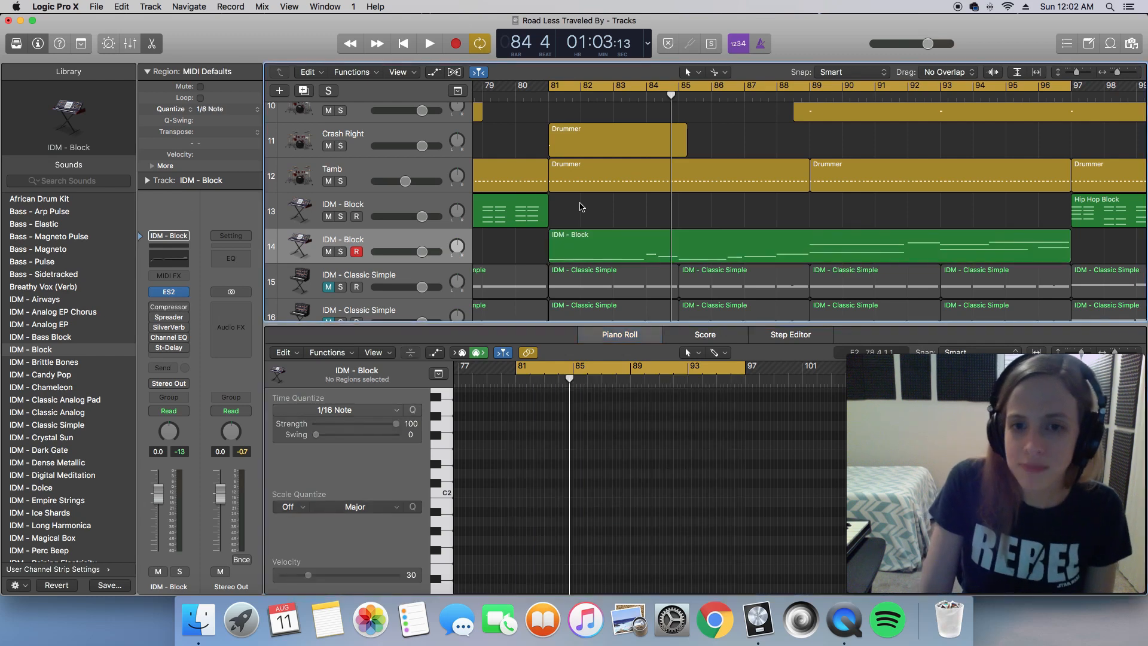
key(z)
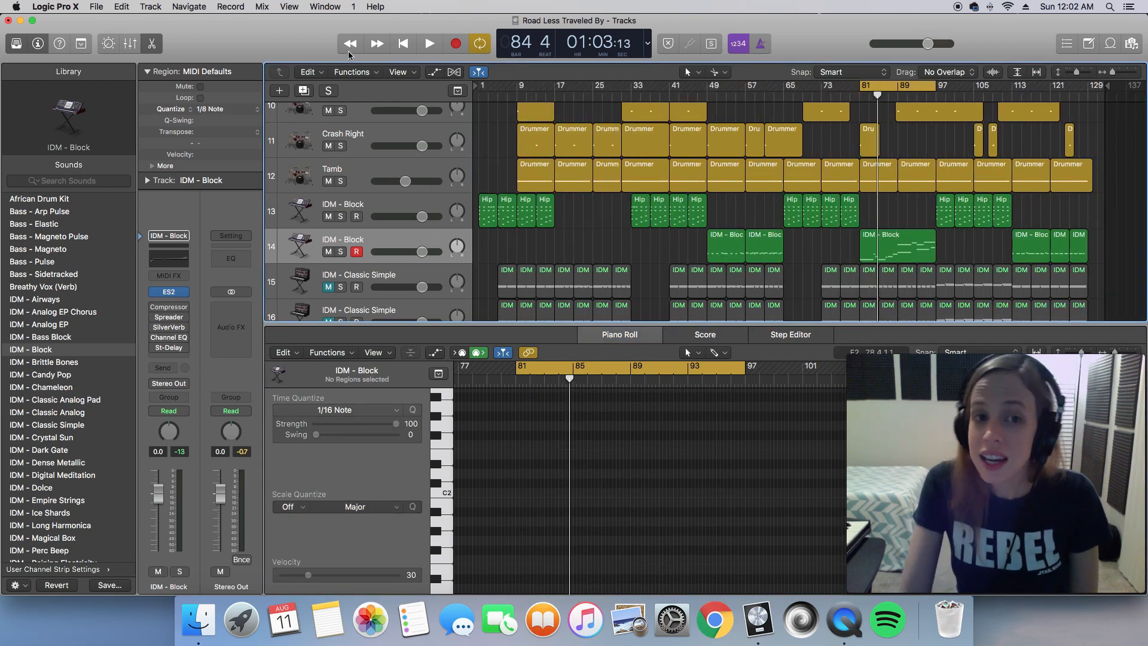
click(303, 92)
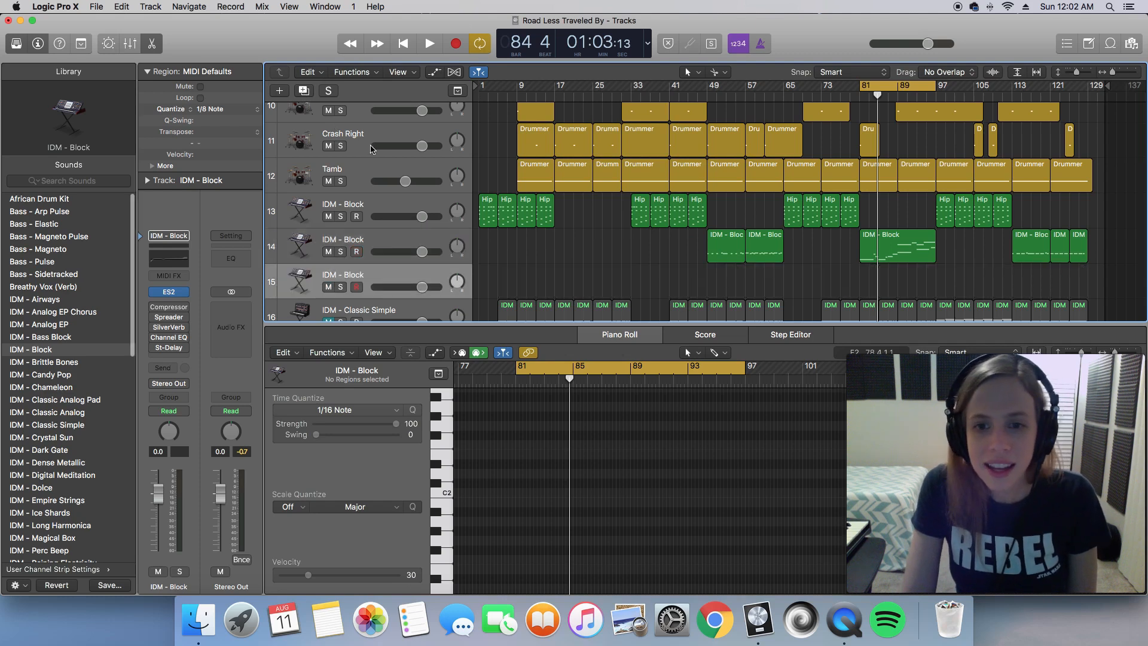
Copy all six regions of the second IDM - Block track onto the duplicate track and mute the original.
click(394, 232)
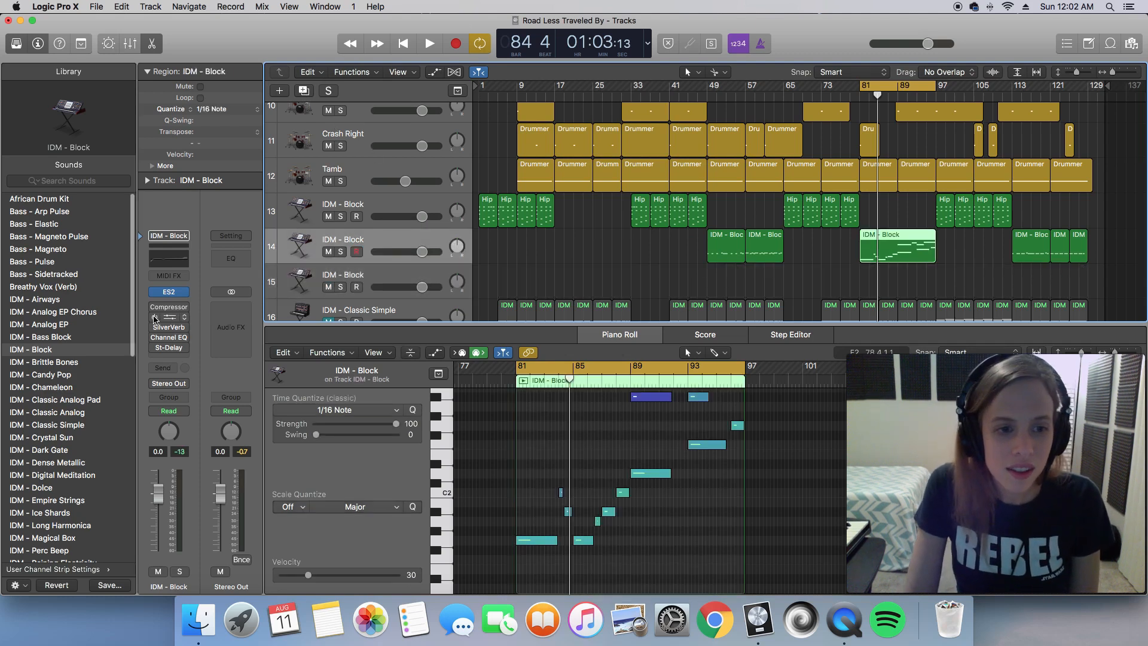
drag(528, 249, 1094, 256)
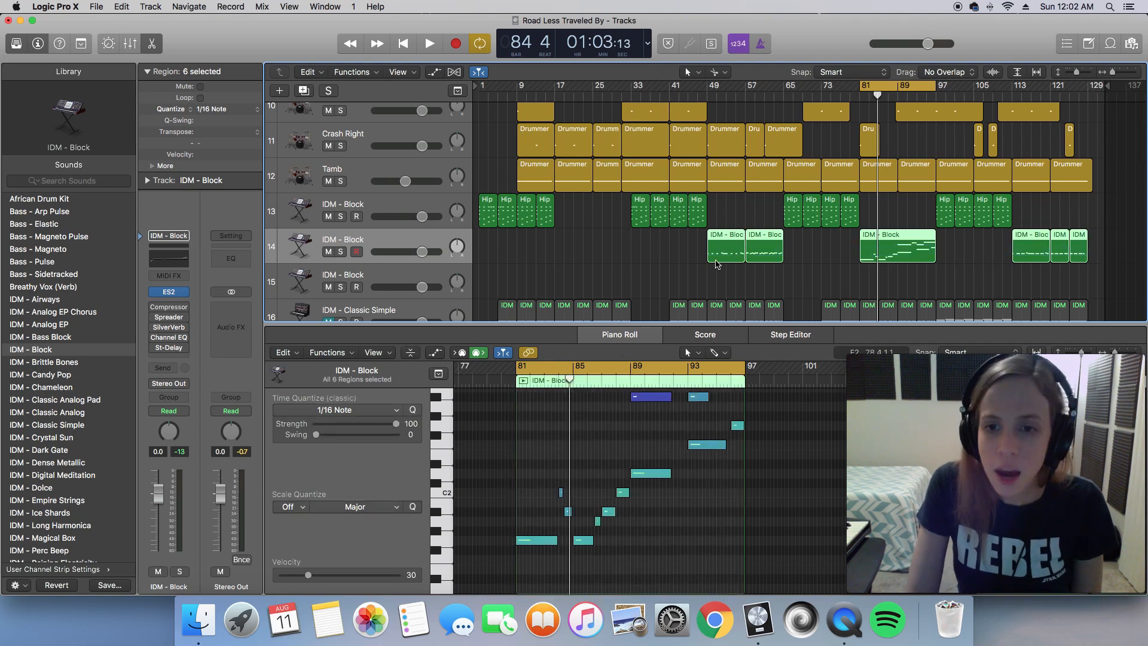
drag(717, 264, 718, 283)
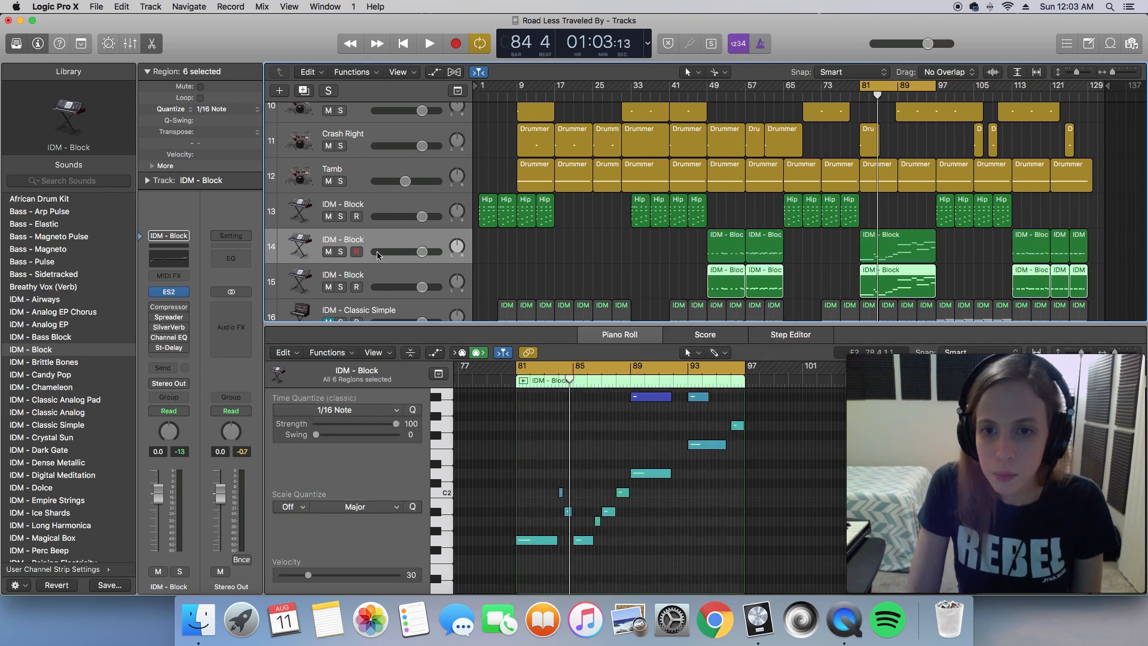
click(328, 253)
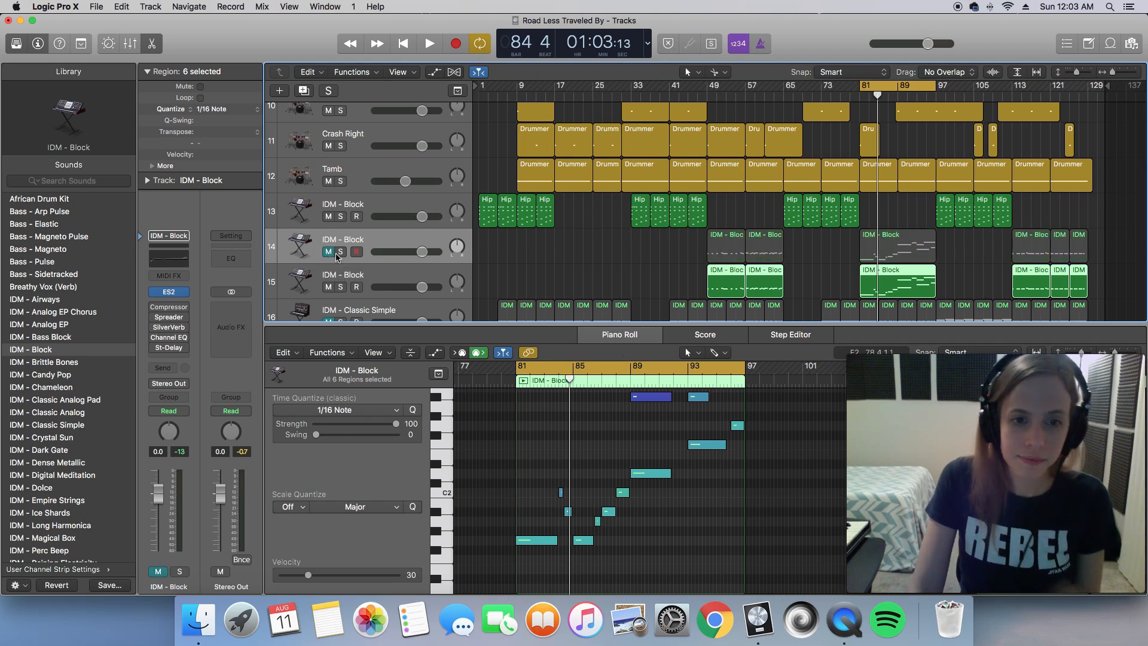
Open the ES2 synth of the duplicated IDM - Block track and nudge the second filter's cutoff.
click(409, 275)
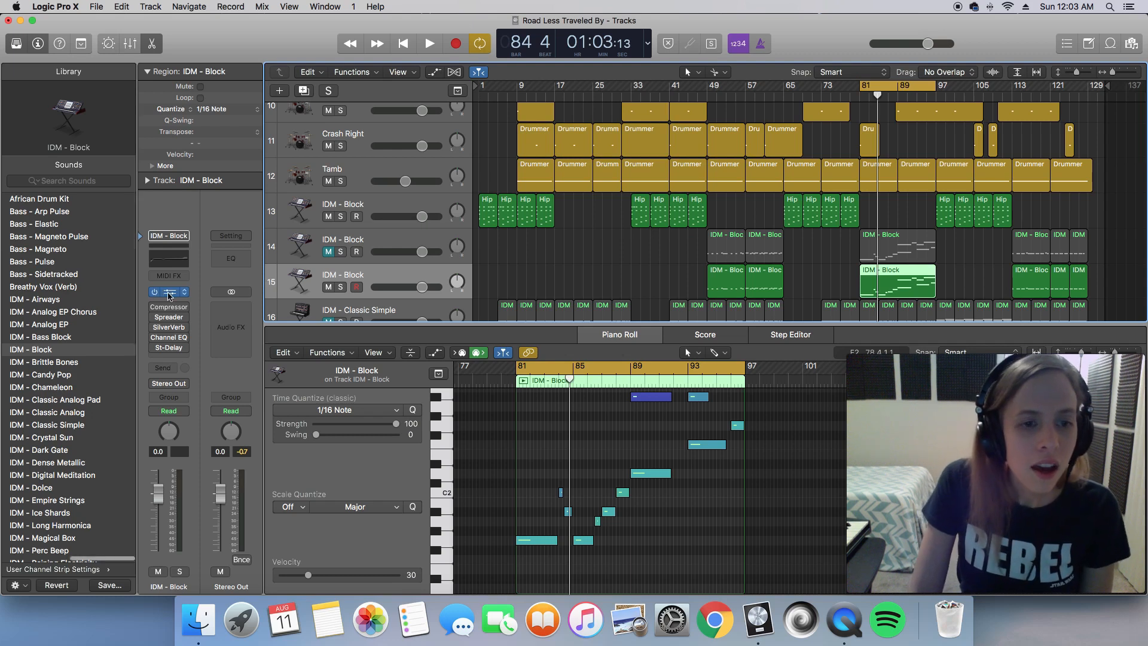
click(170, 292)
drag(436, 70, 530, 104)
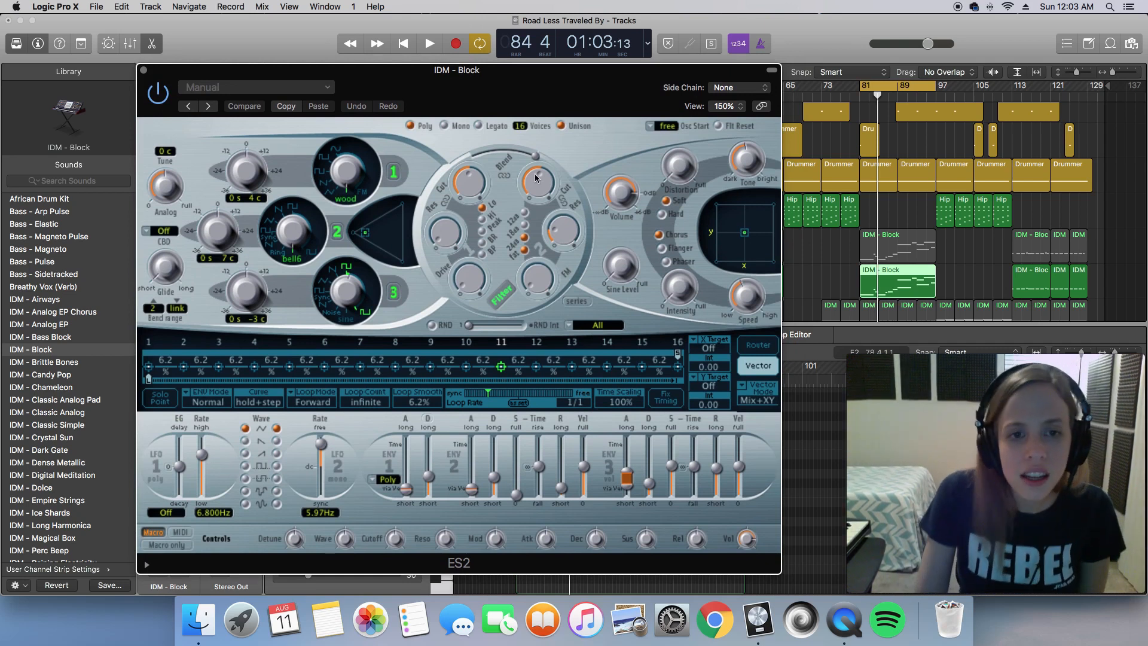
drag(533, 173, 534, 178)
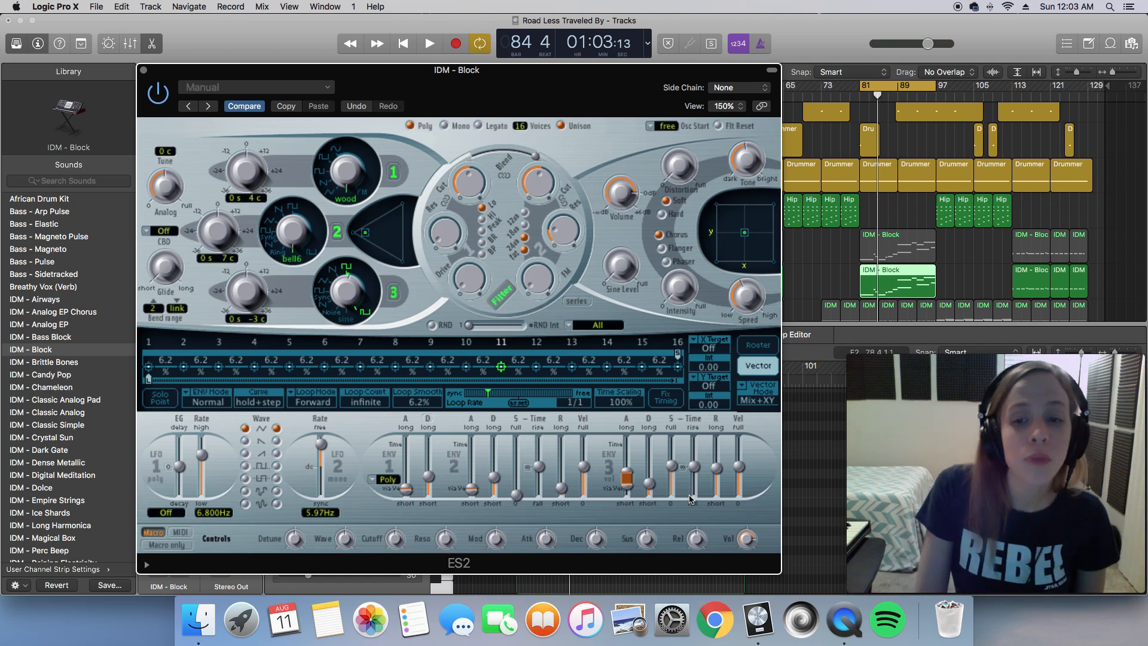
Inspect the ES2 Router and the Vector Envelope's points 1 to 4, and slightly shorten Envelope 3's attack.
click(758, 346)
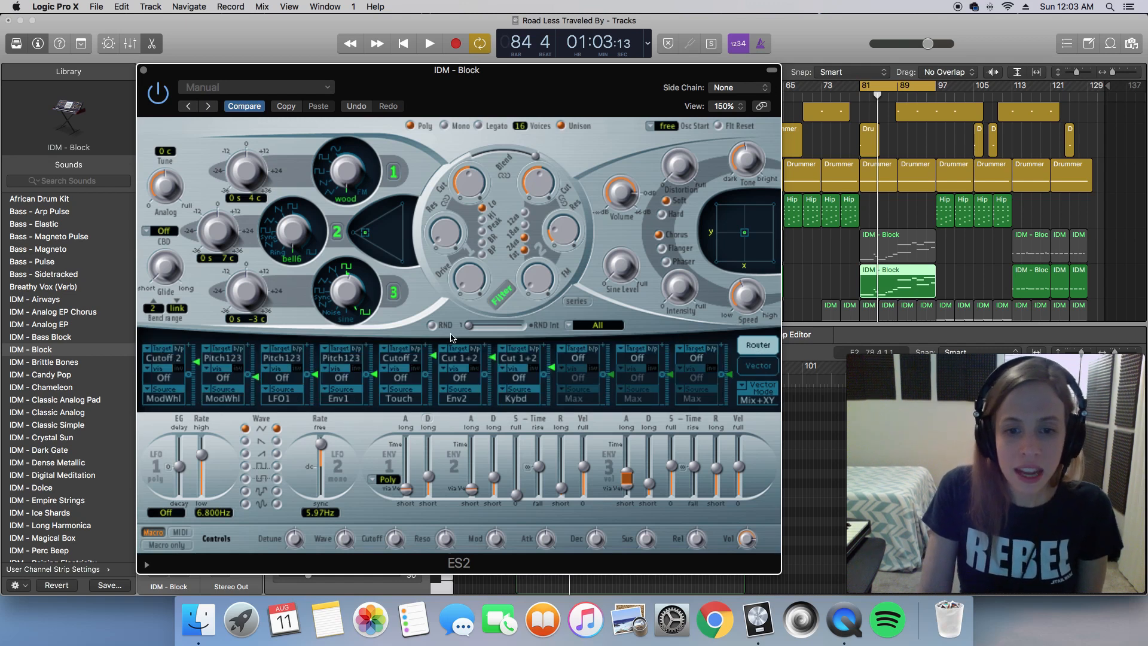
click(757, 368)
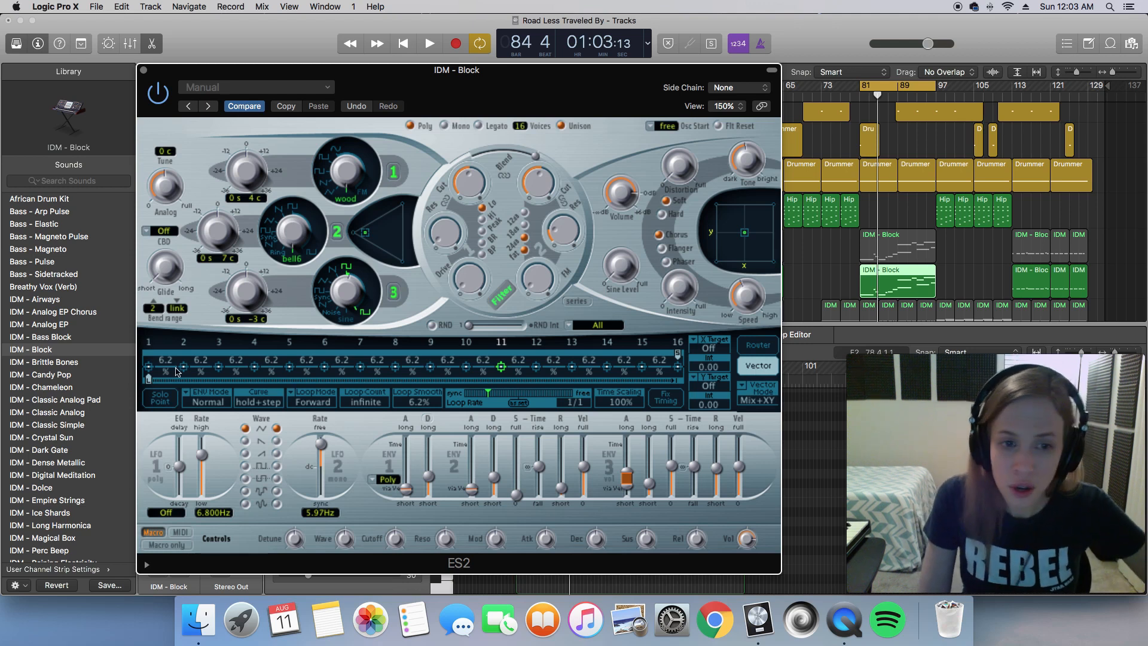
click(149, 369)
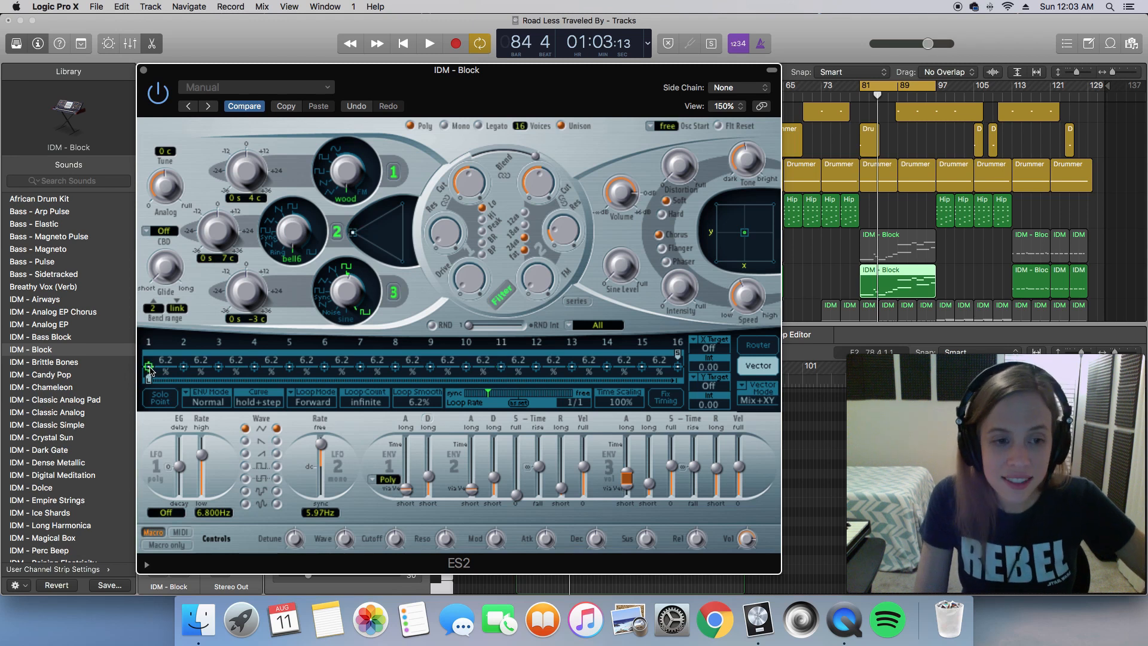
click(184, 368)
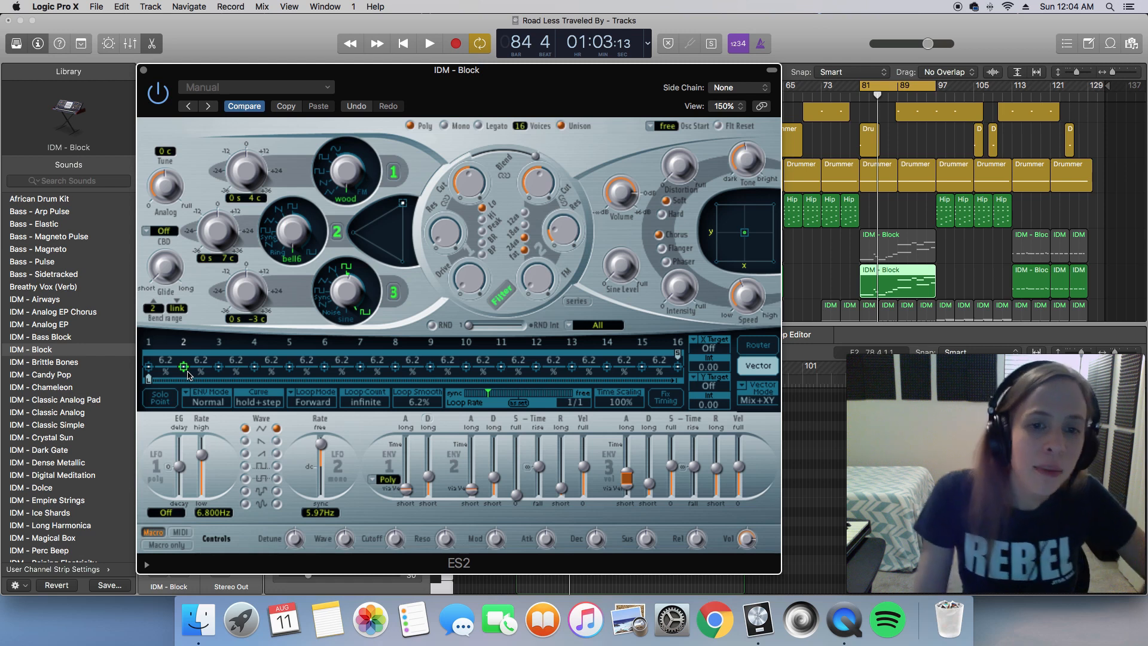
click(219, 368)
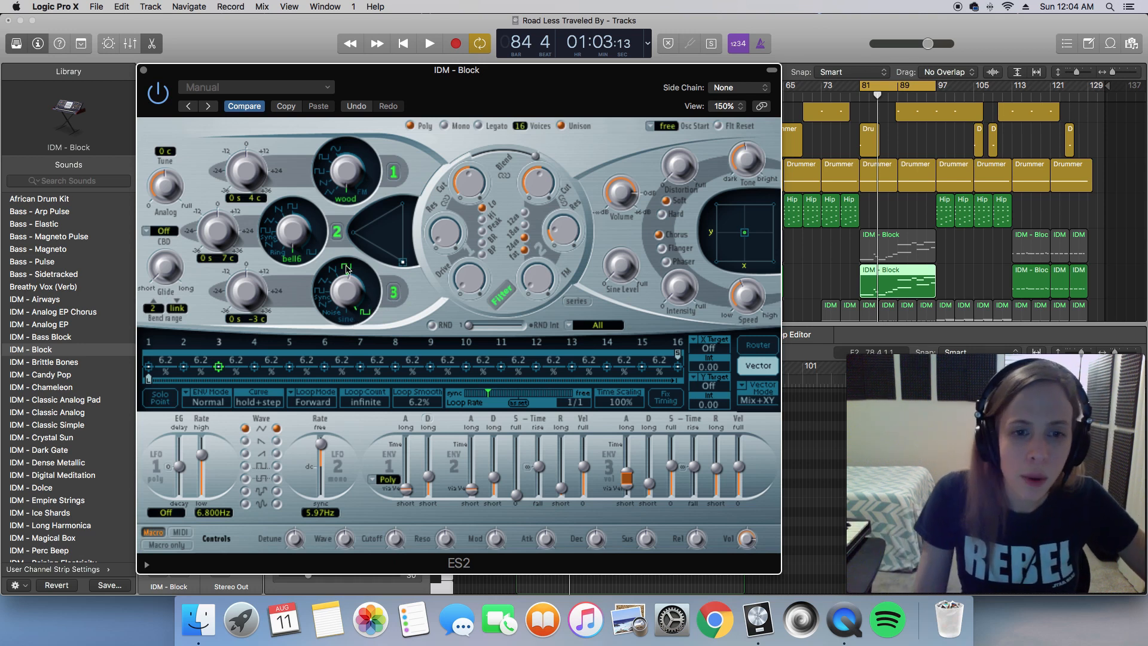
click(254, 367)
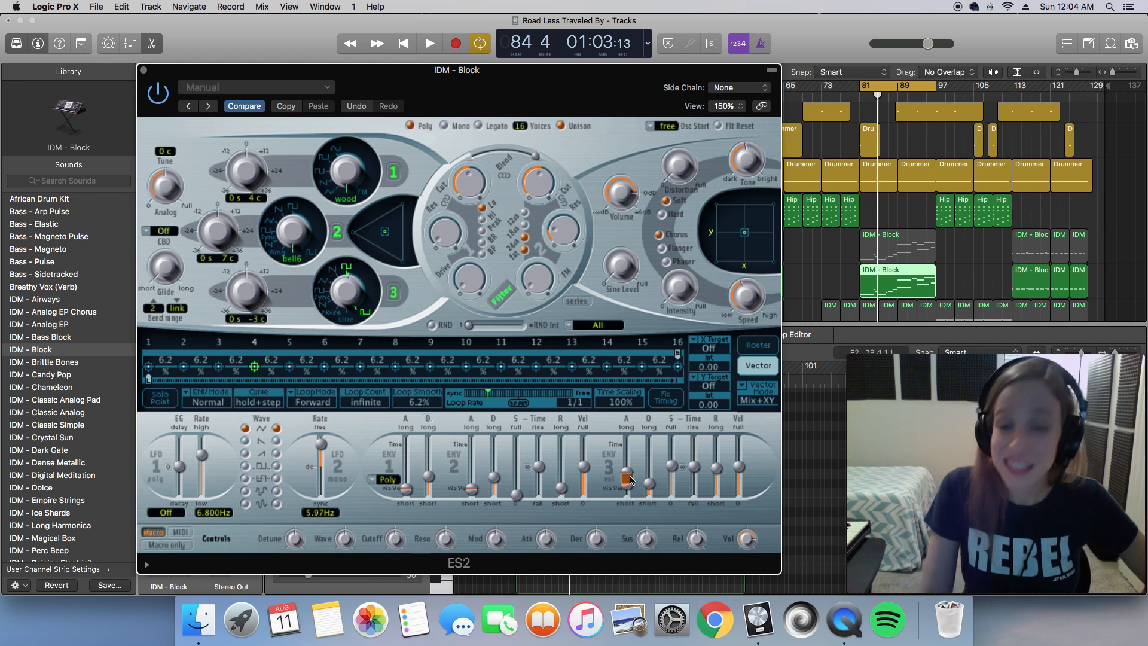
drag(627, 477, 625, 490)
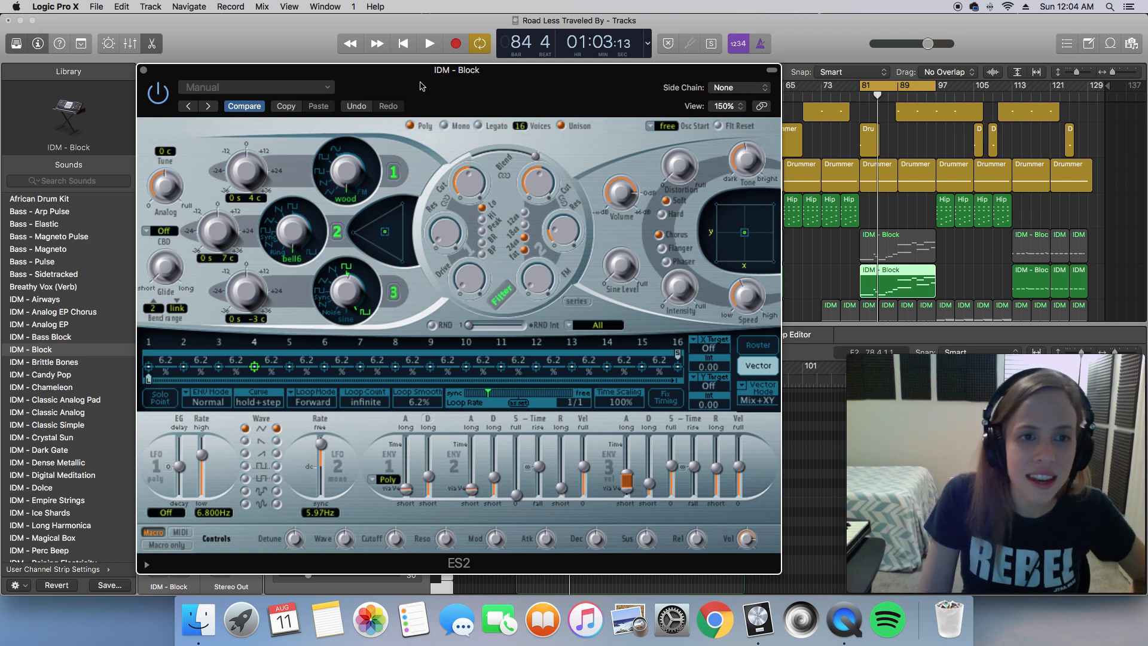
Solo the duplicated IDM - Block track and play its looped passage starting at bar 81.
drag(420, 85, 394, 90)
click(179, 572)
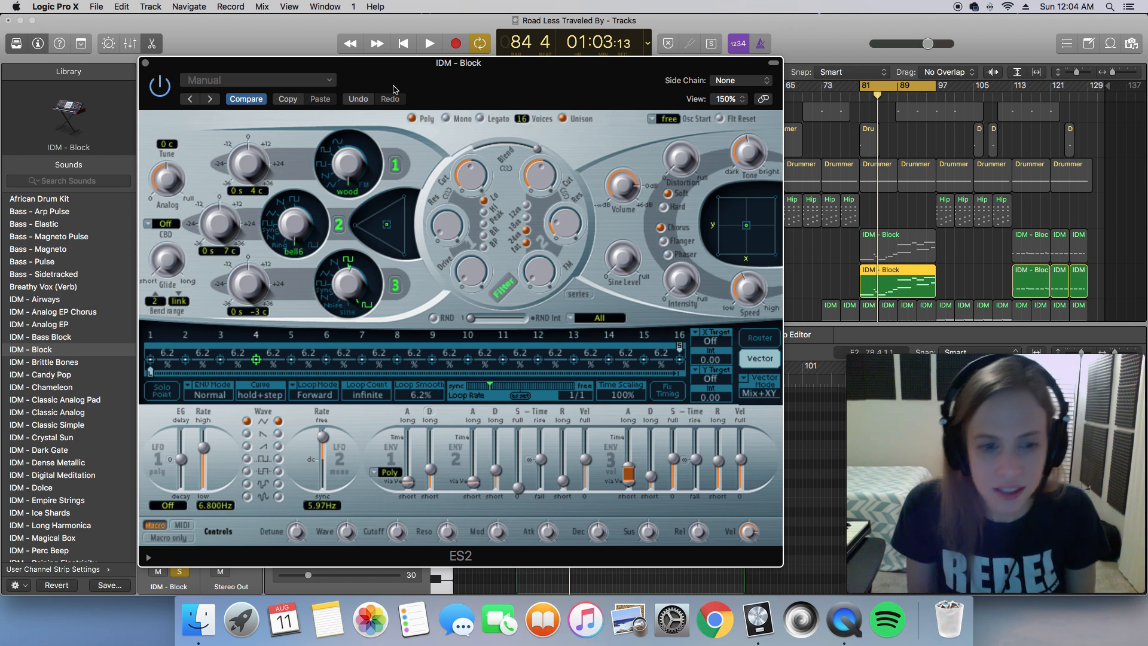
key(space)
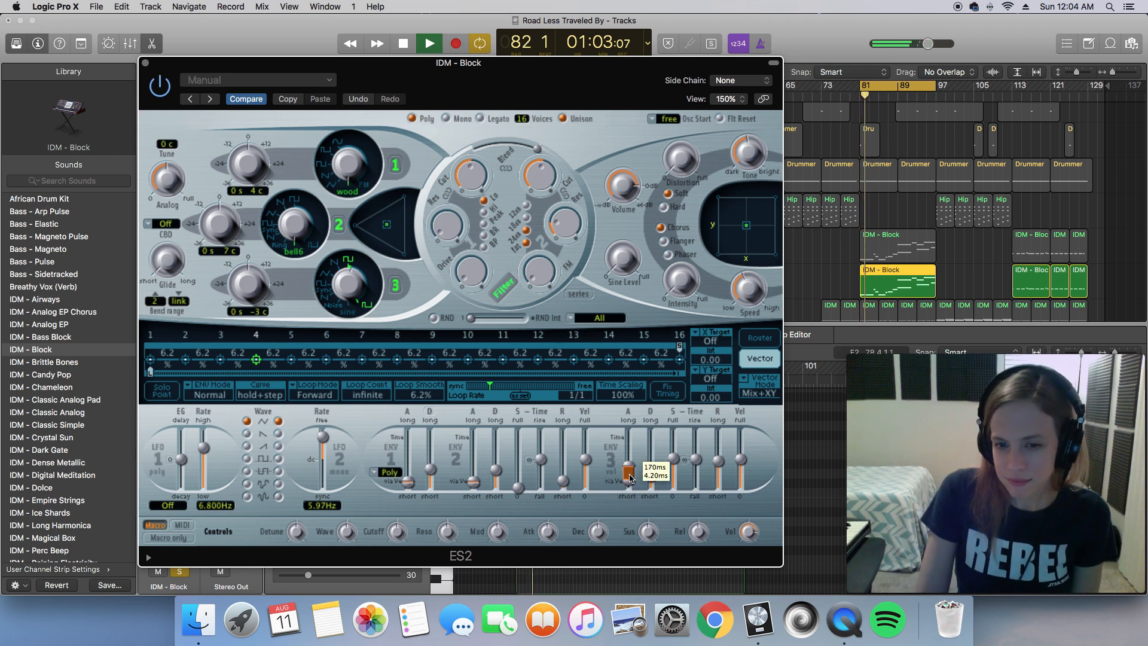
Slightly raise Envelope 3's decay and sustain in ES2, and shorten its attack during playback.
drag(652, 478, 676, 461)
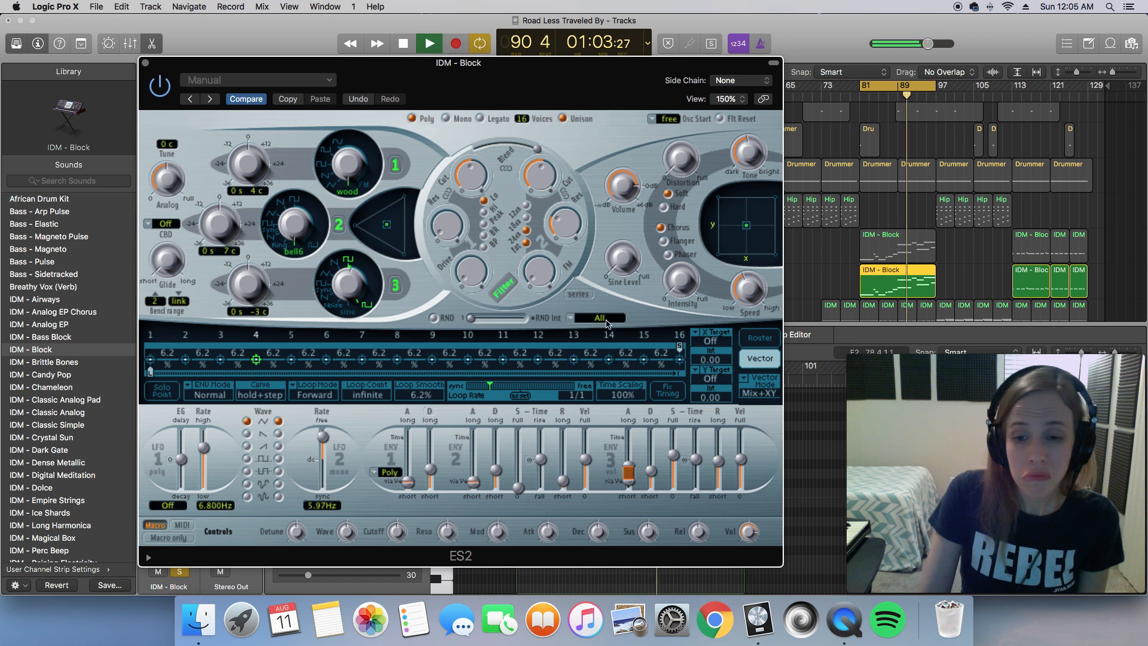
mouse_move(718, 468)
mouse_down()
mouse_move(719, 479)
mouse_move(718, 468)
mouse_up()
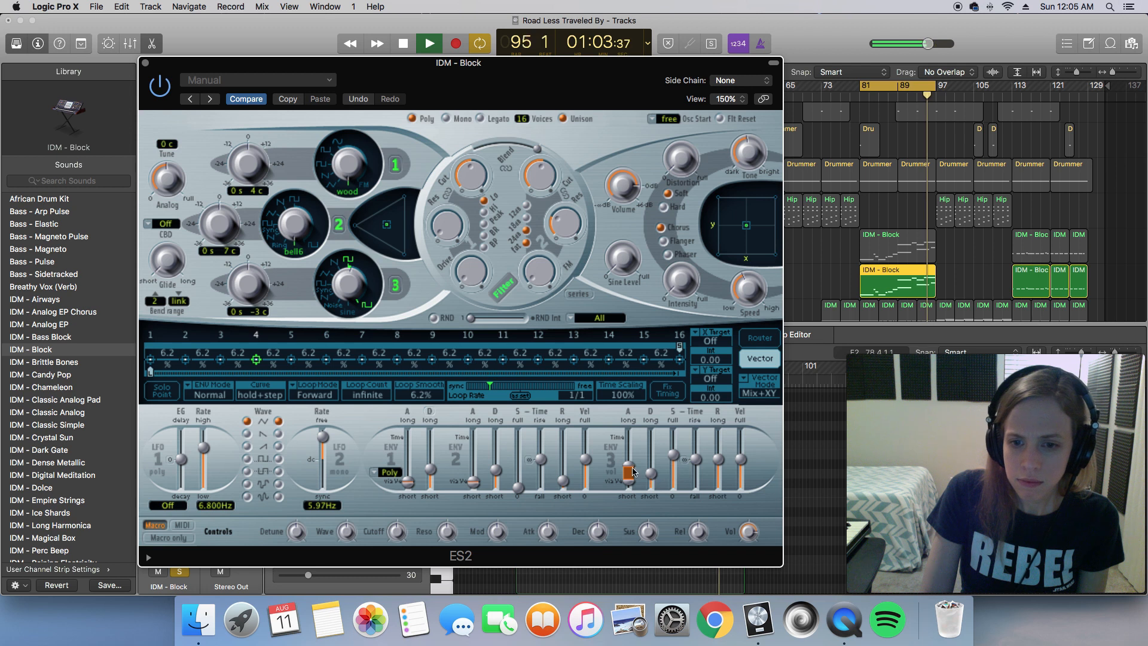
mouse_move(634, 470)
drag(634, 471, 634, 482)
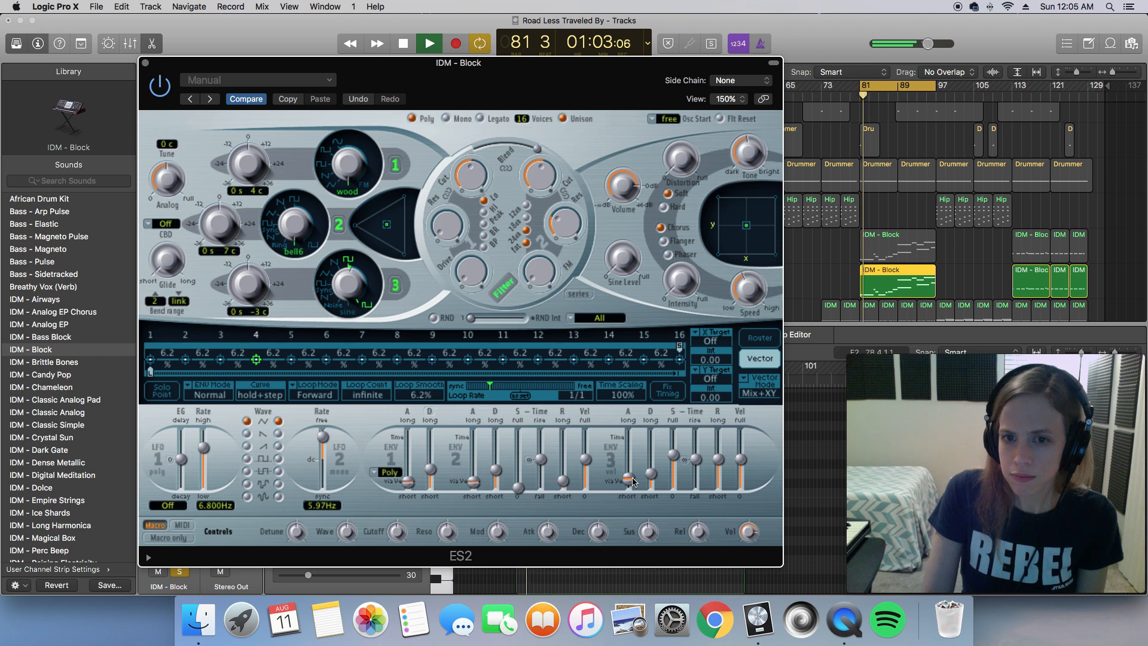
Try the second filter's 12 dB, 18 dB and 24 dB slopes, and fine-tune Envelope 3's attack.
click(526, 205)
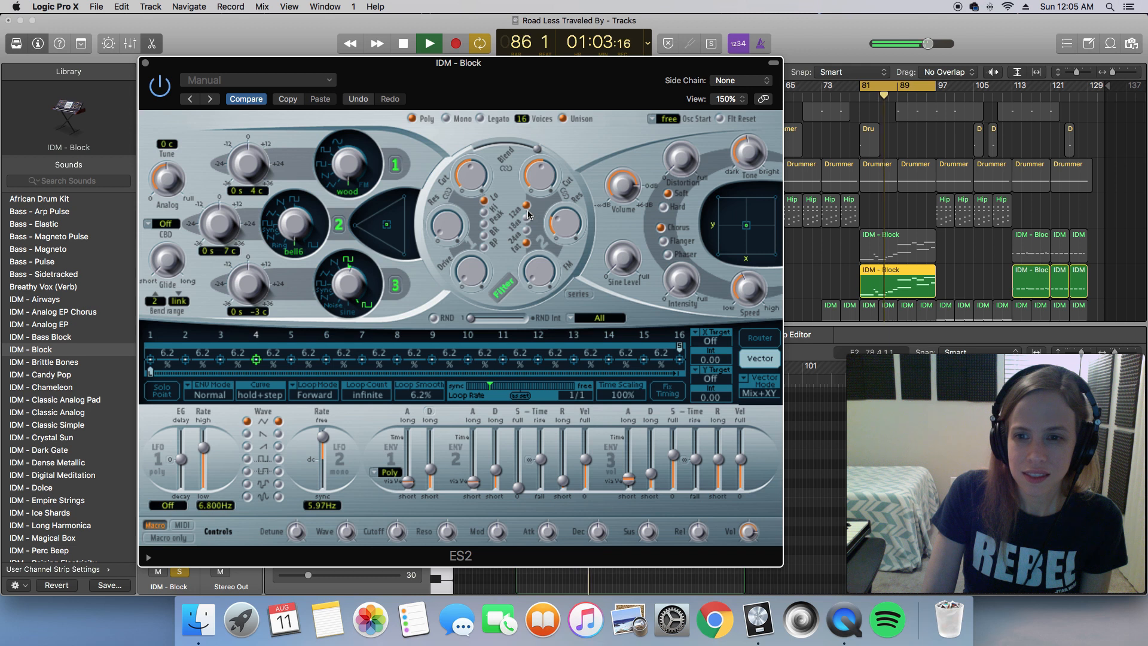
click(527, 218)
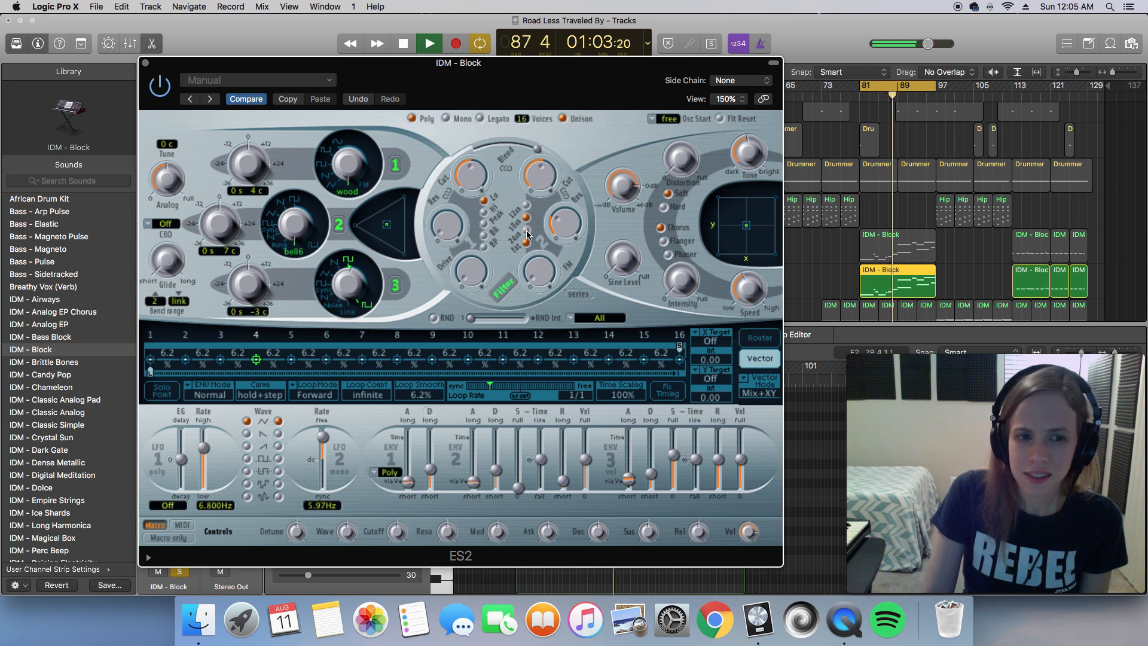
click(527, 232)
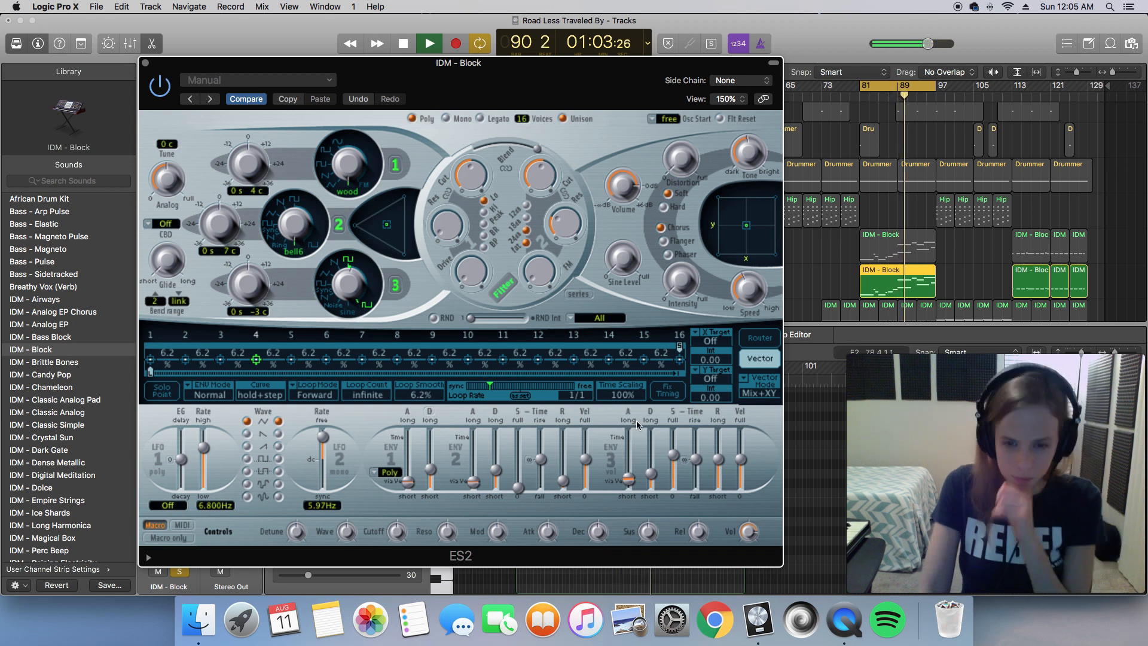
drag(633, 483, 634, 486)
click(634, 477)
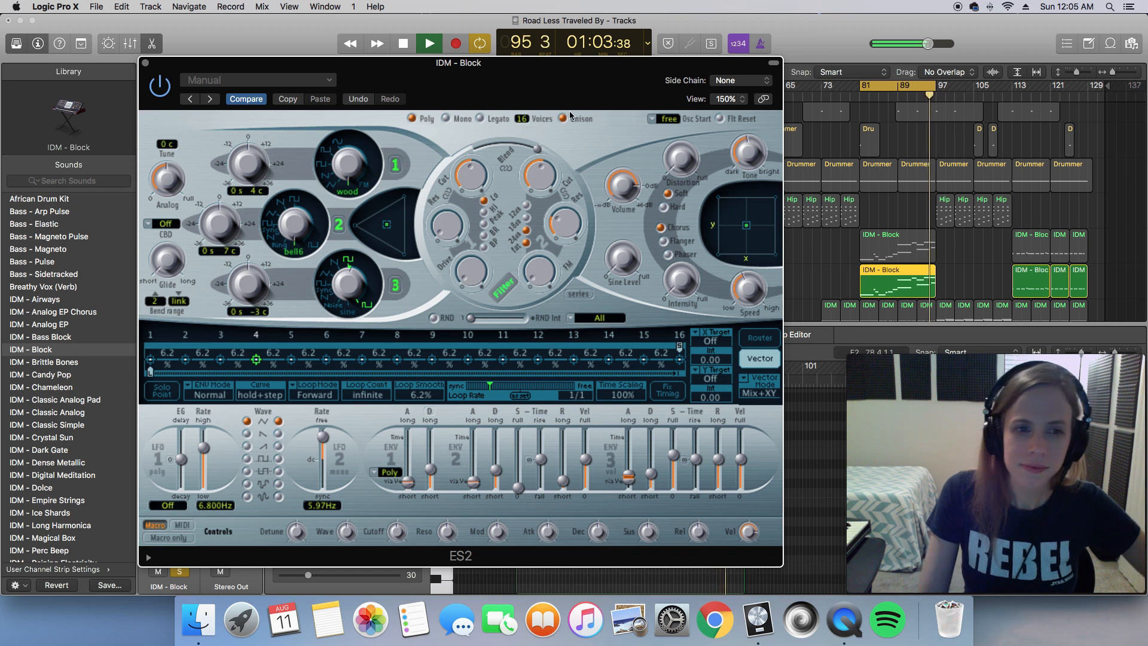
Listen to the duplicated IDM - Block track in the full mix, and solo it again.
click(180, 573)
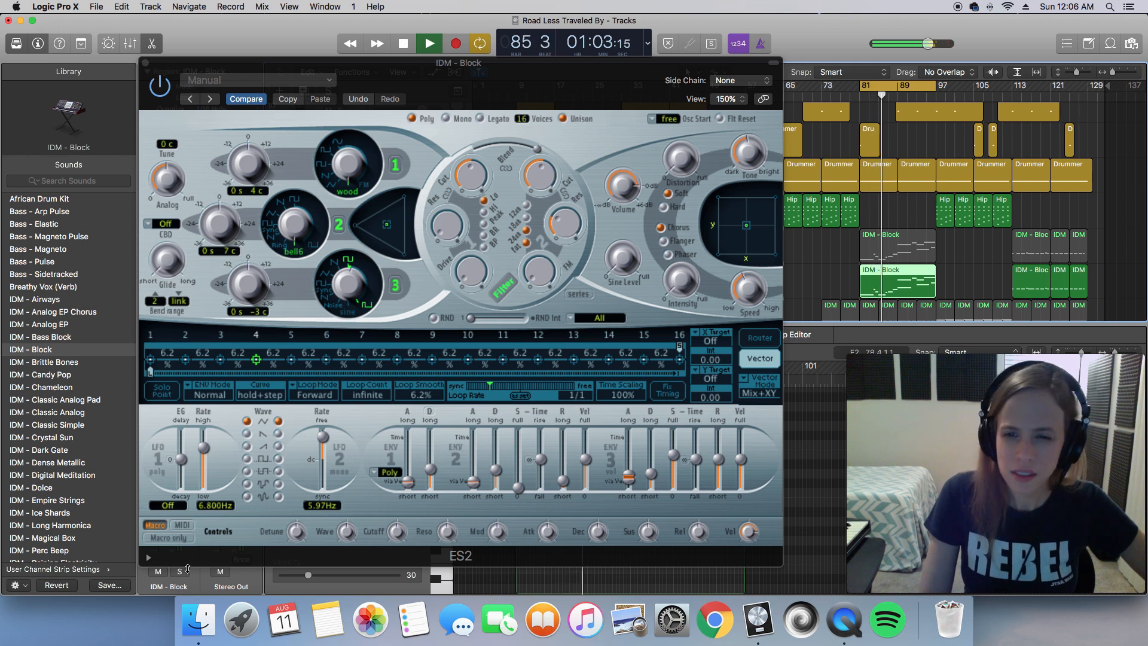
click(663, 488)
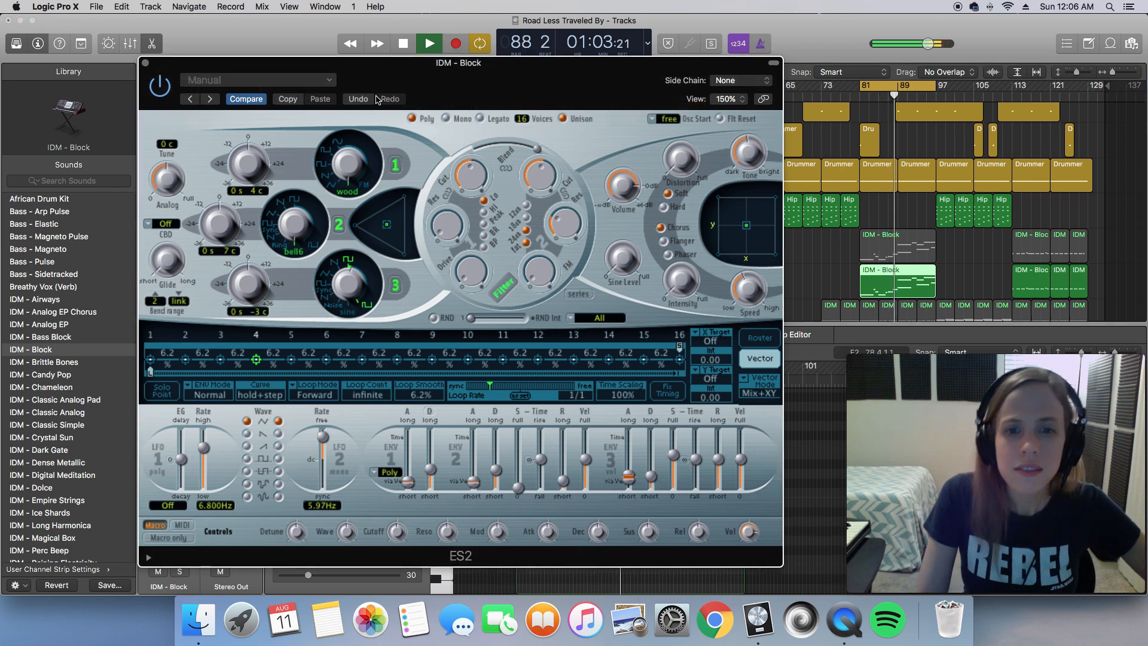
click(527, 205)
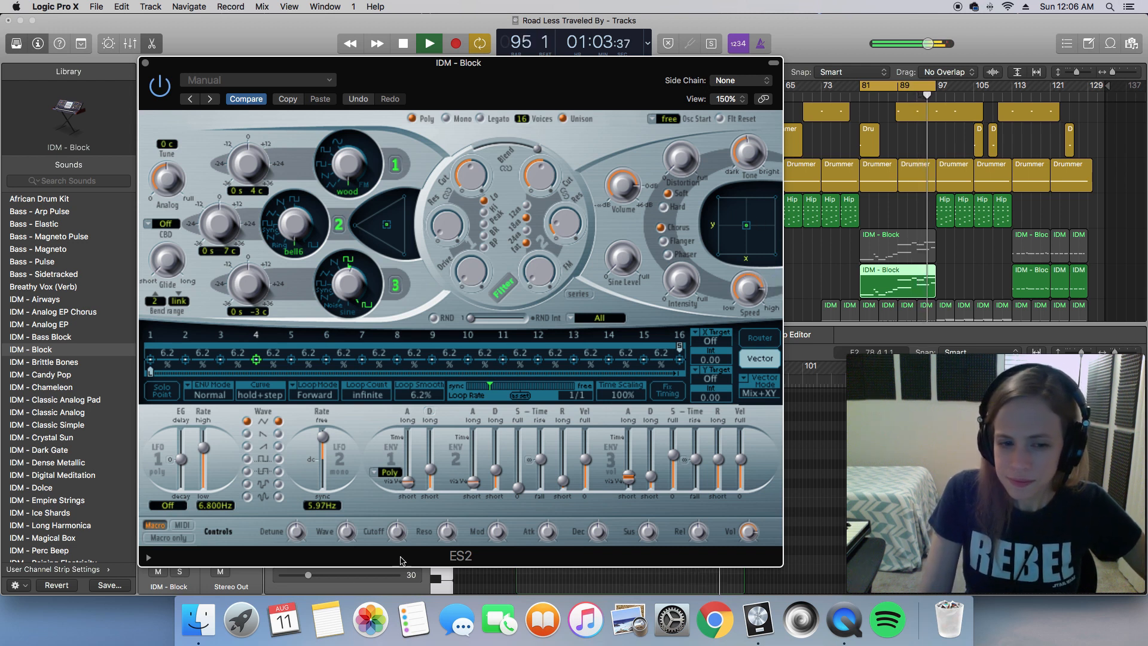
key(s)
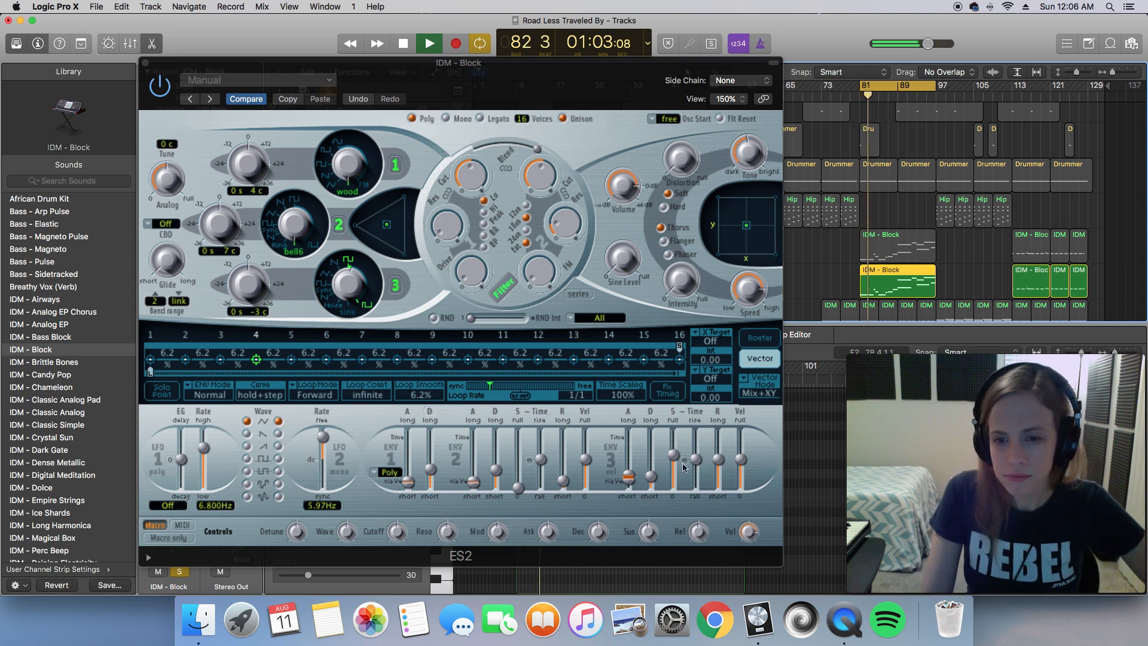
Slightly raise Envelope 3's sustain, slow LFO 2's rate to 0.22 Hz, and close the ES2 window.
mouse_move(674, 455)
mouse_down()
mouse_move(675, 498)
mouse_move(675, 459)
mouse_up()
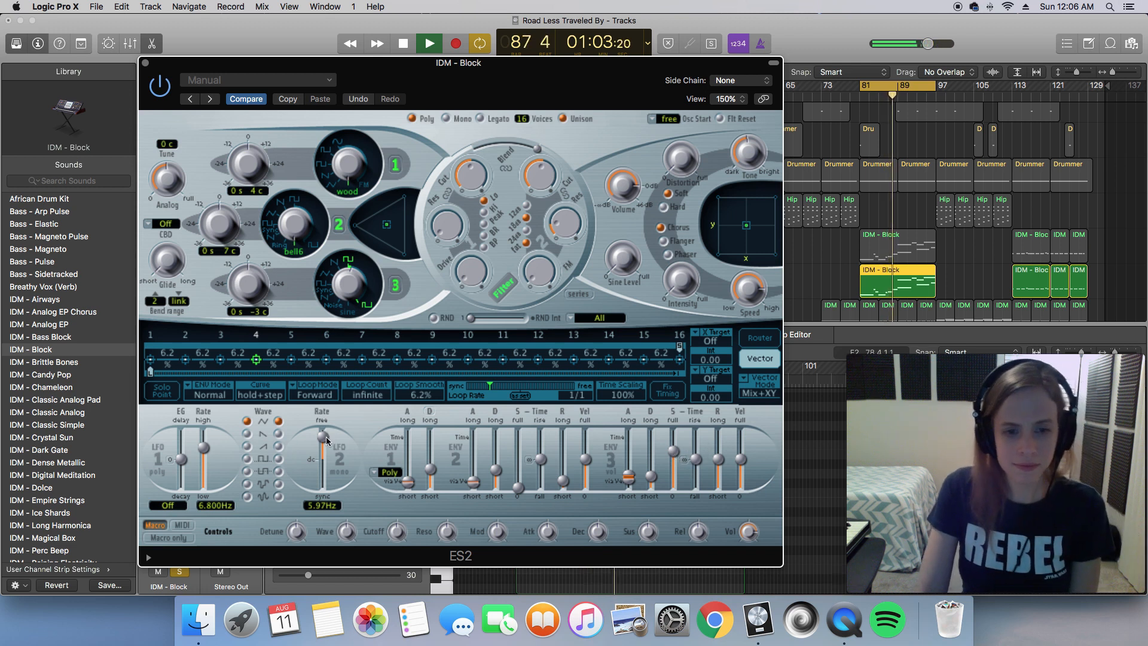
drag(326, 438, 326, 454)
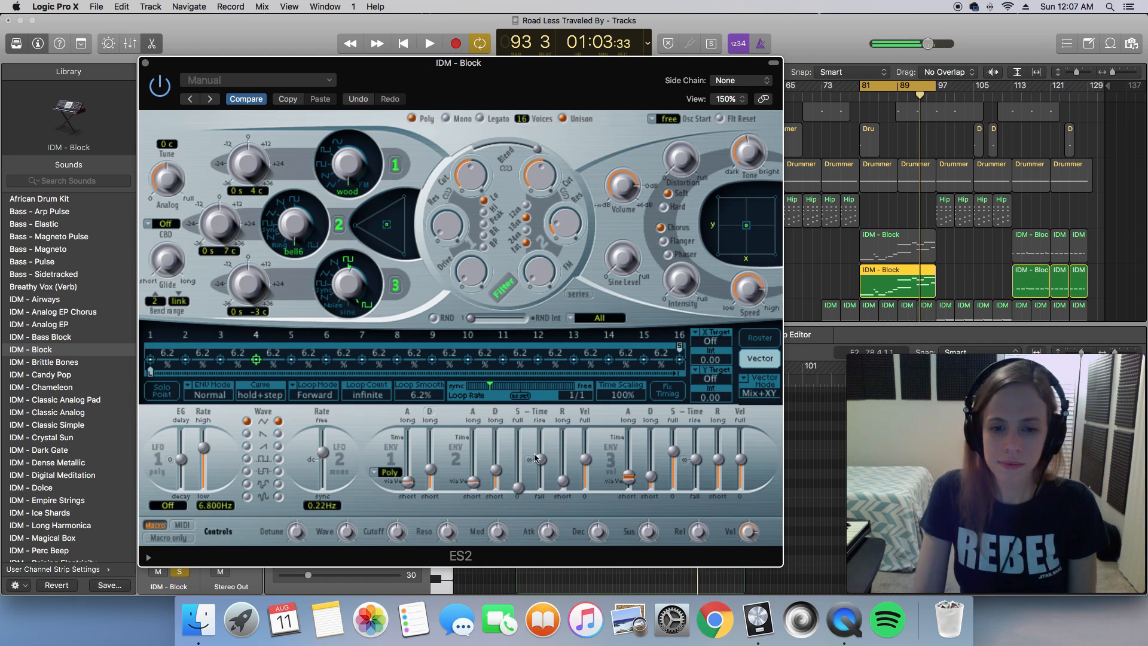
click(145, 62)
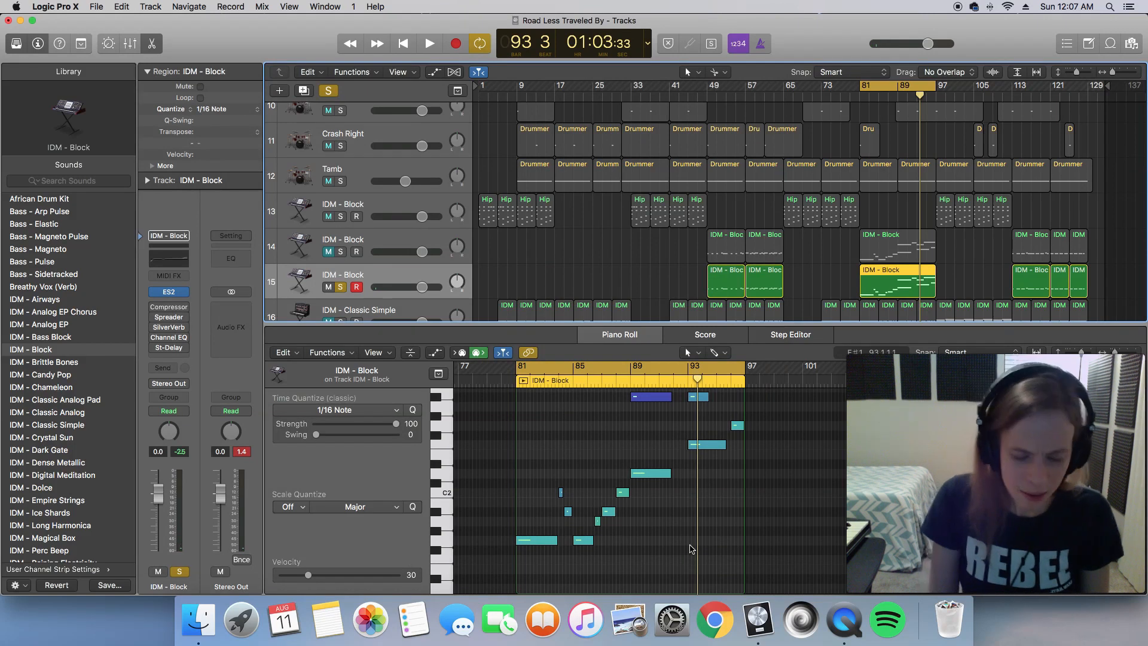
Slightly lengthen the two long notes that start at bar 89 so they end closer to bar 92.
key(super+Right)
key(super+Right)
key(super+Right)
key(super+Right)
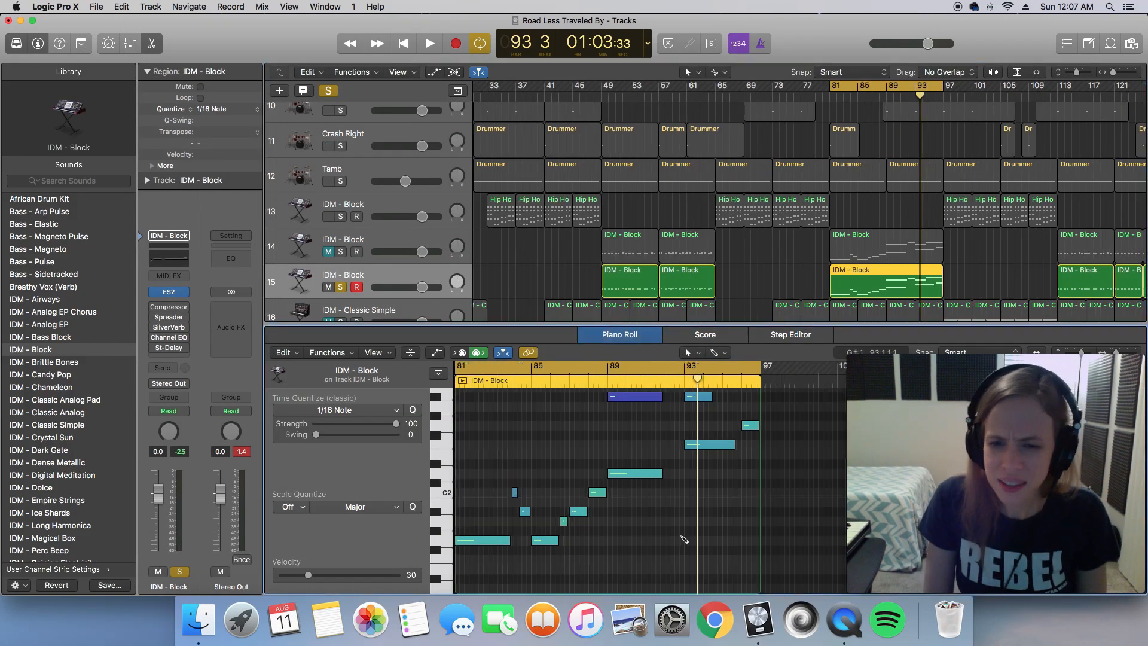
key(super+Right)
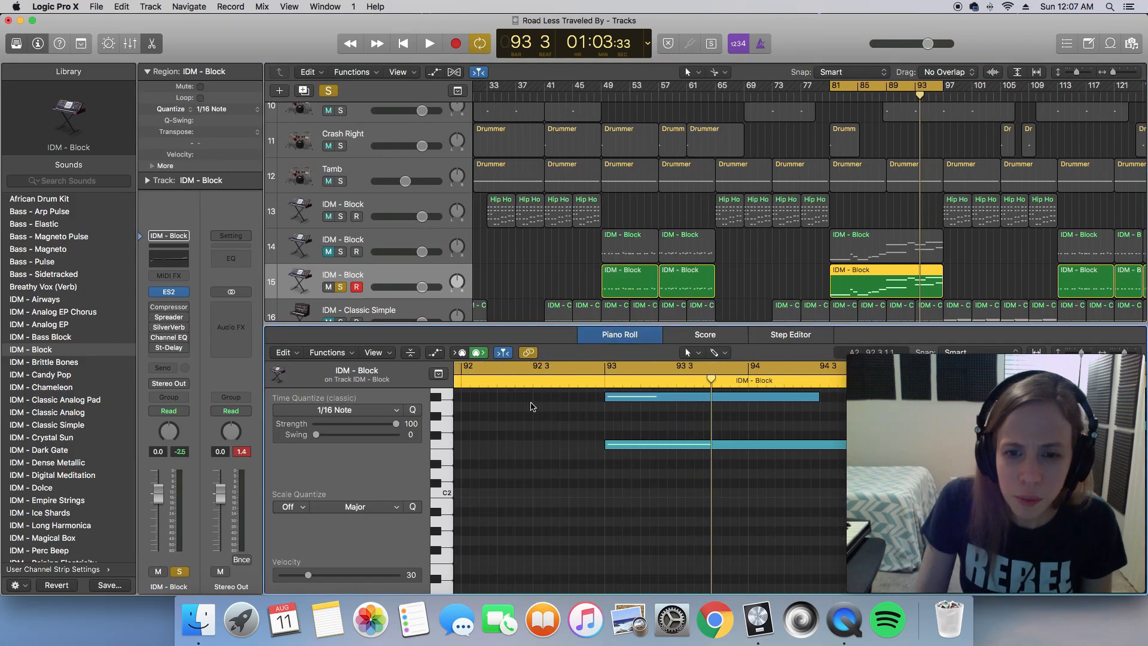
scroll(681, 538, left, 3)
scroll(682, 538, up, 2)
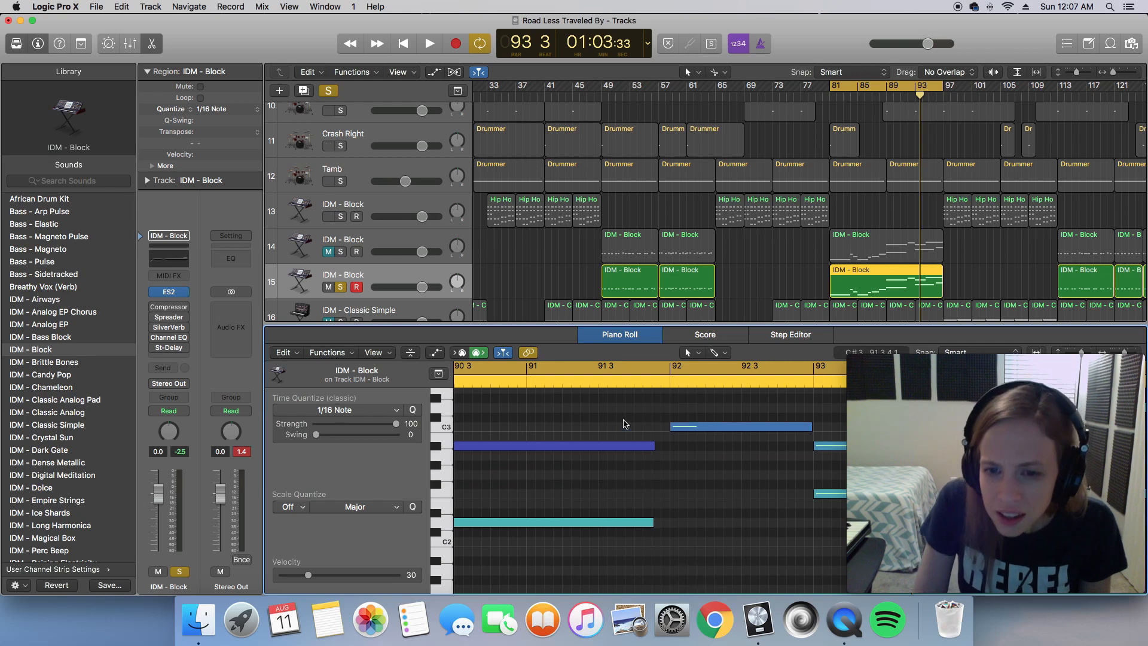
drag(654, 449, 663, 455)
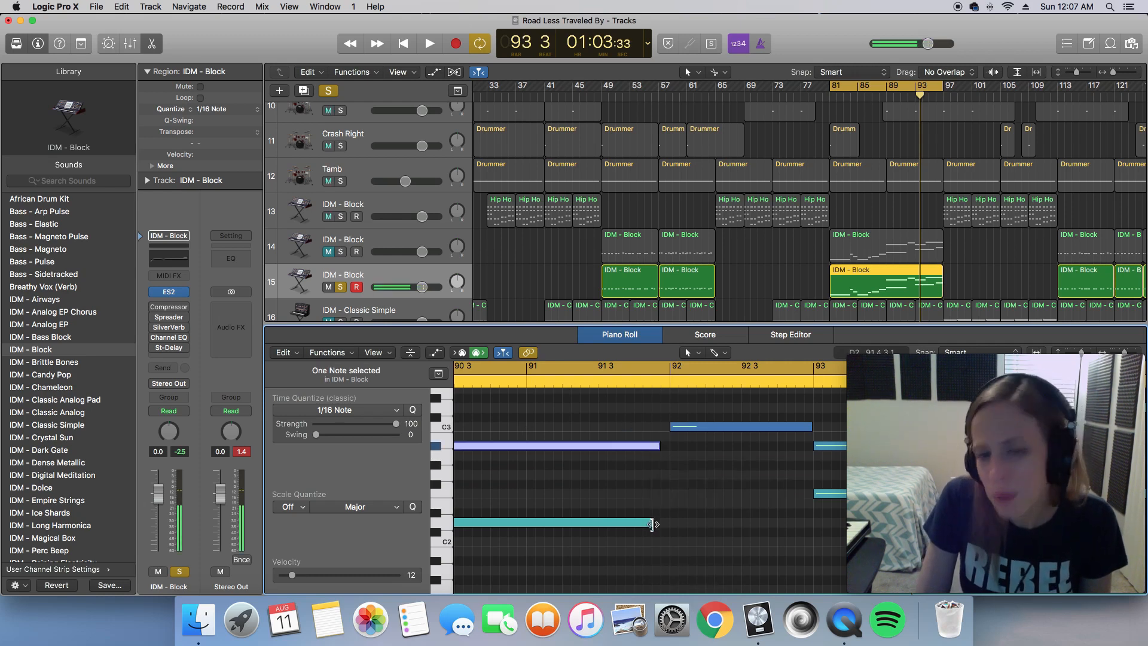
drag(653, 525, 658, 518)
Play the edited melody from bar 81 and show the whole IDM - Block region in the Piano Roll.
key(space)
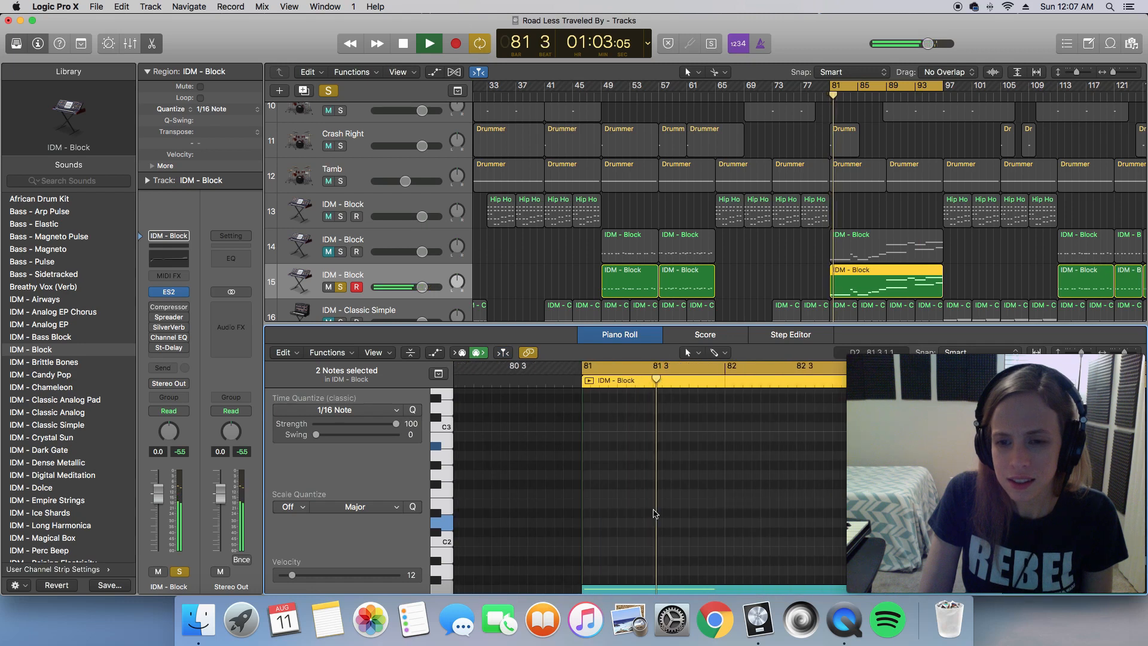
key(super+Left)
key(super+Left)
key(super+Up)
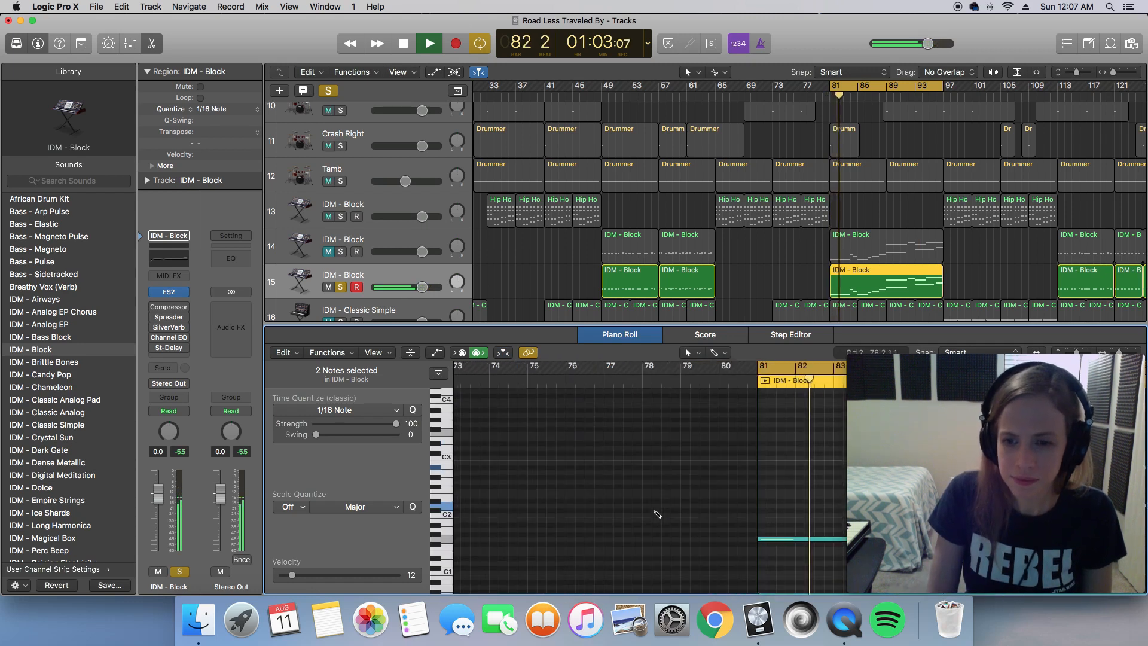
key(super+Up)
key(super+Left)
scroll(645, 513, right, 10)
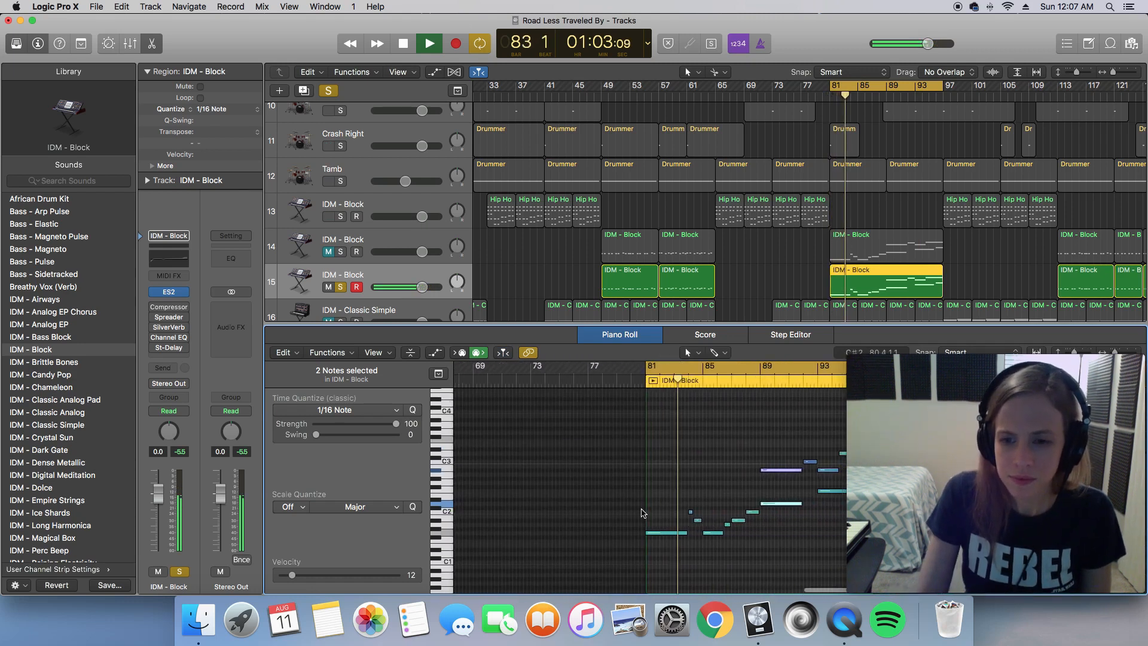
key(super+Left)
scroll(643, 515, left, 5)
click(609, 490)
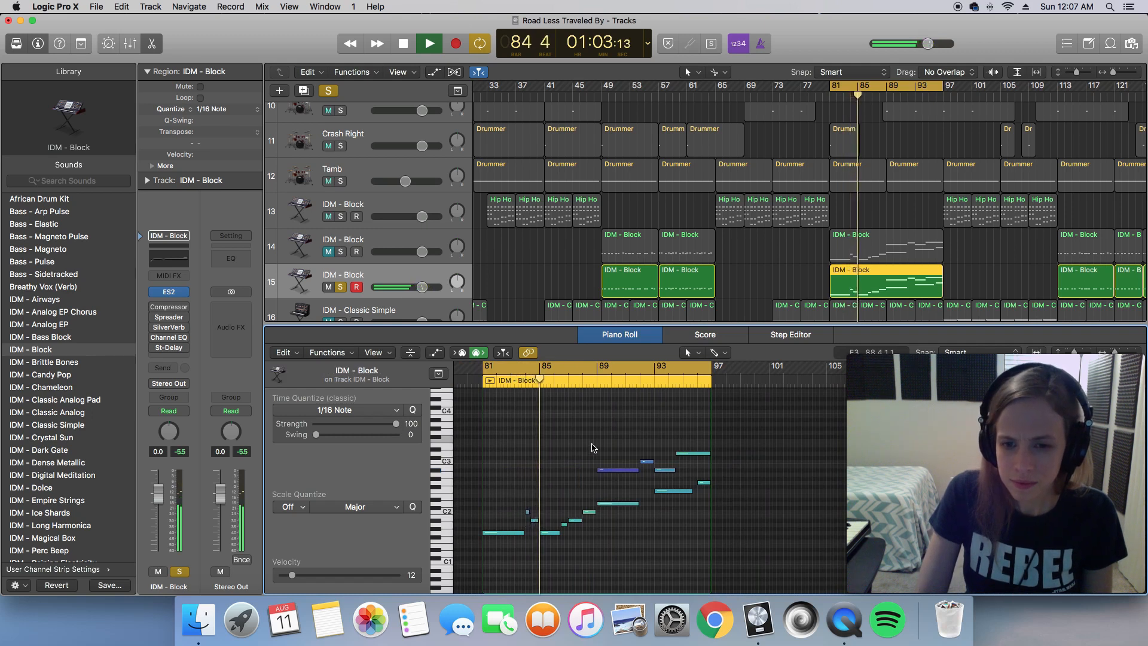
key(space)
Check the velocities of the high note at bar 89 and the short note at bar 92.
scroll(616, 474, left, 5)
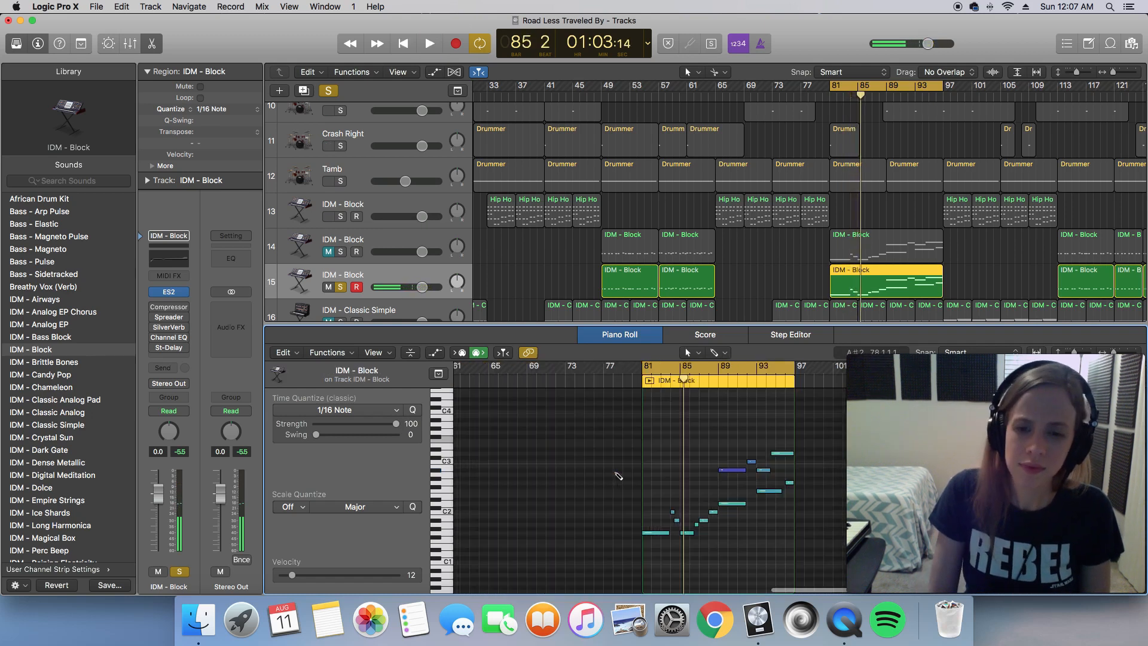
scroll(618, 475, up, 5)
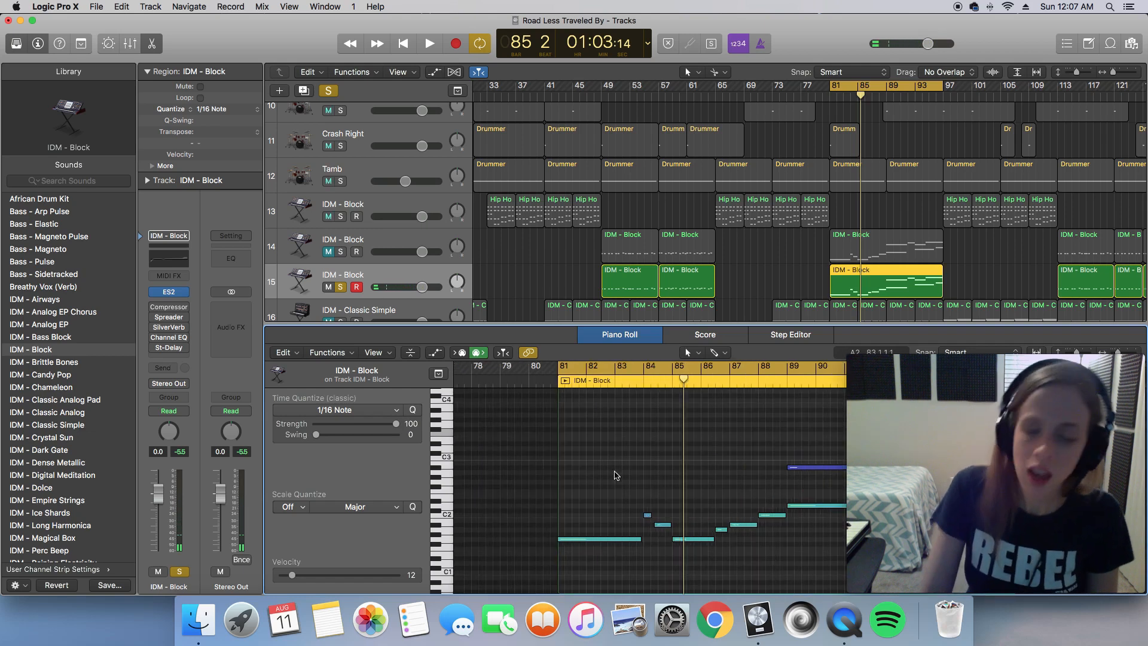
scroll(616, 475, down, 2)
scroll(606, 469, right, 5)
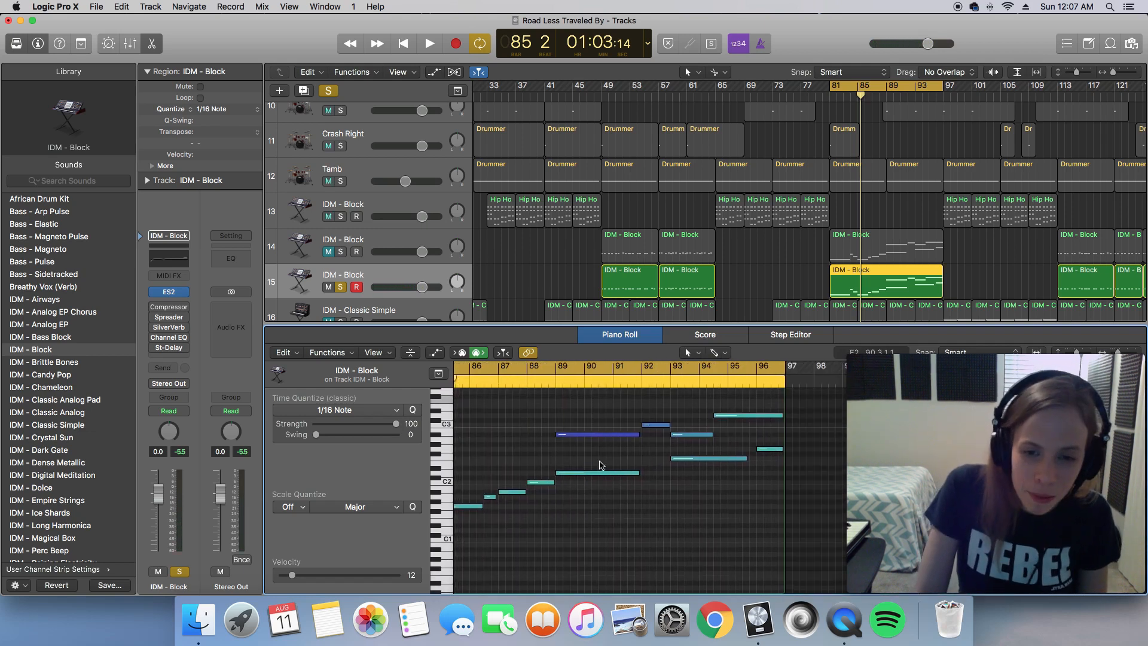
click(587, 435)
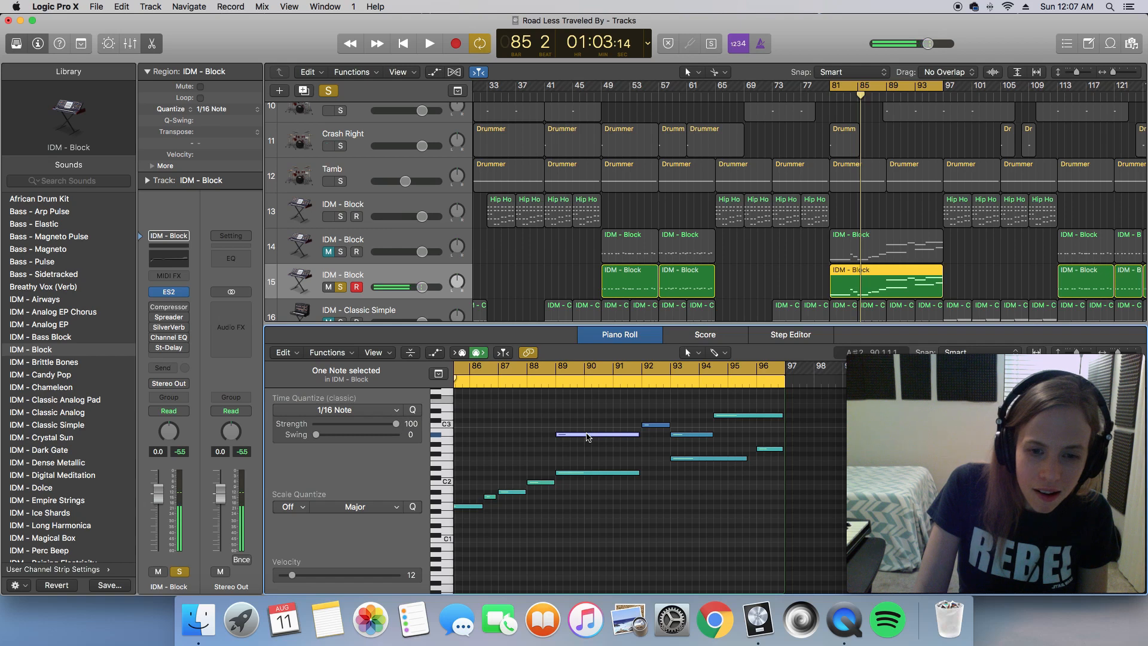
mouse_move(587, 436)
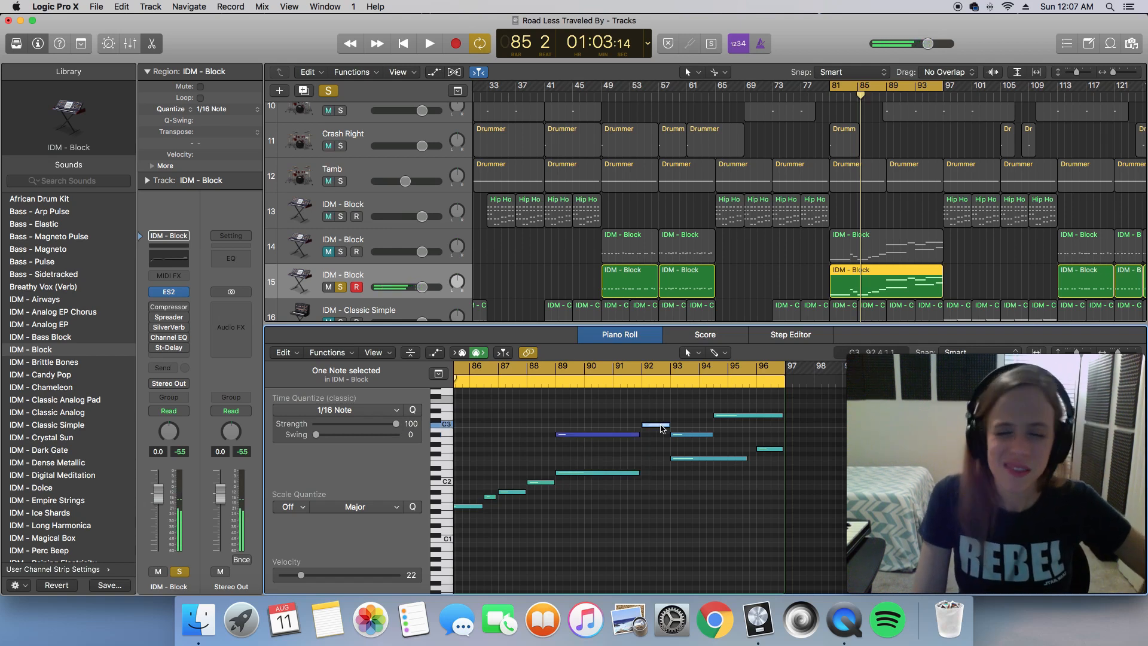
Lower the velocity of the ten notes in the melody's lower voice to 15.
key(space)
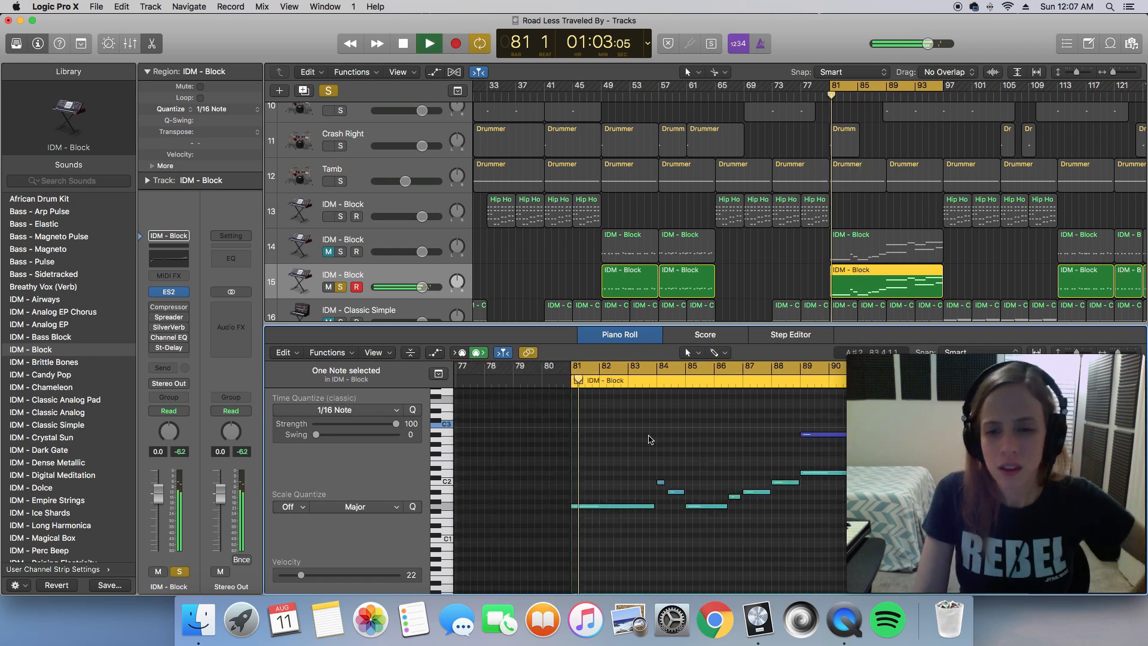
scroll(625, 447, right, 5)
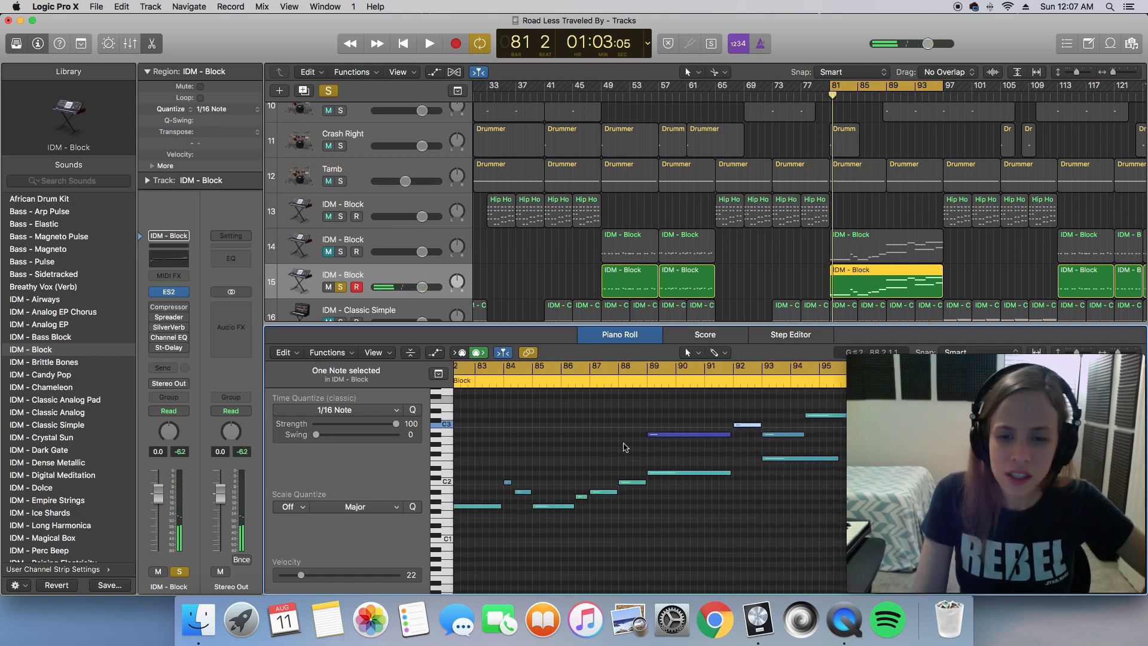
key(super+Left)
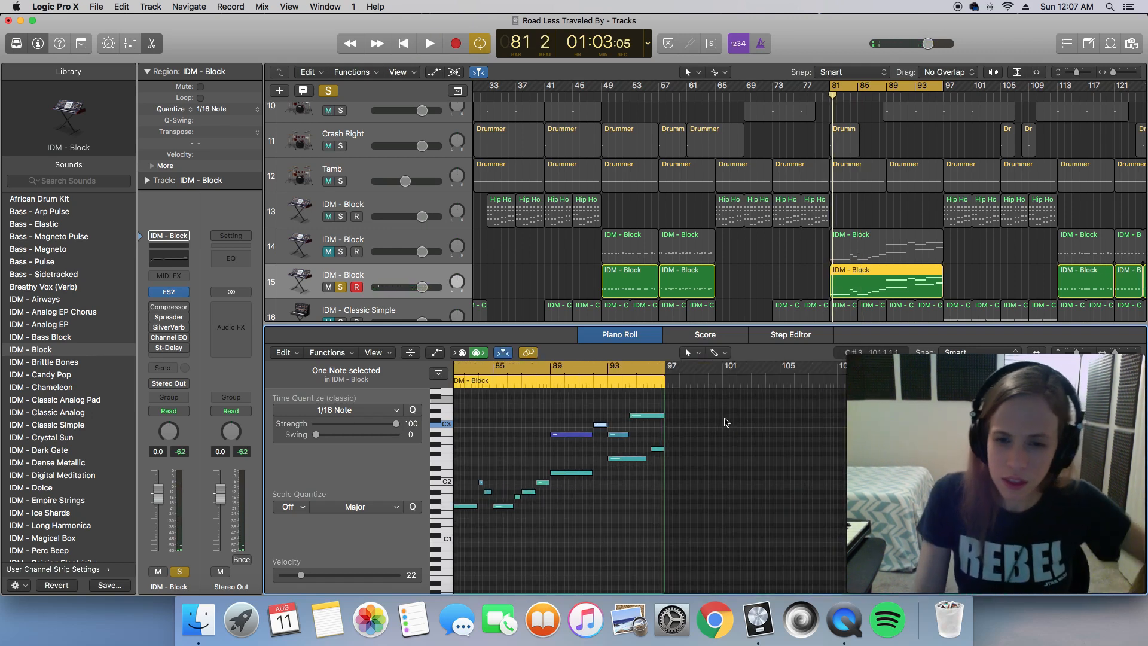
scroll(656, 449, left, 5)
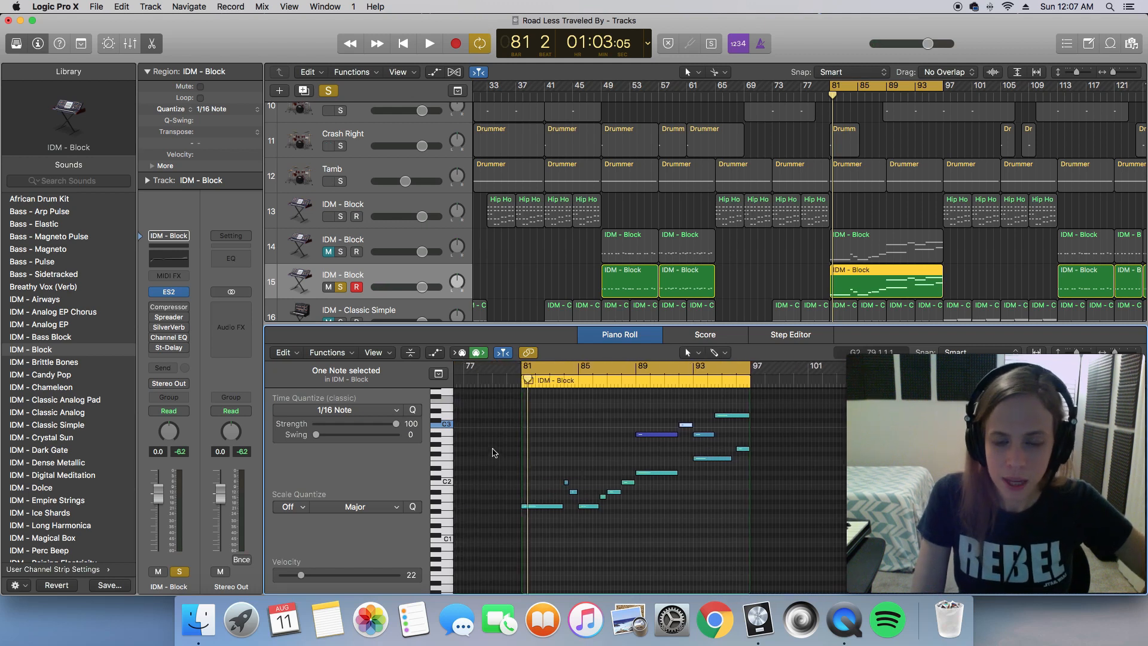
drag(492, 443, 763, 540)
drag(299, 578, 297, 579)
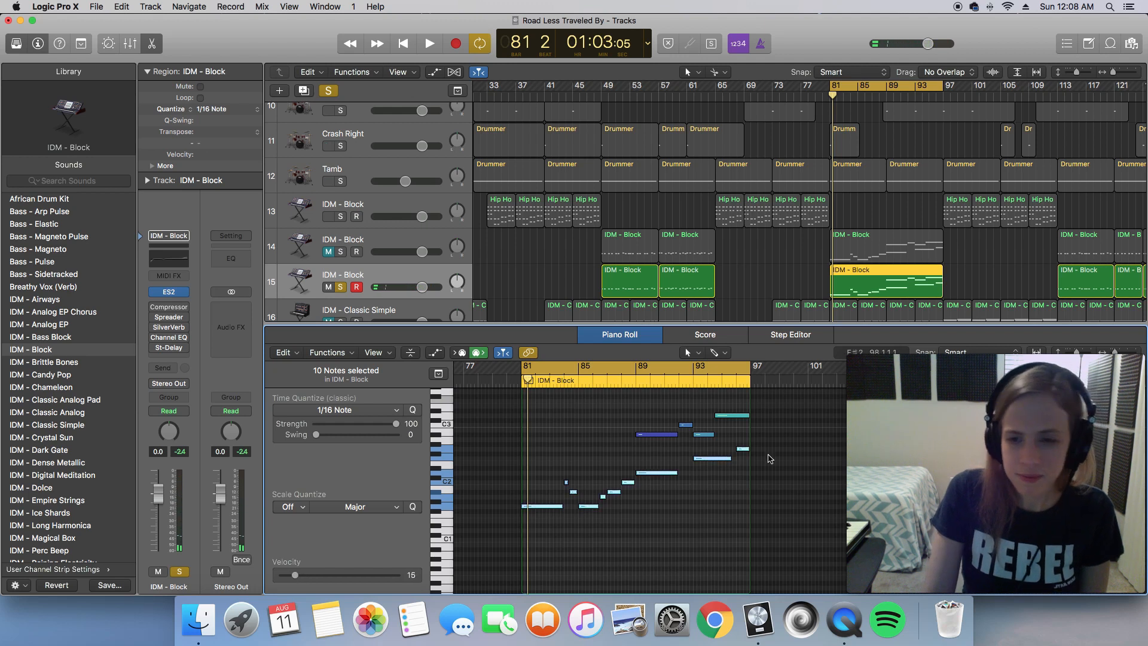
Lower the velocity of the highest note, near the melody's end around bar 95, to 18.
click(769, 460)
click(731, 416)
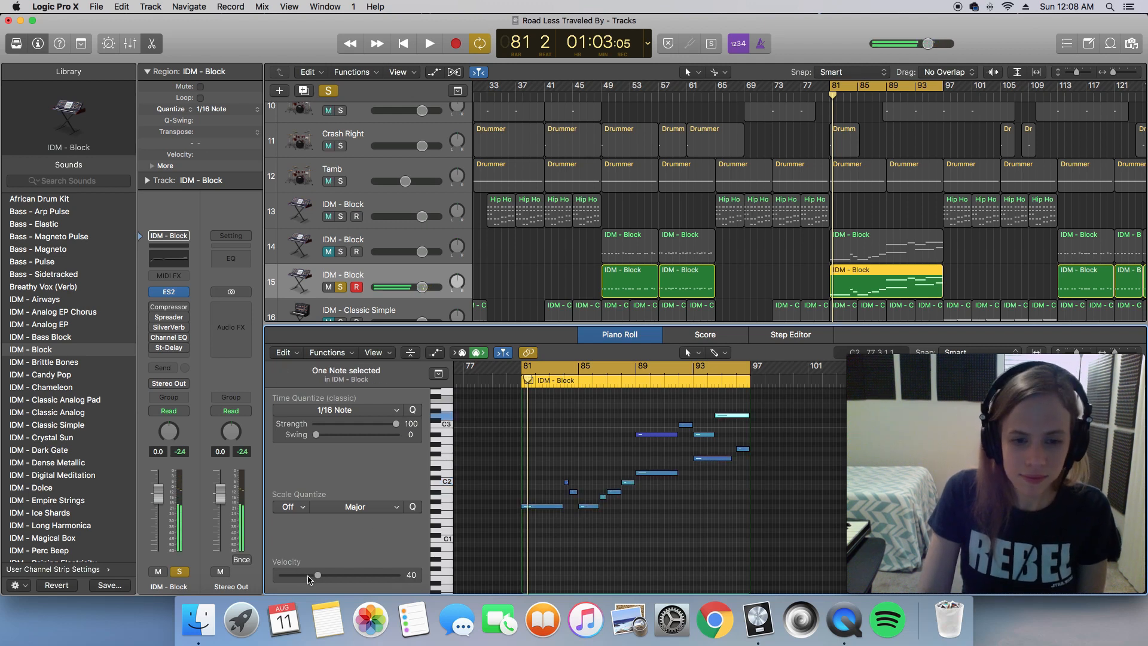
drag(308, 578, 299, 579)
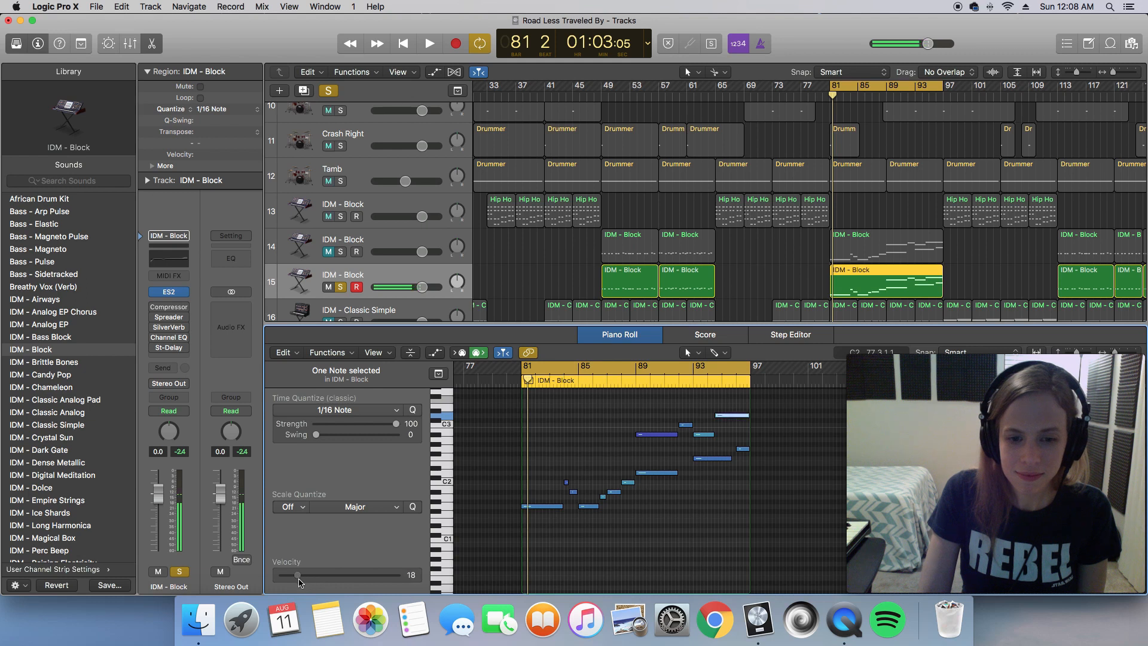
click(503, 447)
Play the melody from bar 81 and move St-Delay between Spreader and SilverVerb in the track's effect chain.
key(space)
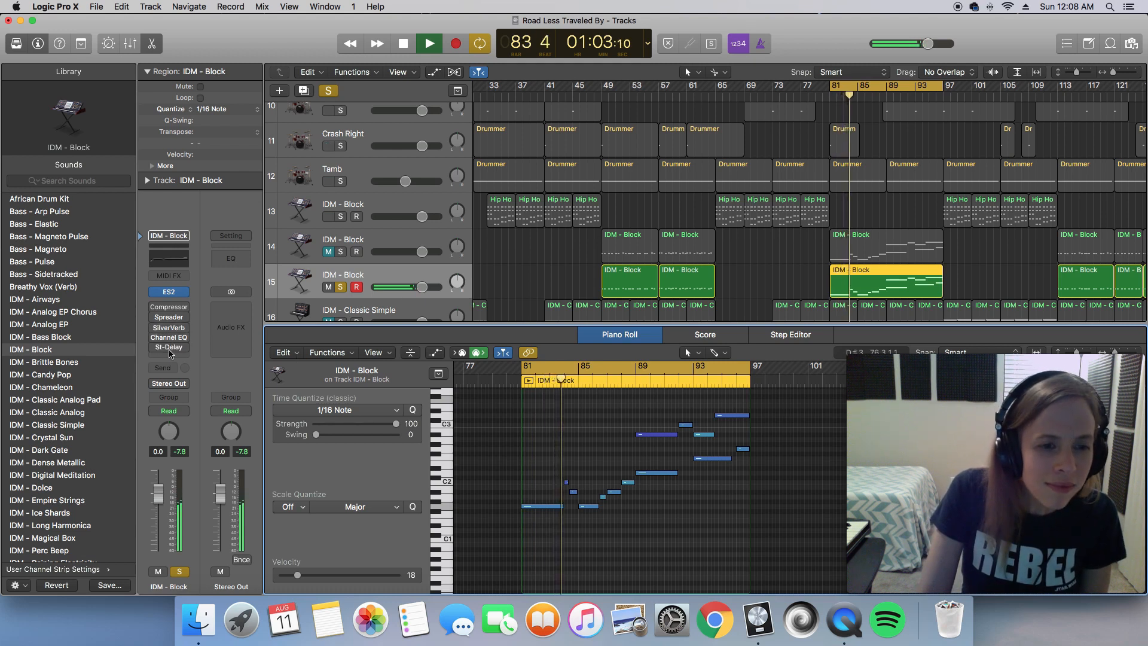
mouse_move(171, 352)
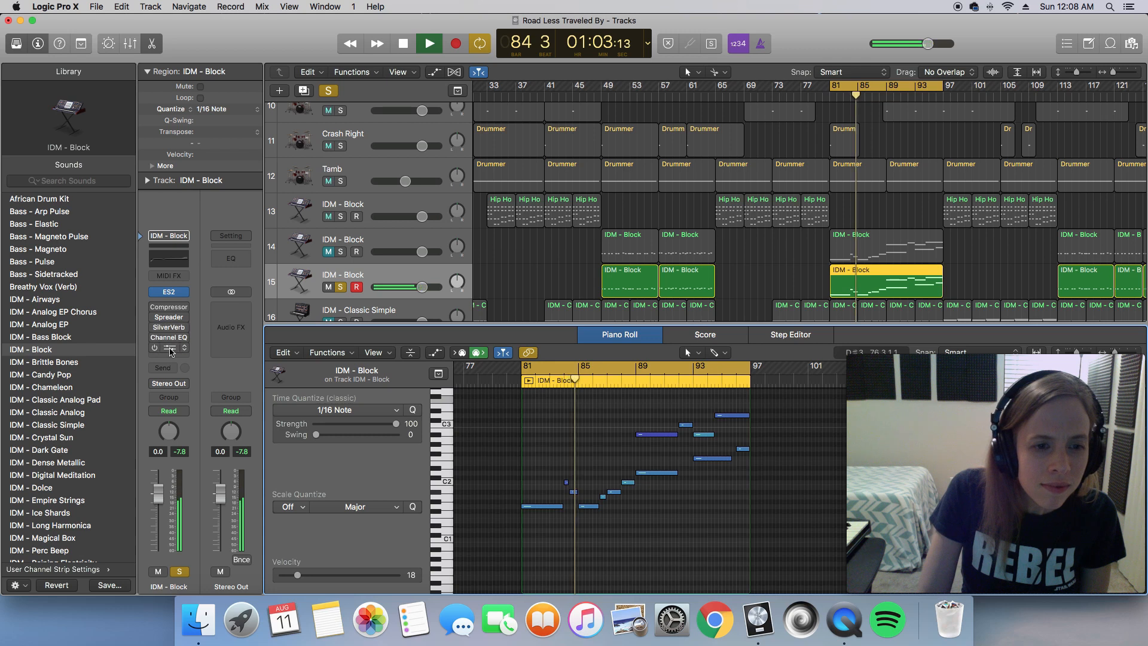
drag(172, 352, 170, 341)
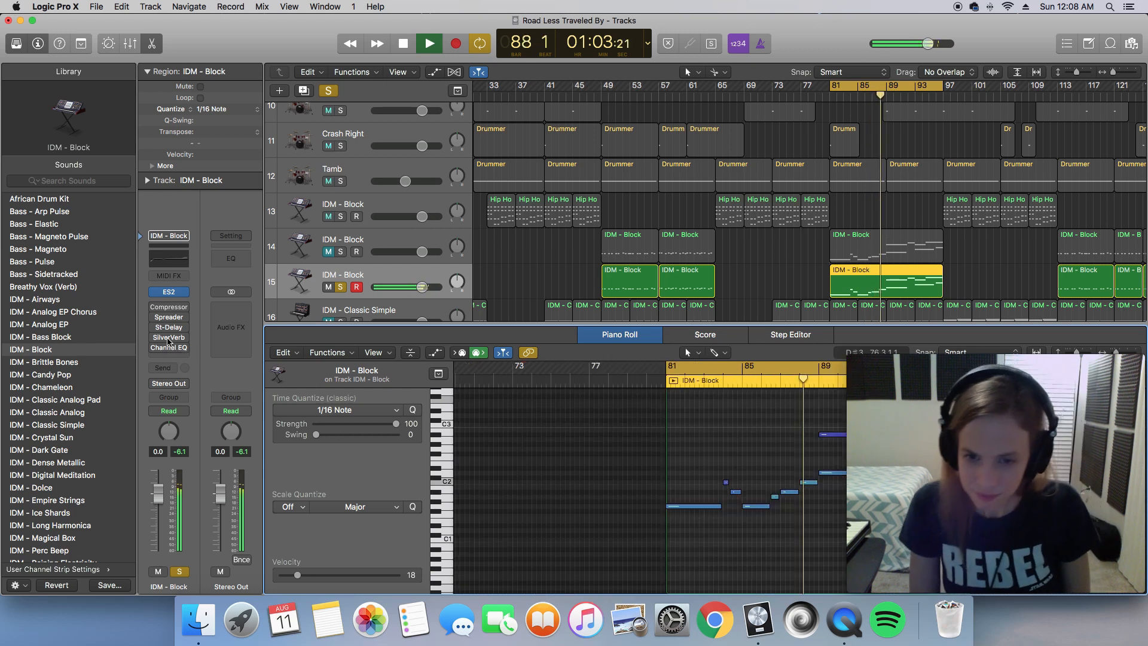
Examine the notes from bar 85 to the end of the IDM - Block region up close in the Piano Roll during playback.
key(super+Right)
key(super+Right)
key(super+Right)
key(super+Right)
key(super+Right)
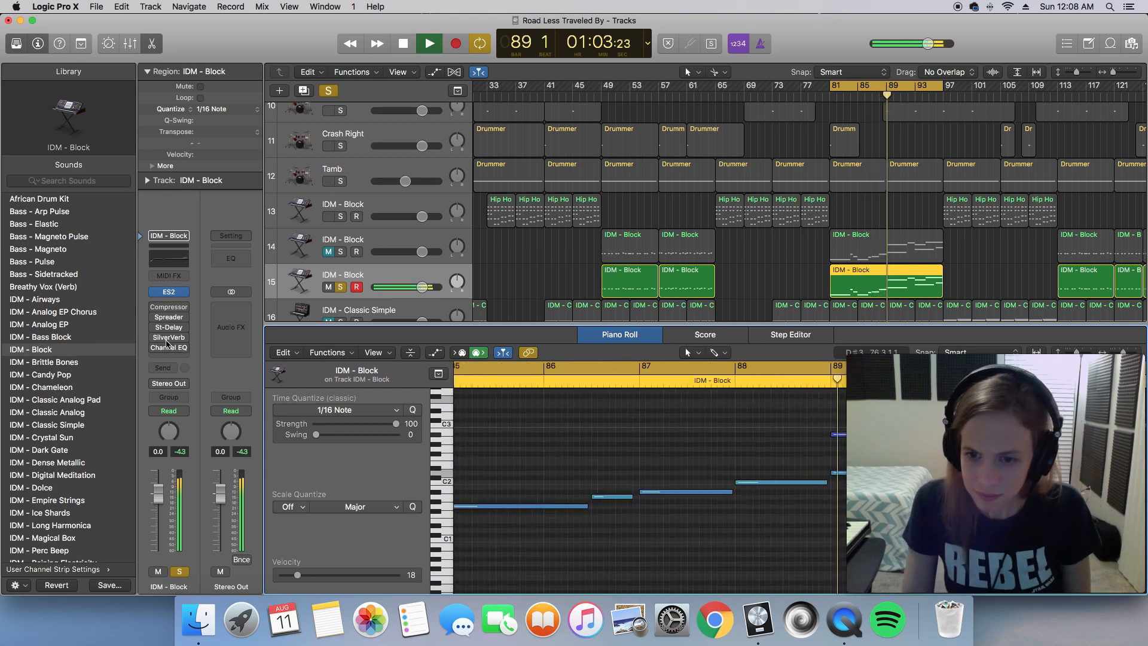
scroll(679, 498, right, 8)
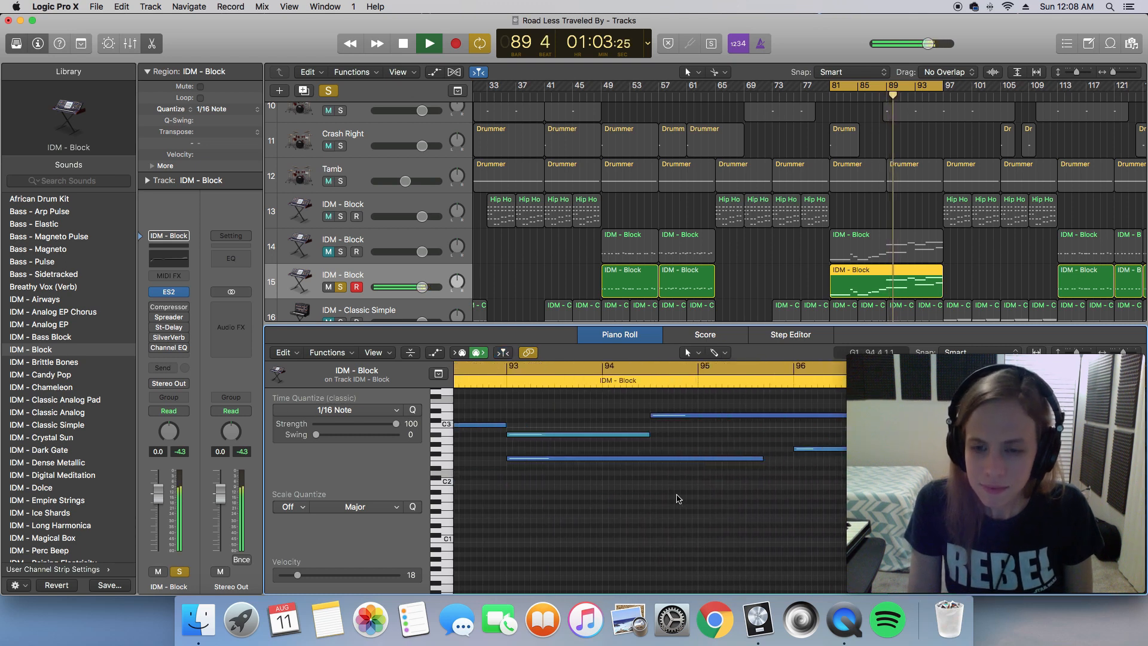
scroll(679, 498, left, 2)
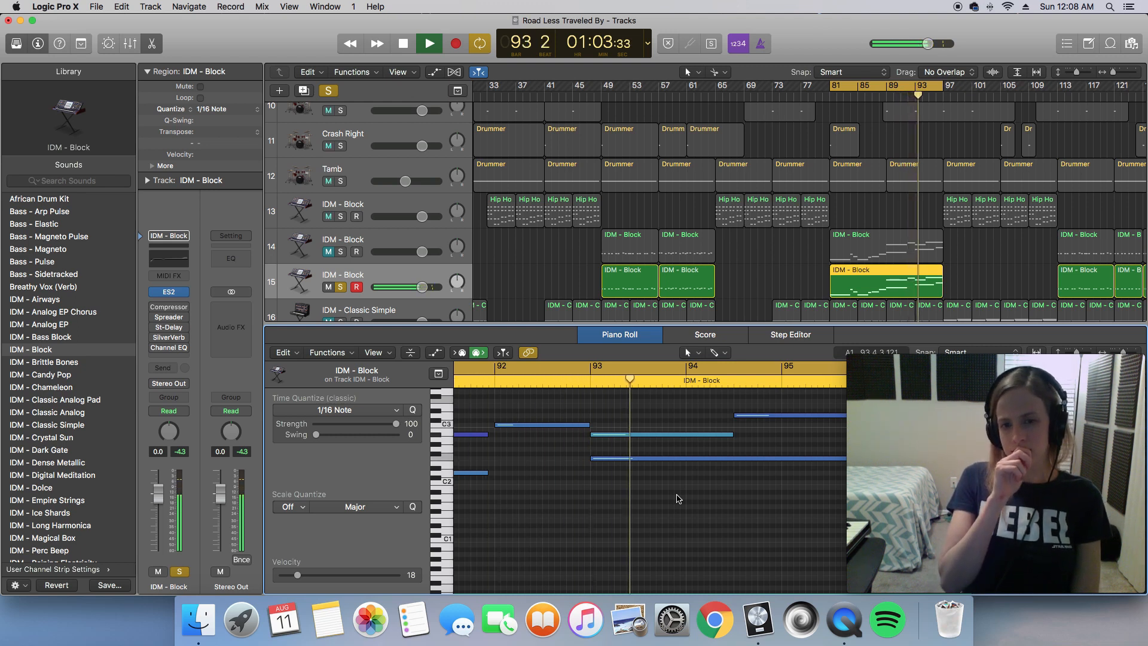
key(super+Left)
key(super+Left)
key(super+Left)
key(super+Left)
key(super+Left)
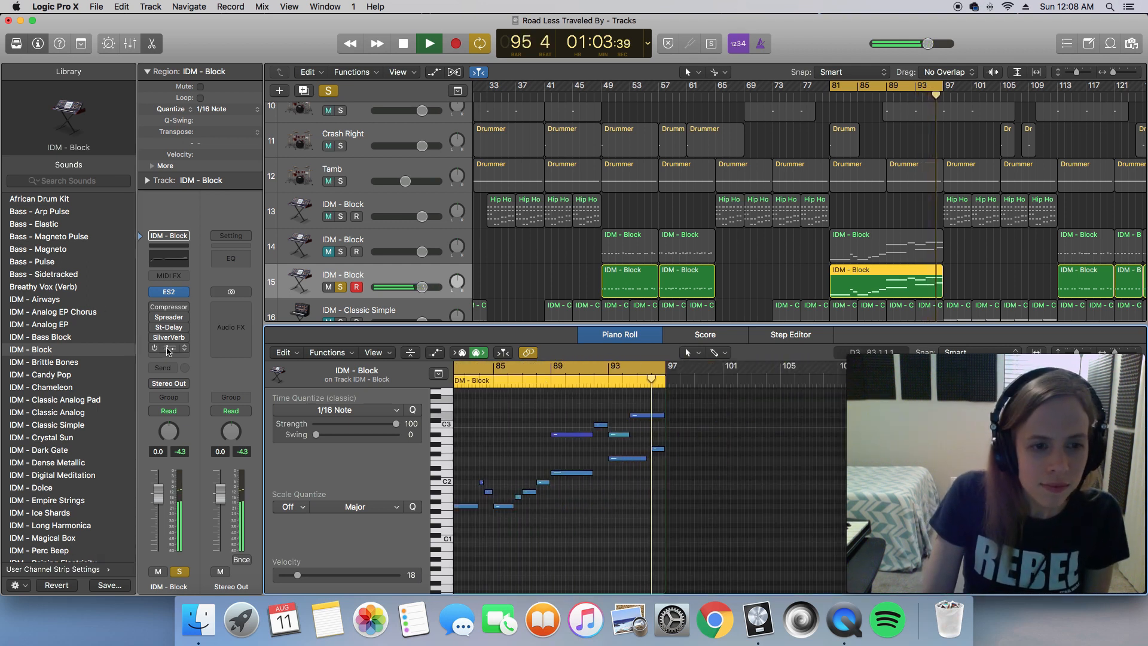
In the Channel EQ, set the 2550 Hz band to +3.0 dB at 2000 Hz with Q 1.90 and disable the 750 Hz and 10200 Hz bands.
click(169, 349)
drag(216, 42, 375, 104)
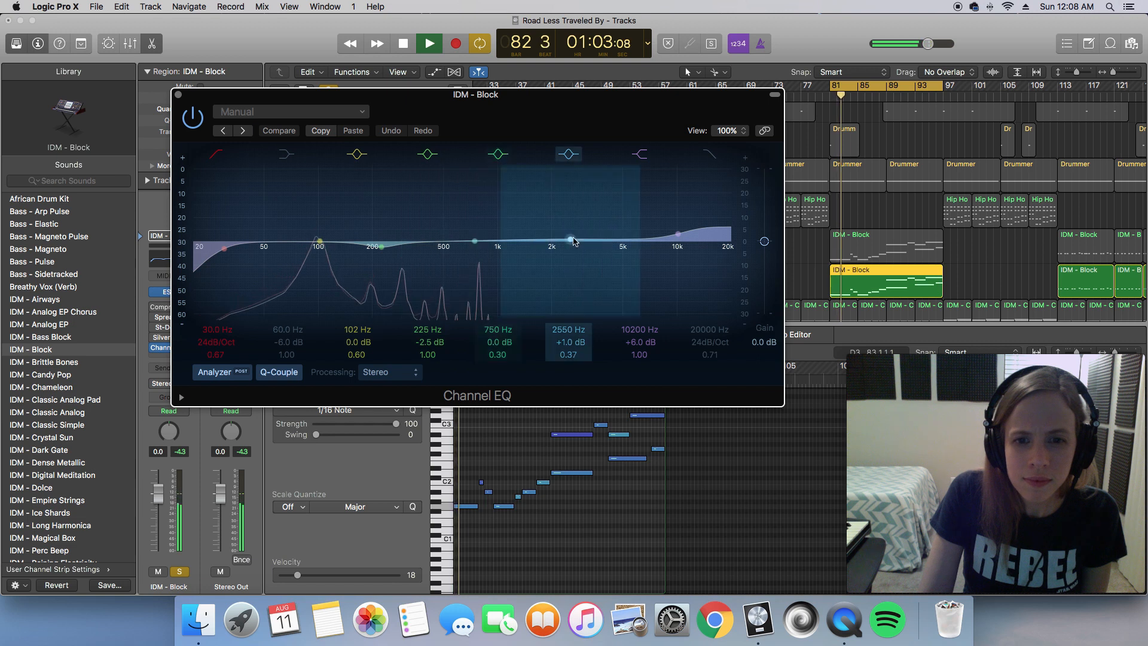
drag(570, 239, 554, 237)
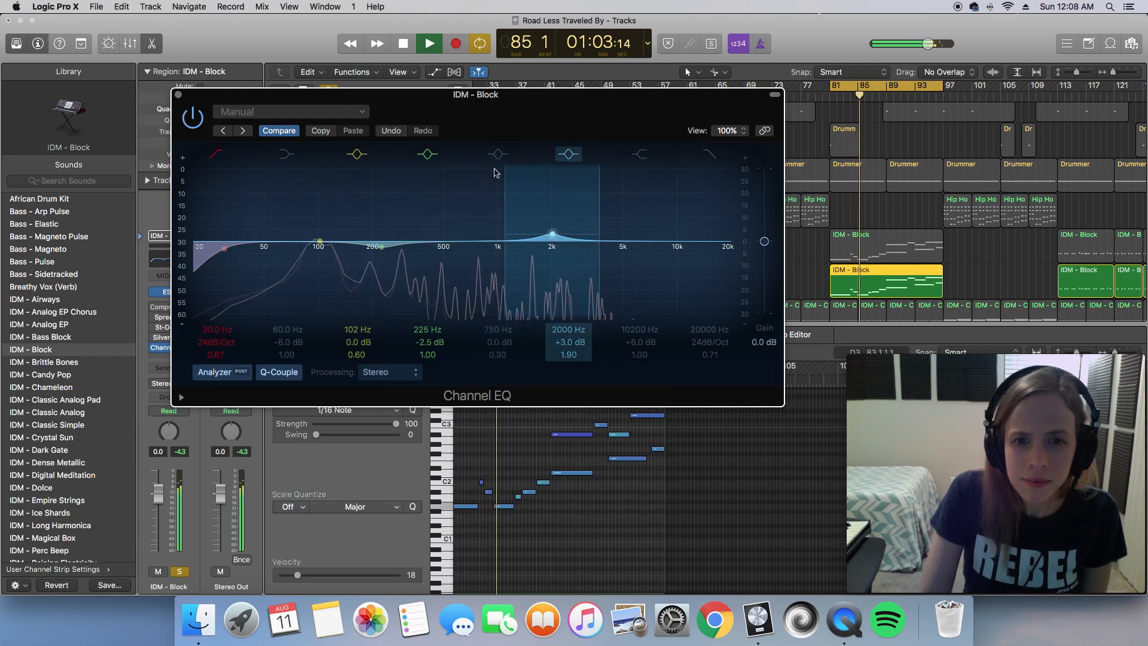
Set the EQ's 225 Hz band to a -3.0 dB cut at 500 Hz with Q 0.93.
drag(373, 248, 442, 267)
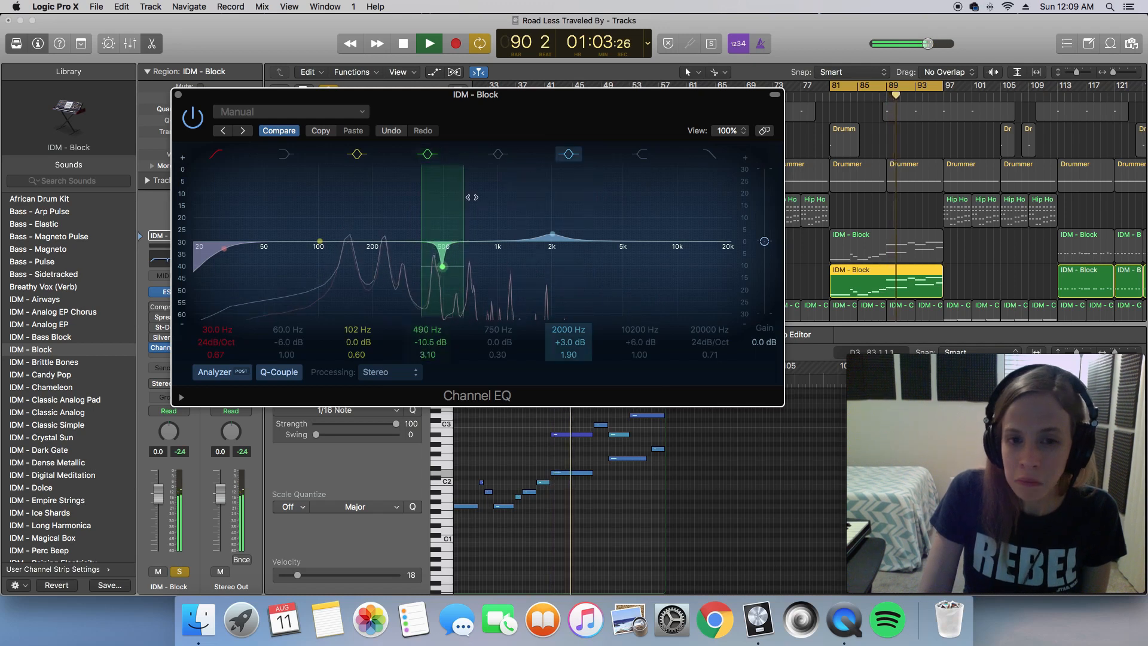
drag(465, 220, 496, 224)
mouse_move(443, 270)
mouse_down()
mouse_move(443, 244)
mouse_move(449, 263)
mouse_up()
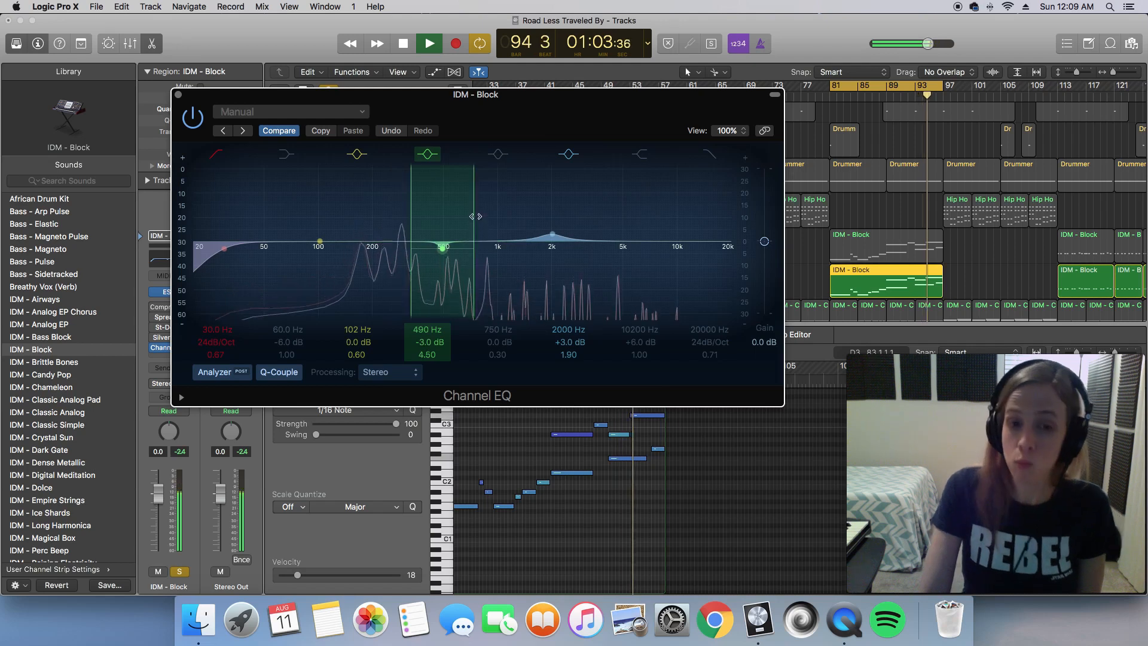
mouse_move(474, 217)
mouse_down()
mouse_move(515, 216)
mouse_move(493, 217)
mouse_up()
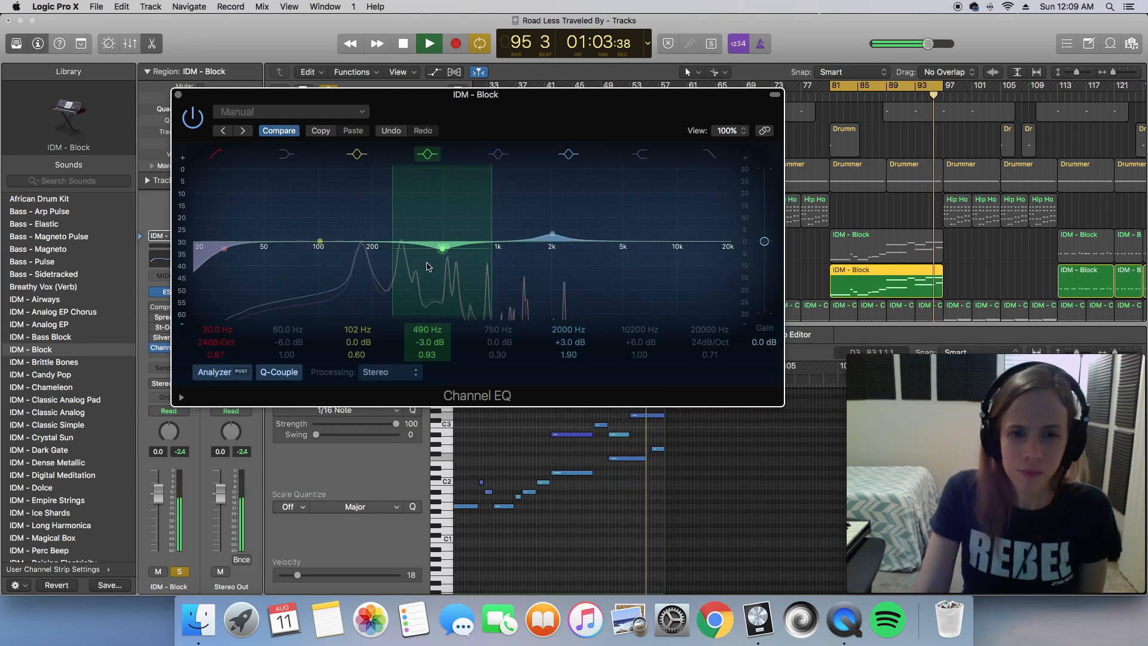
drag(443, 249, 443, 251)
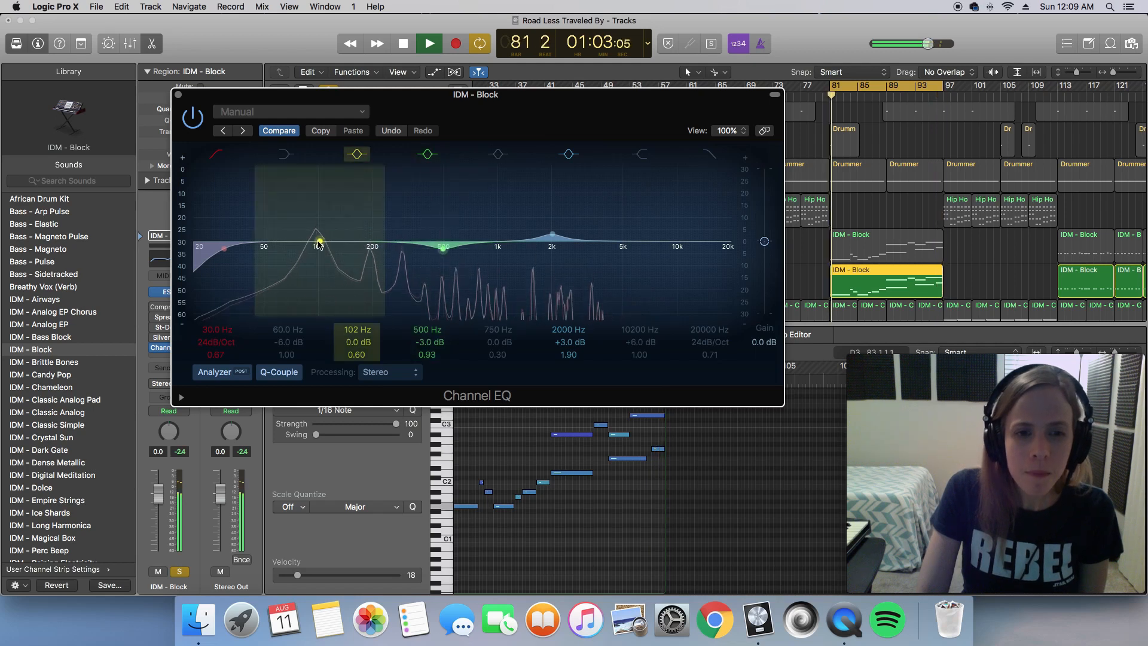
Try a -5.0 dB cut at 100 Hz with the EQ's 102 Hz band and stop playback.
drag(319, 242, 318, 273)
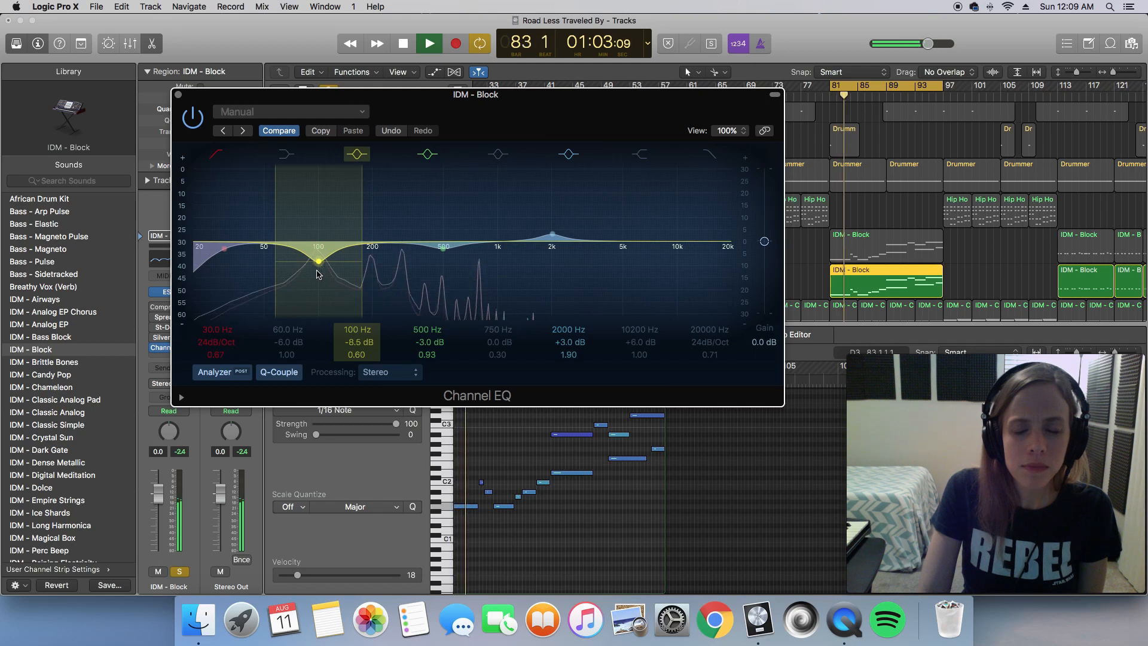
drag(317, 274, 318, 277)
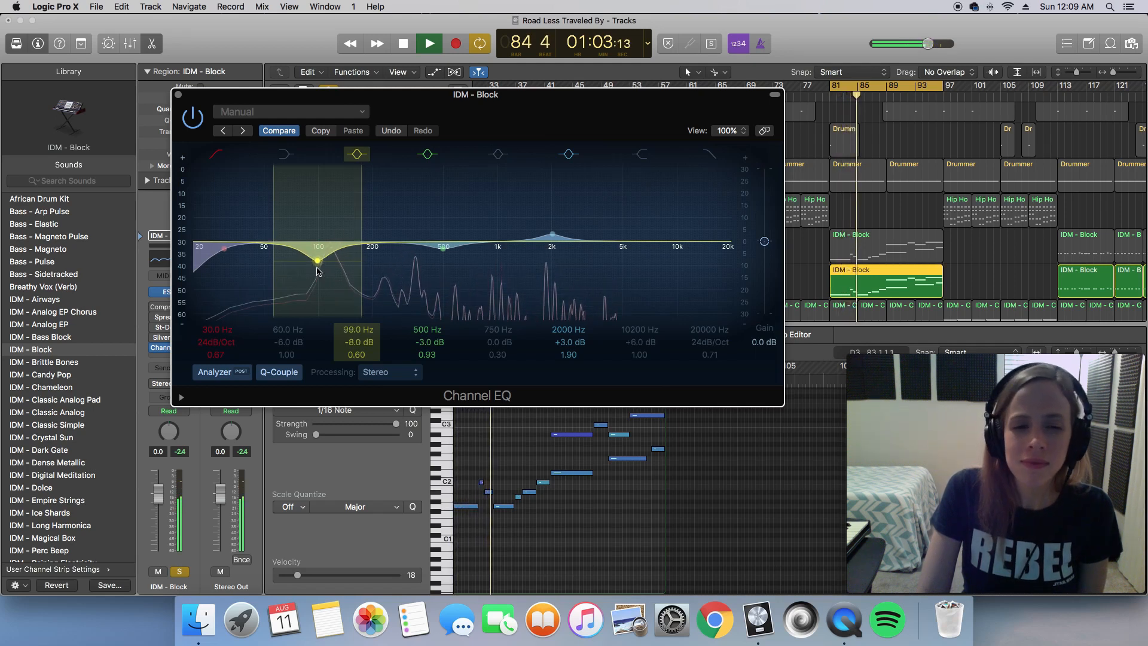
drag(318, 278, 318, 263)
key(space)
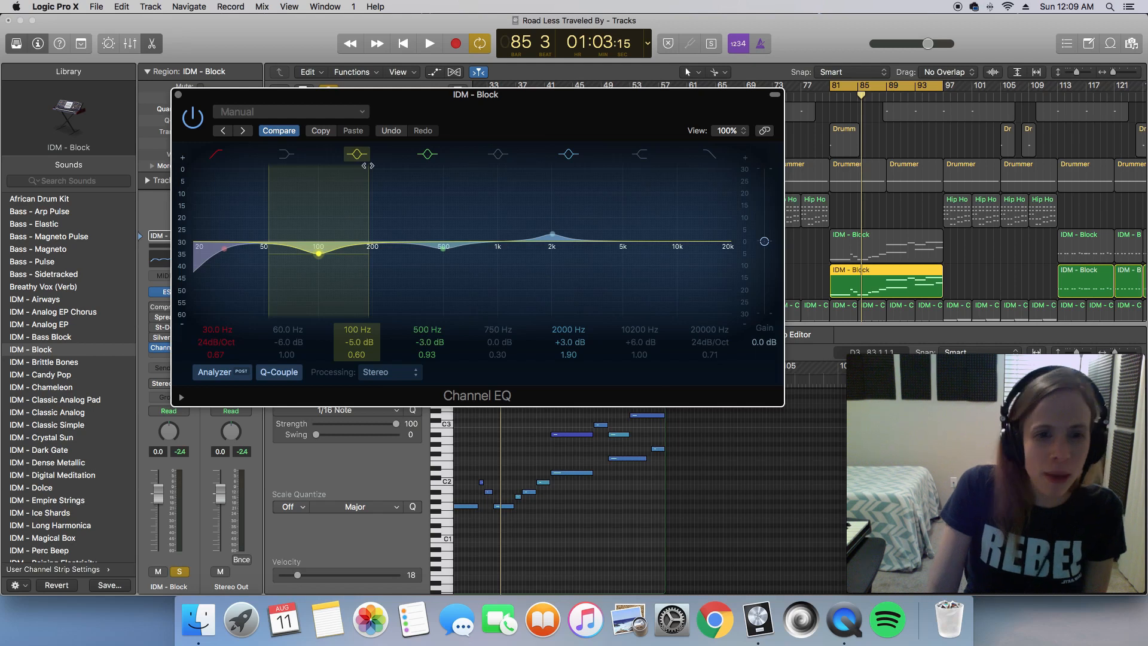
Set a +2.0 dB EQ boost at 200 Hz with Q 1.90, enable the -6.0 dB low shelf at 90 Hz, and close the EQ.
drag(320, 256, 413, 216)
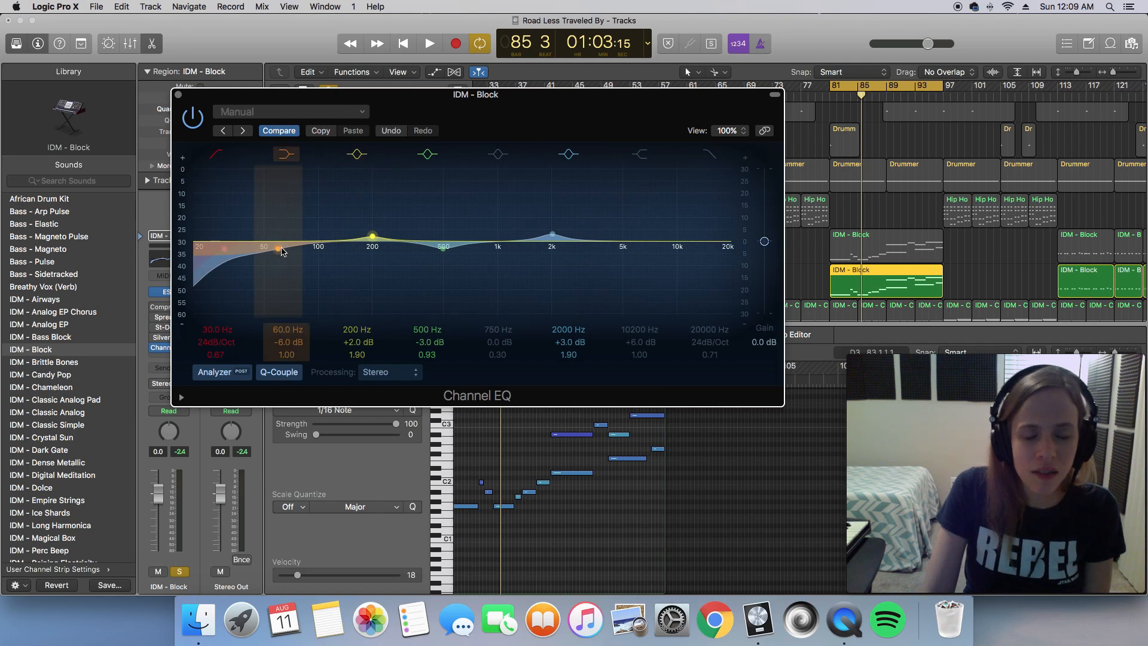
key(space)
drag(282, 251, 316, 251)
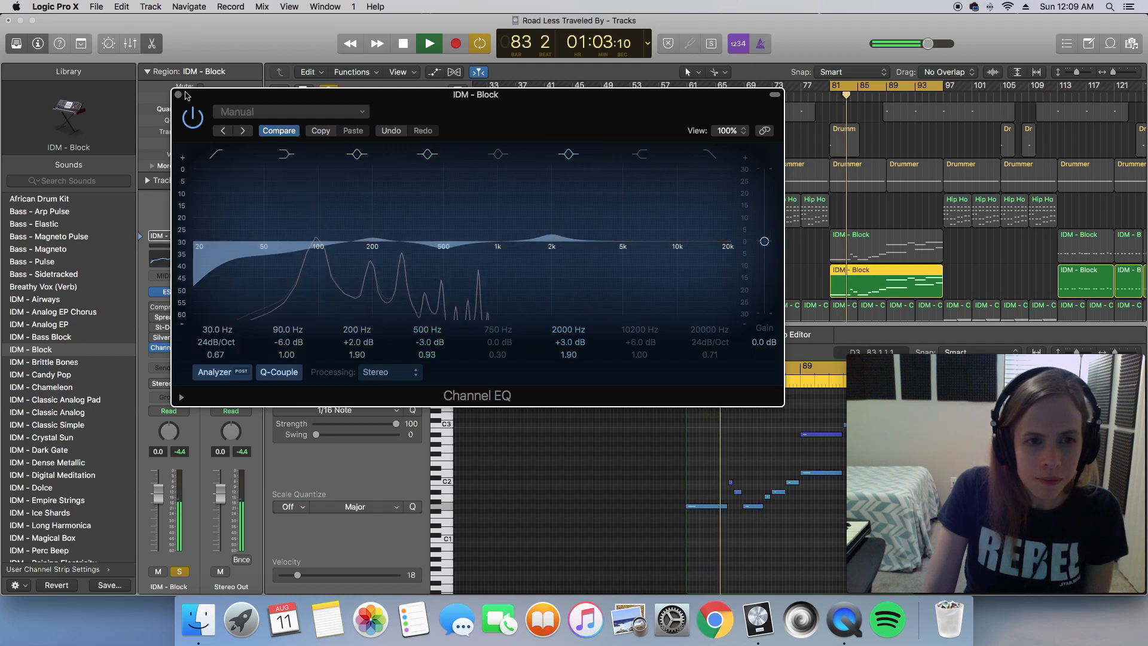
click(179, 94)
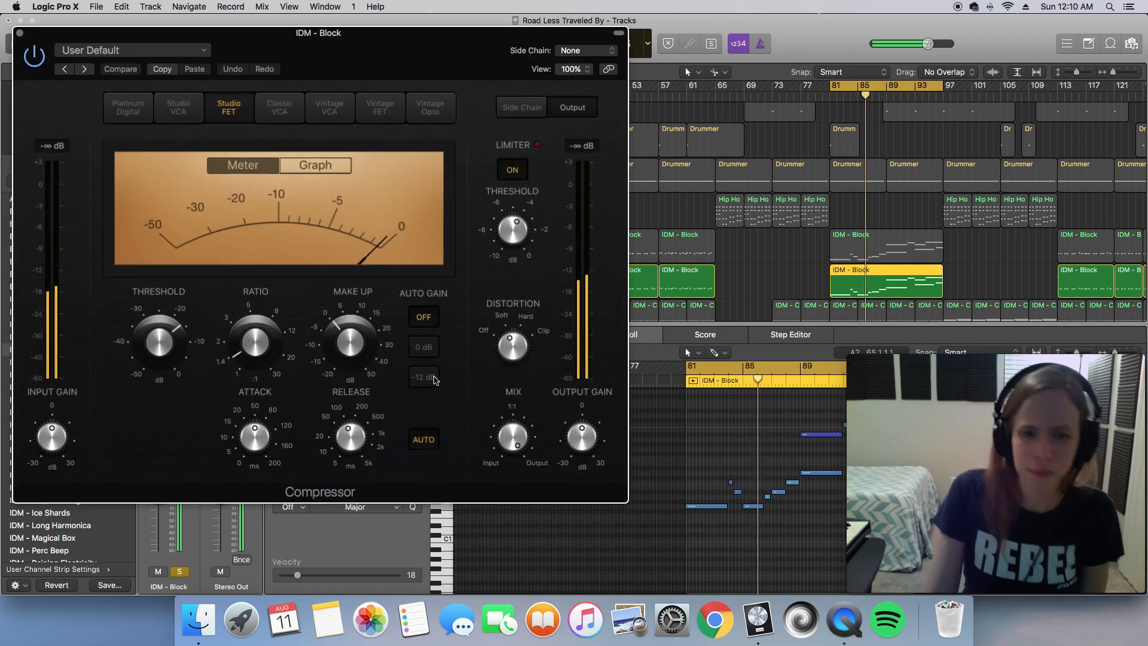
In the track's Compressor, raise the ratio to 2.8:1, show the gain reduction graph, and adjust the threshold.
drag(256, 352, 256, 342)
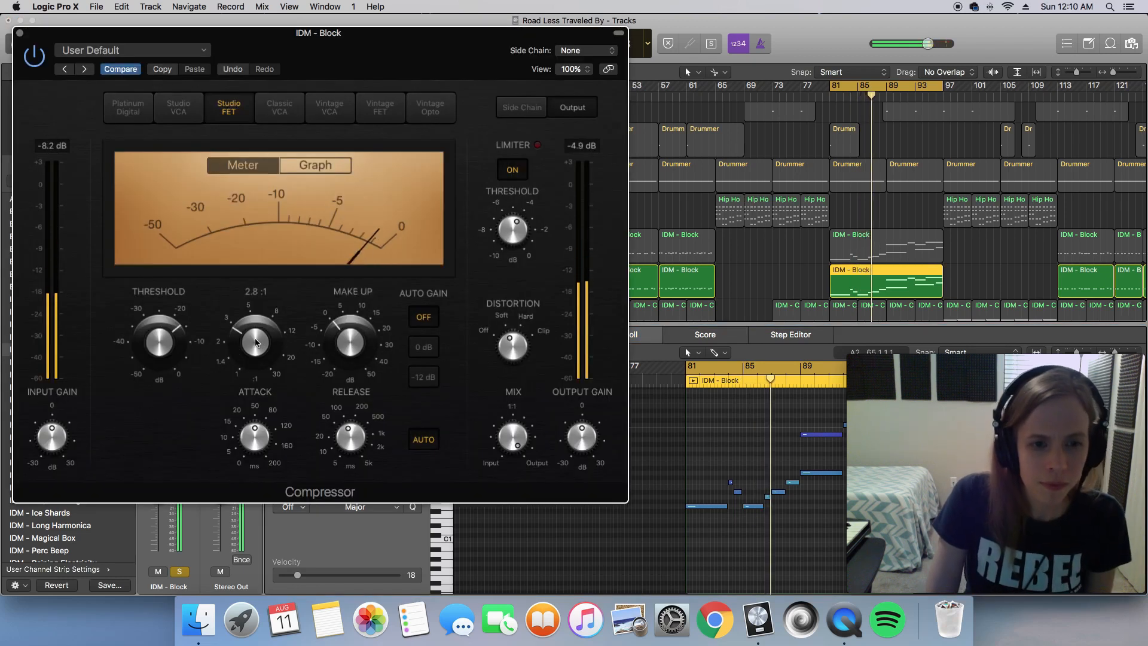
click(315, 165)
drag(358, 59, 489, 102)
drag(294, 387, 294, 375)
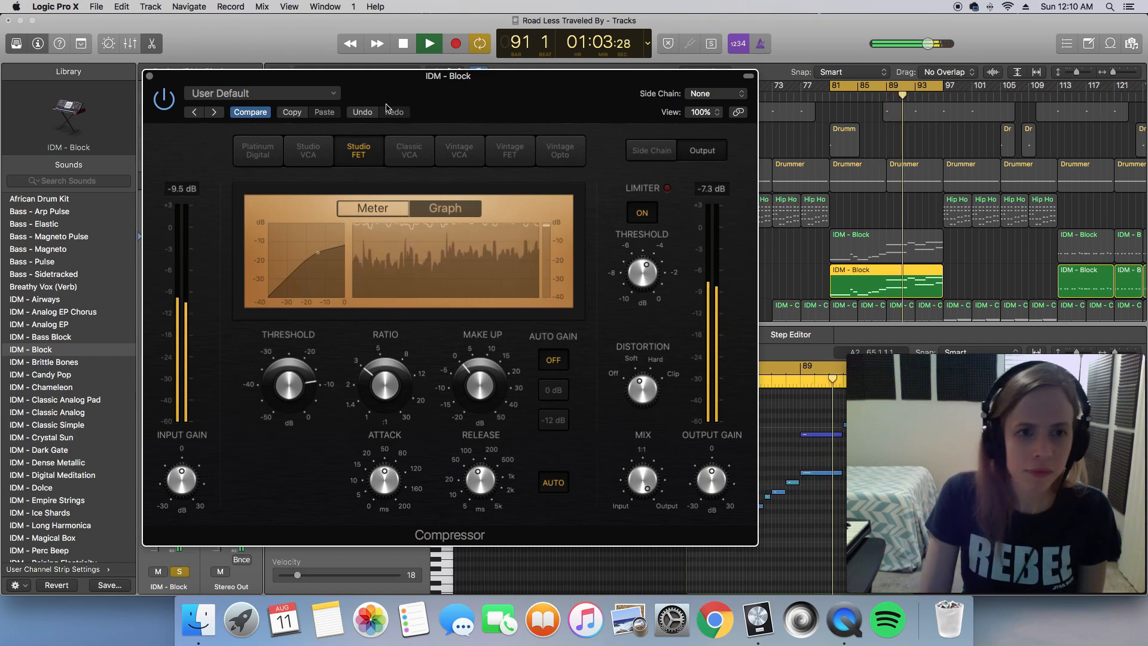
Lower the ES2 synth's volume to -3.0 dB and close its window.
key(i)
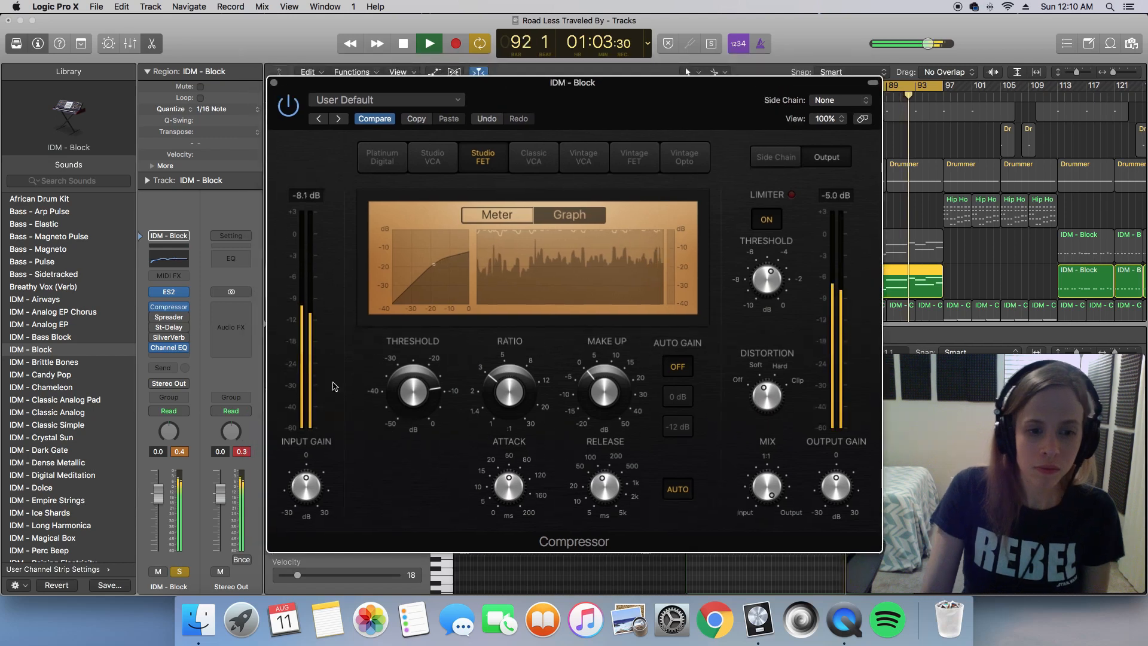
click(170, 292)
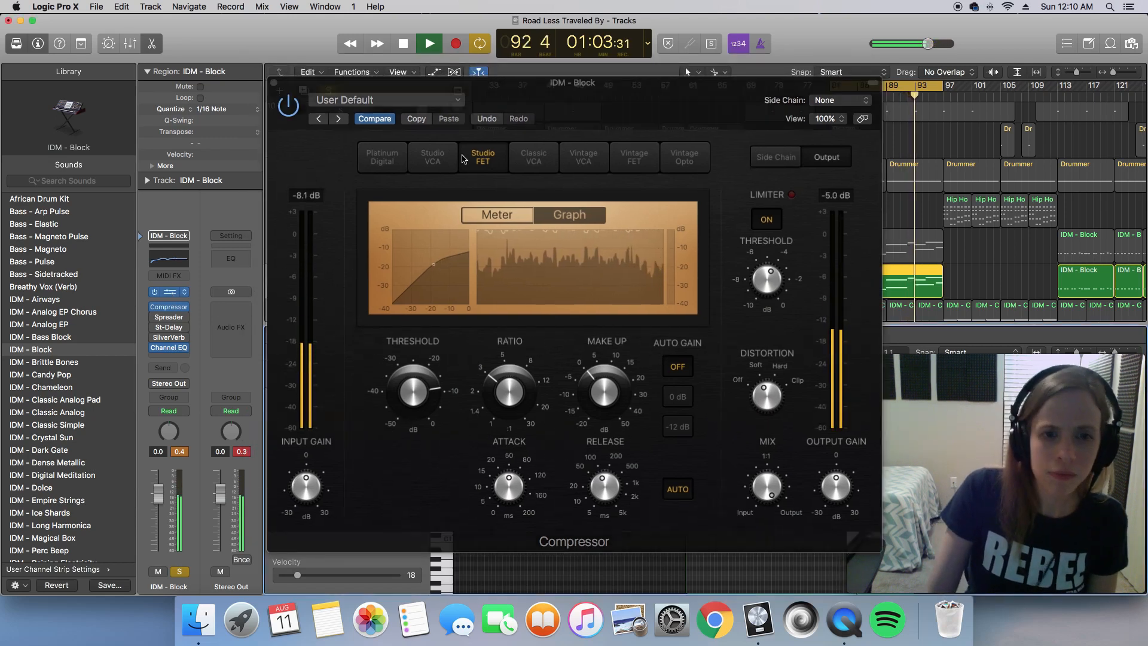
drag(631, 190, 627, 202)
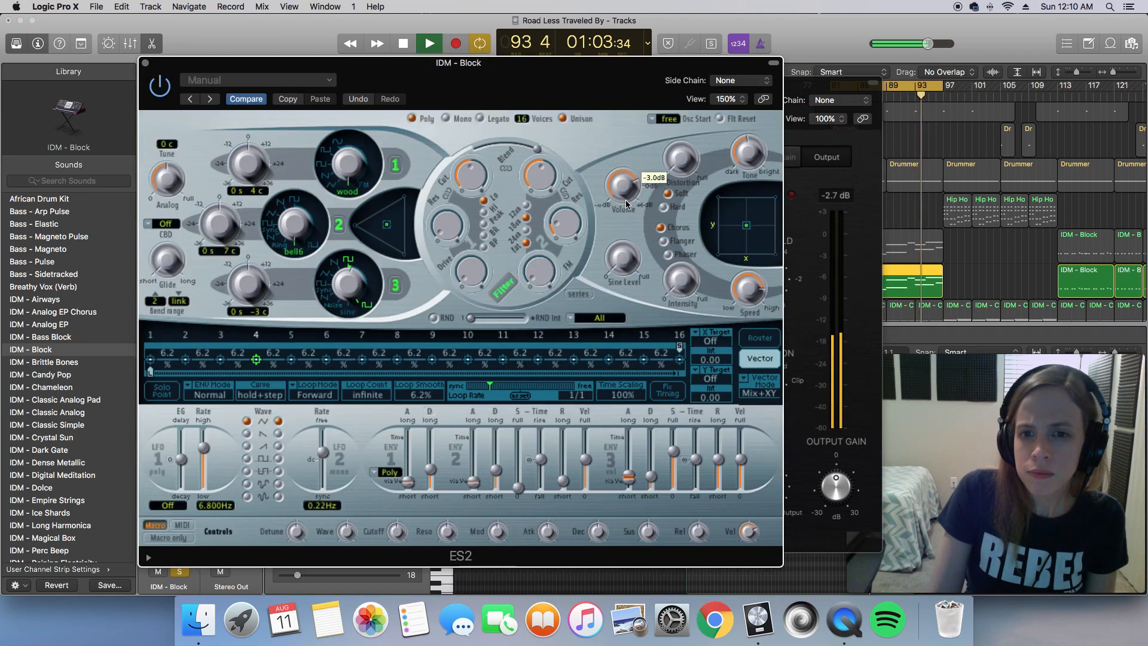
key(super+w)
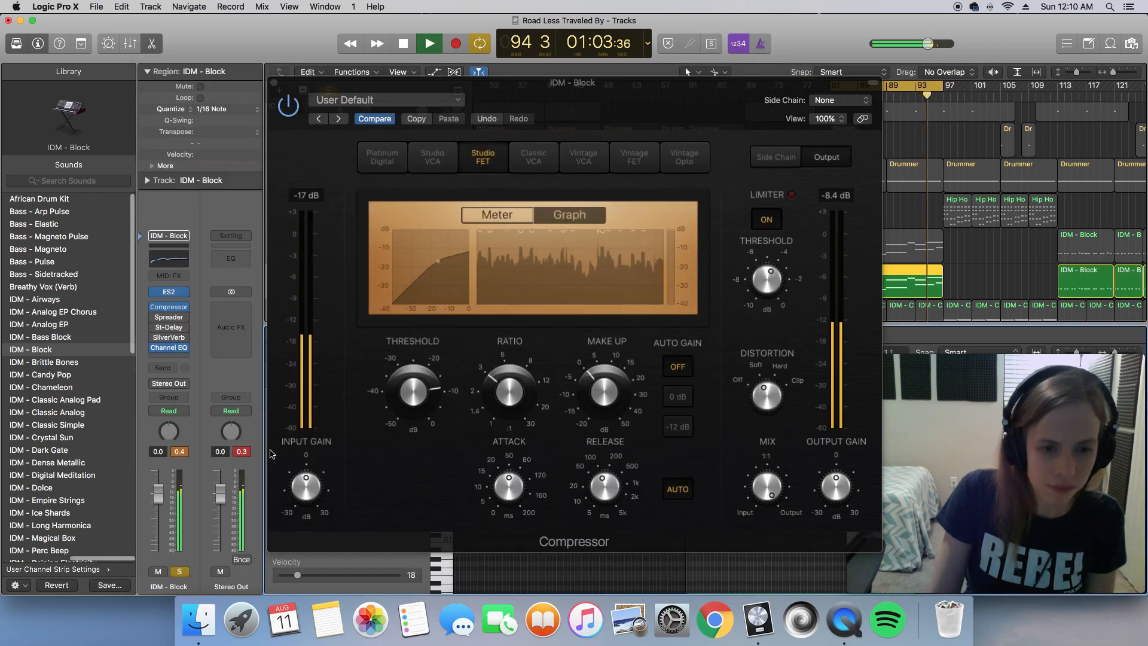
Reduce the Compressor's make-up gain to -2.5 dB, lower its threshold slightly, and close it.
click(616, 409)
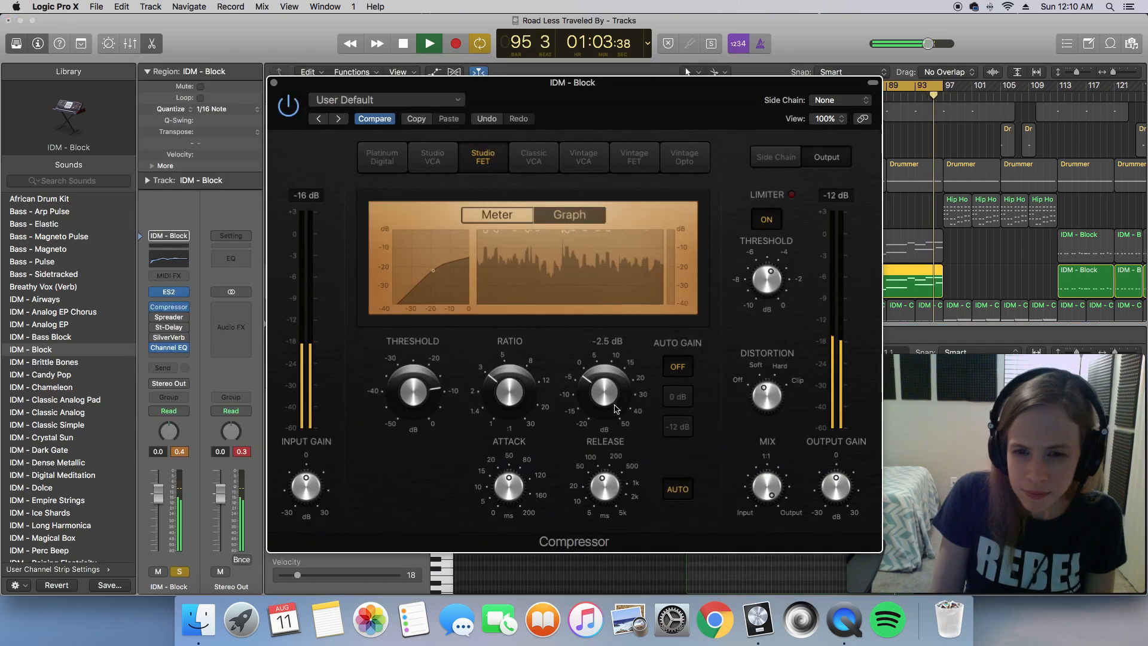
drag(418, 395, 424, 417)
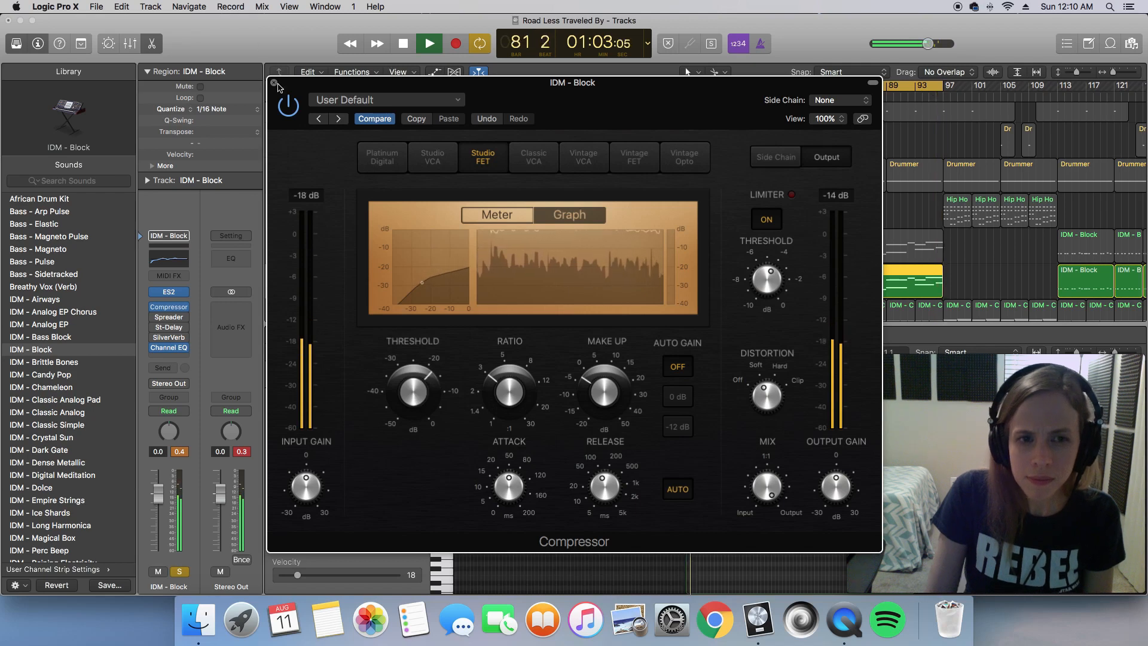
drag(278, 88, 147, 74)
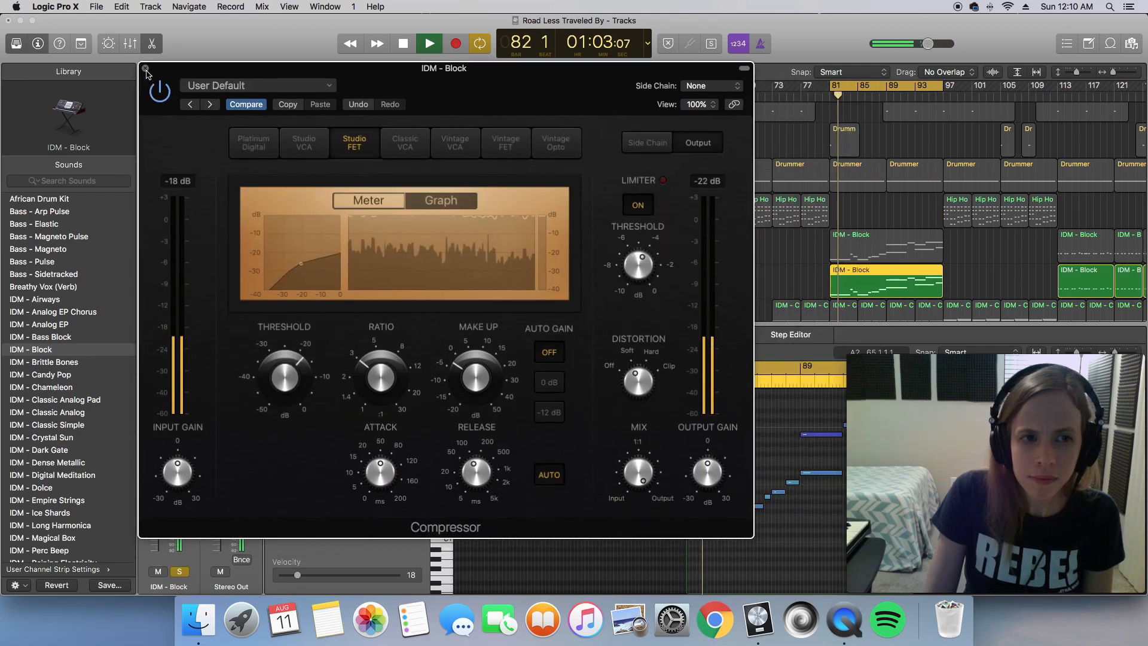
click(146, 70)
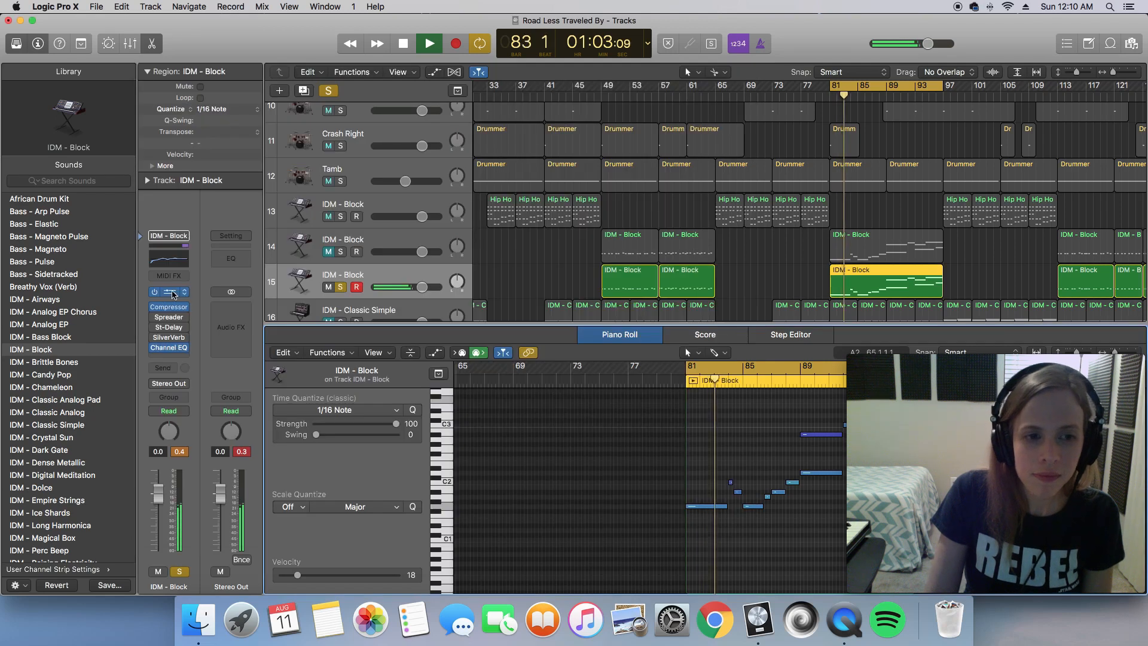
Check the ES2's chorus and second filter cutoff settings while the melody plays, and close the synth.
click(171, 293)
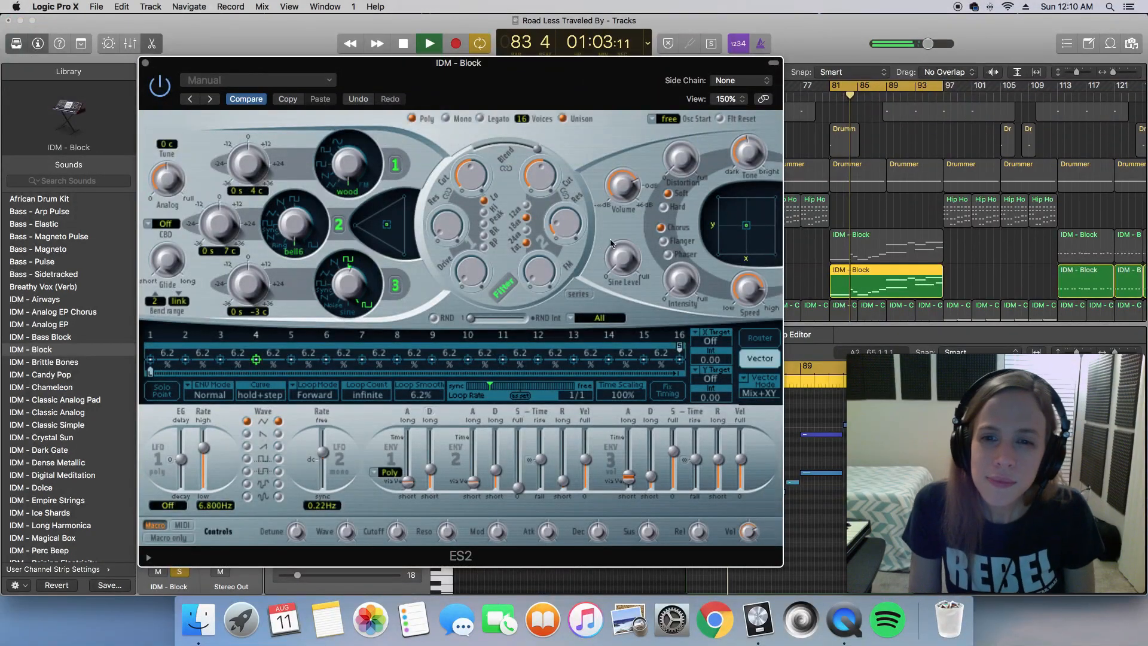
click(661, 228)
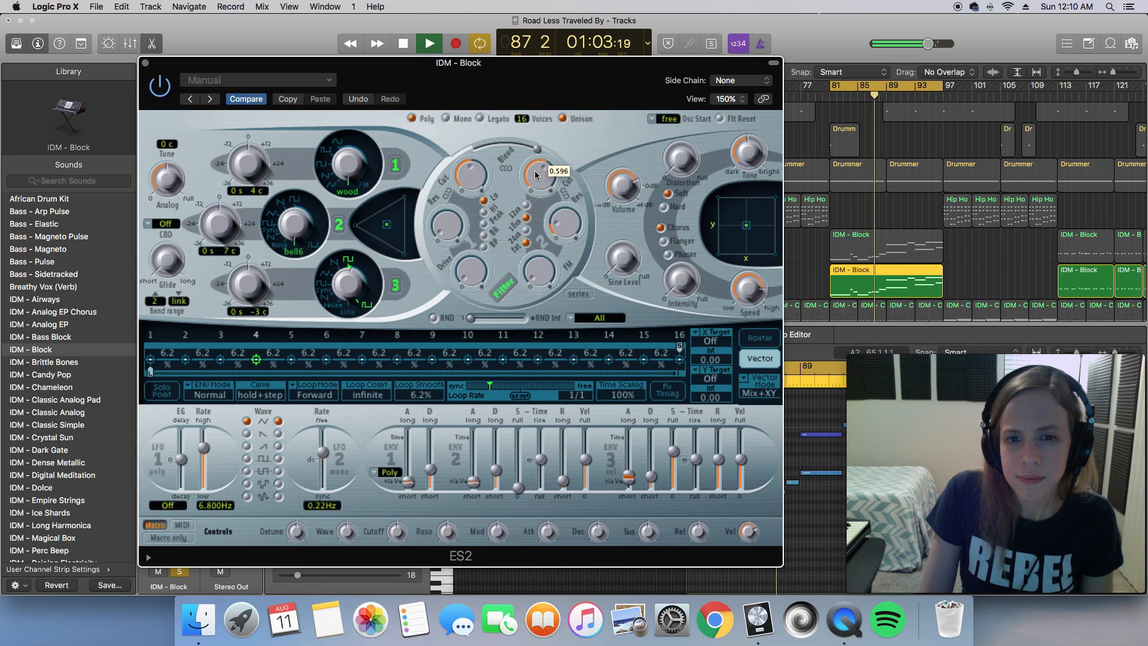
scroll(535, 174, up, 3)
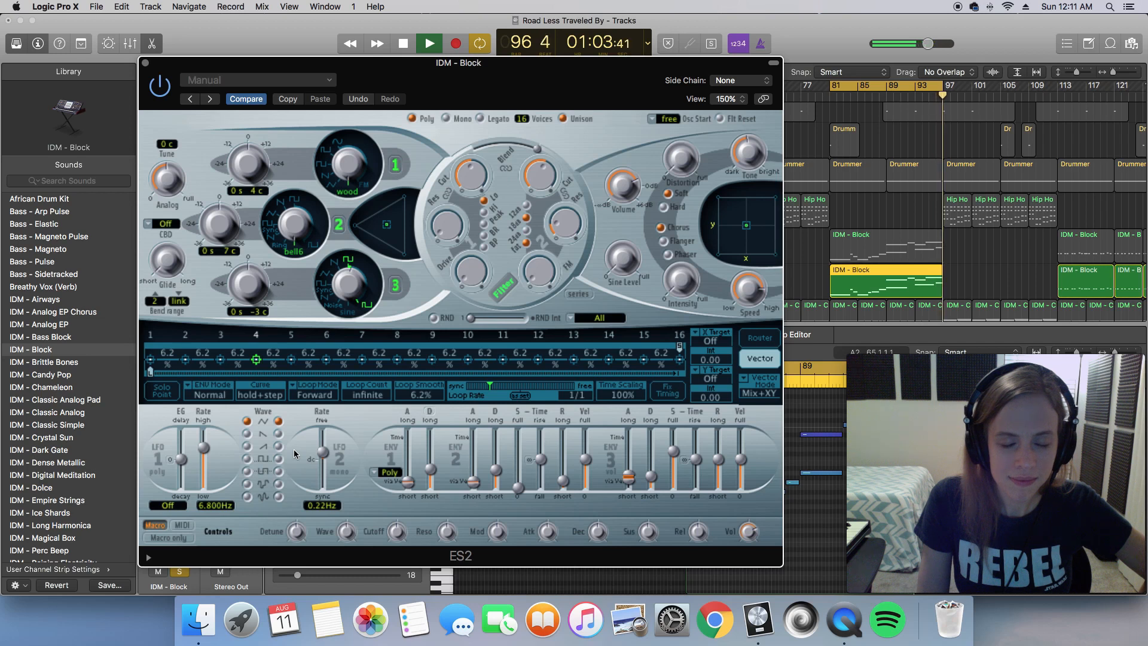
click(146, 63)
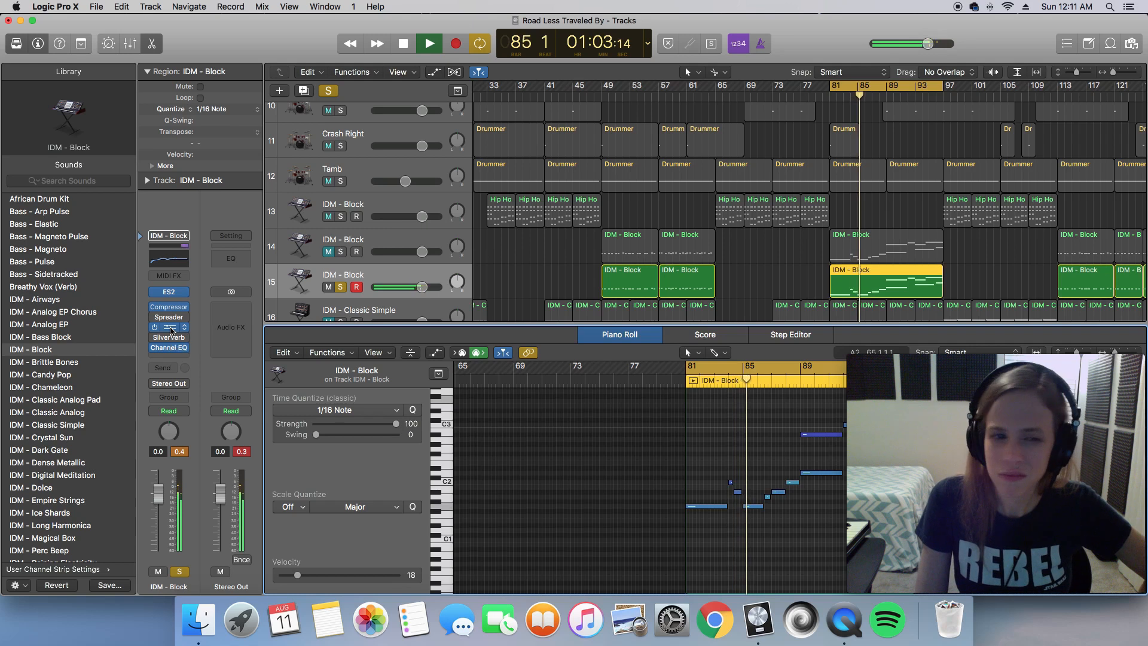
In the track's Stereo Delay, set both low cuts to 260 Hz and the high cuts to 10000 Hz on the left and 12600 Hz on the right.
click(171, 328)
mouse_move(439, 353)
mouse_down()
mouse_move(398, 346)
mouse_move(438, 352)
mouse_up()
drag(347, 33, 524, 70)
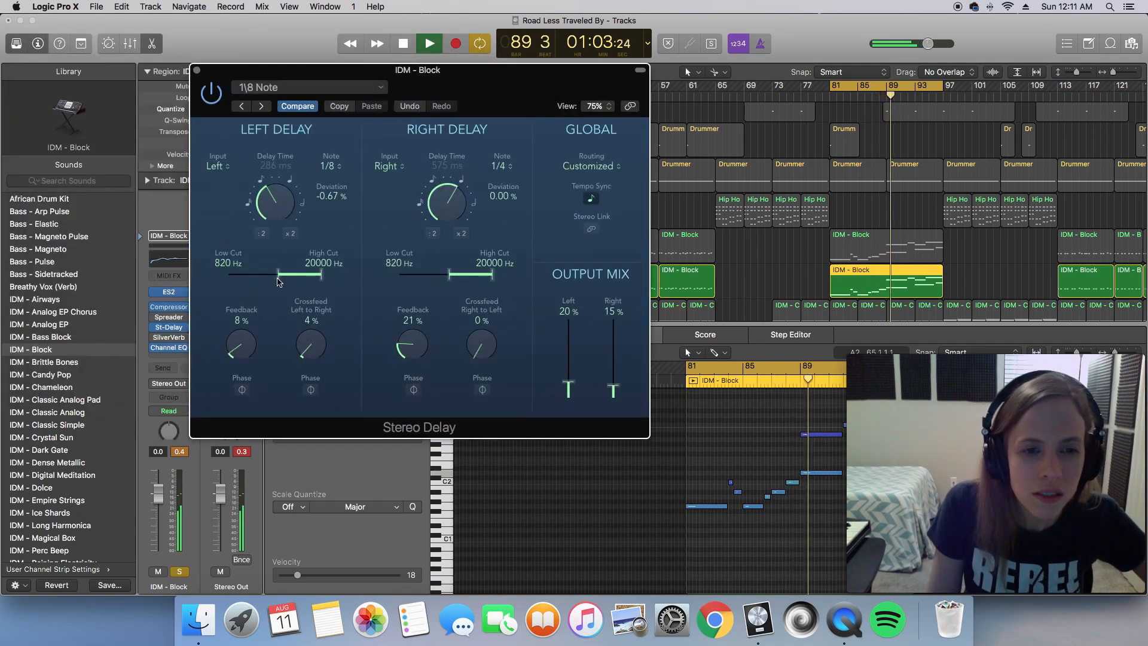
drag(277, 281, 316, 281)
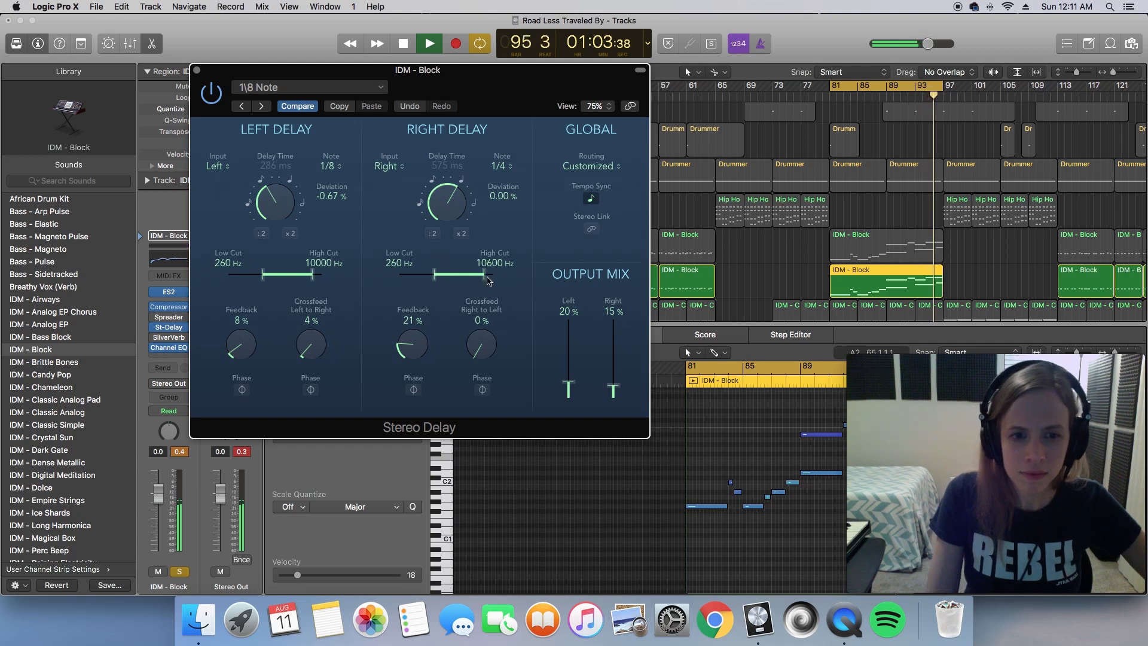
drag(485, 277, 486, 277)
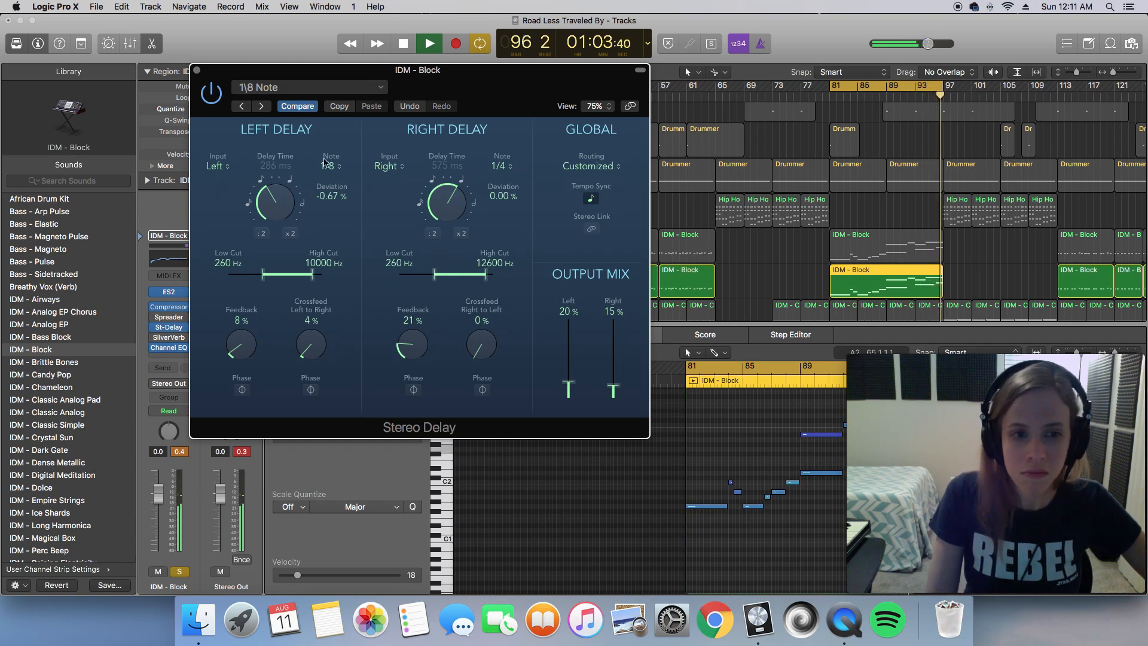
click(196, 71)
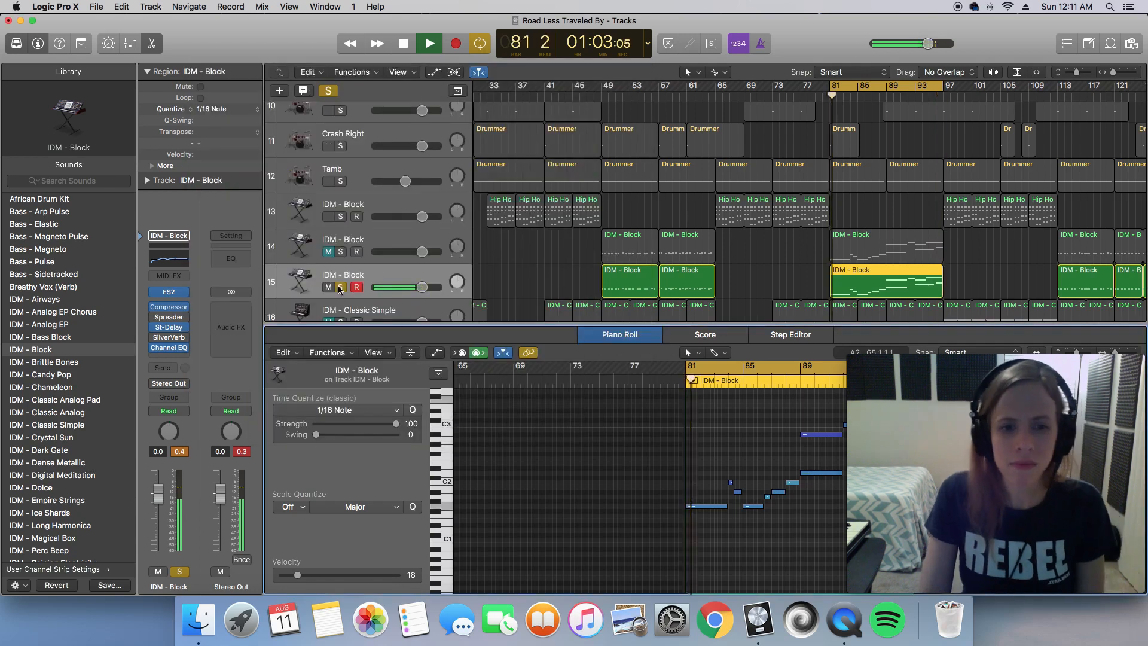
Listen to the softened melody in the full mix, close the ES2 synth, and stop playback.
scroll(628, 263, right, 3)
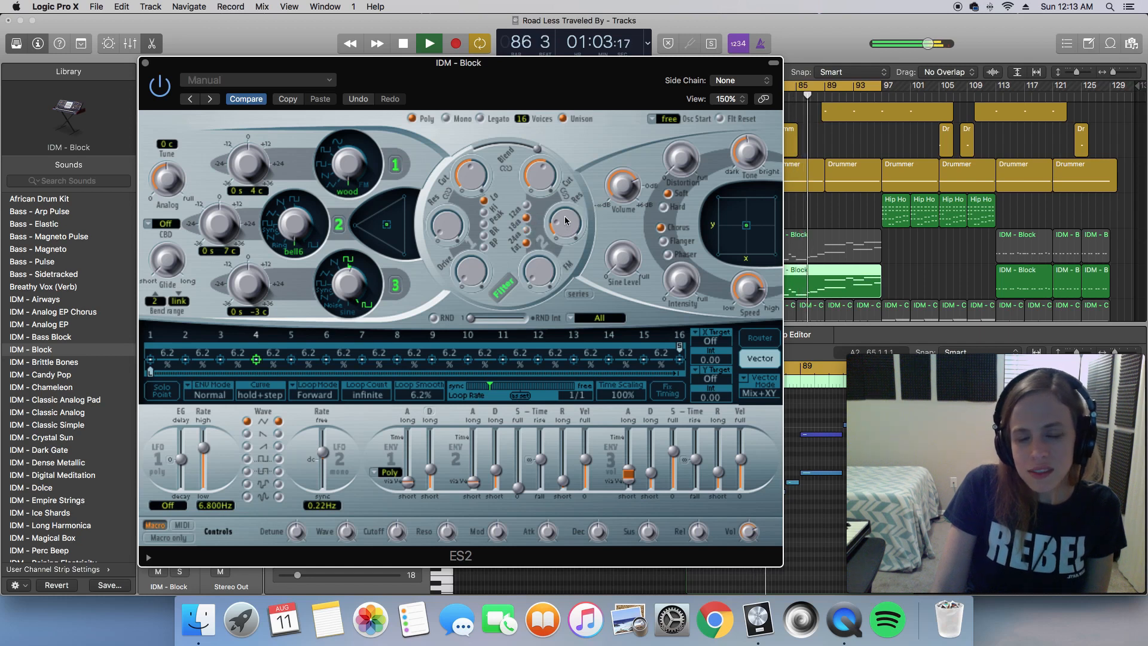
click(145, 63)
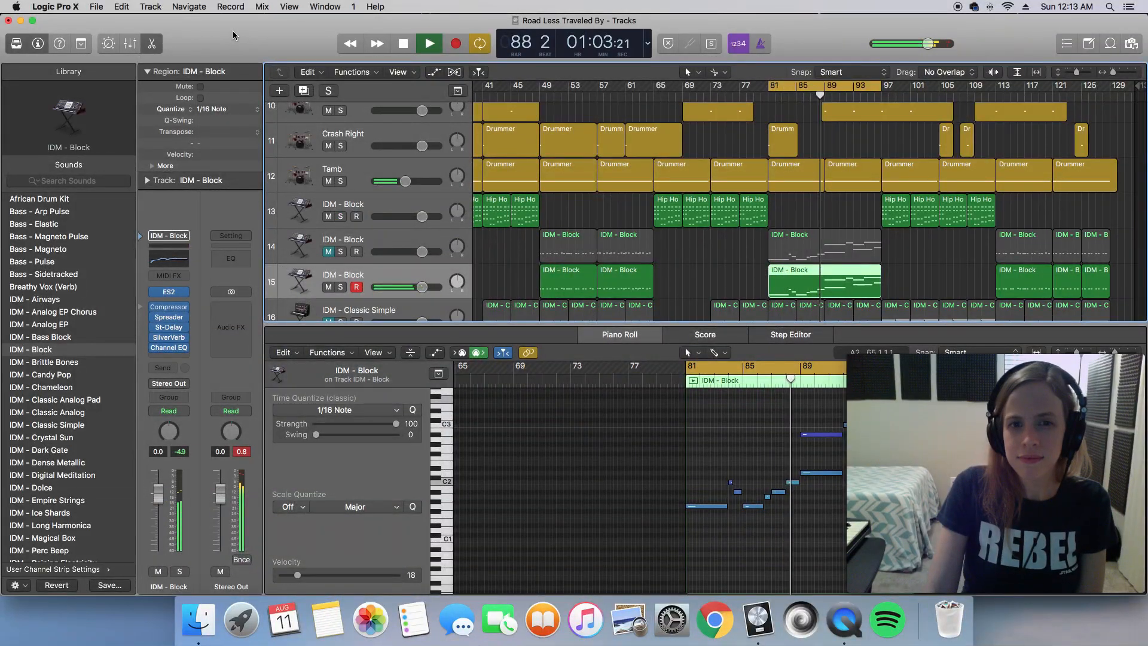
key(space)
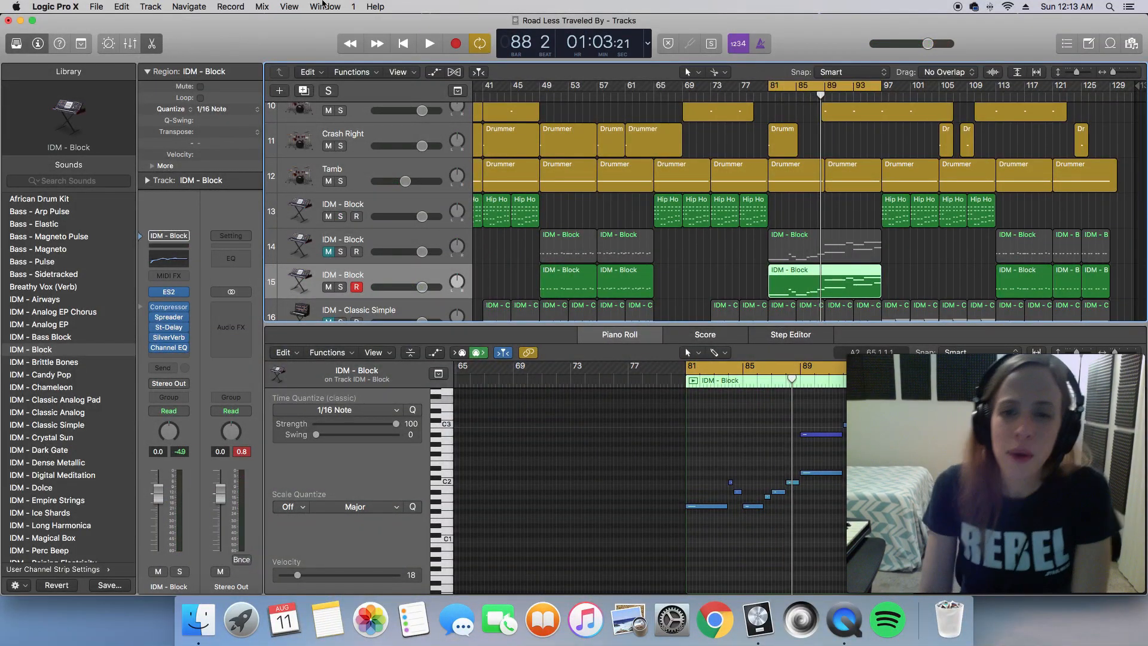
Select the track 15 IDM - Block regions between bars 49 and 65, set the cycle range to them, and play that section.
drag(506, 288, 628, 281)
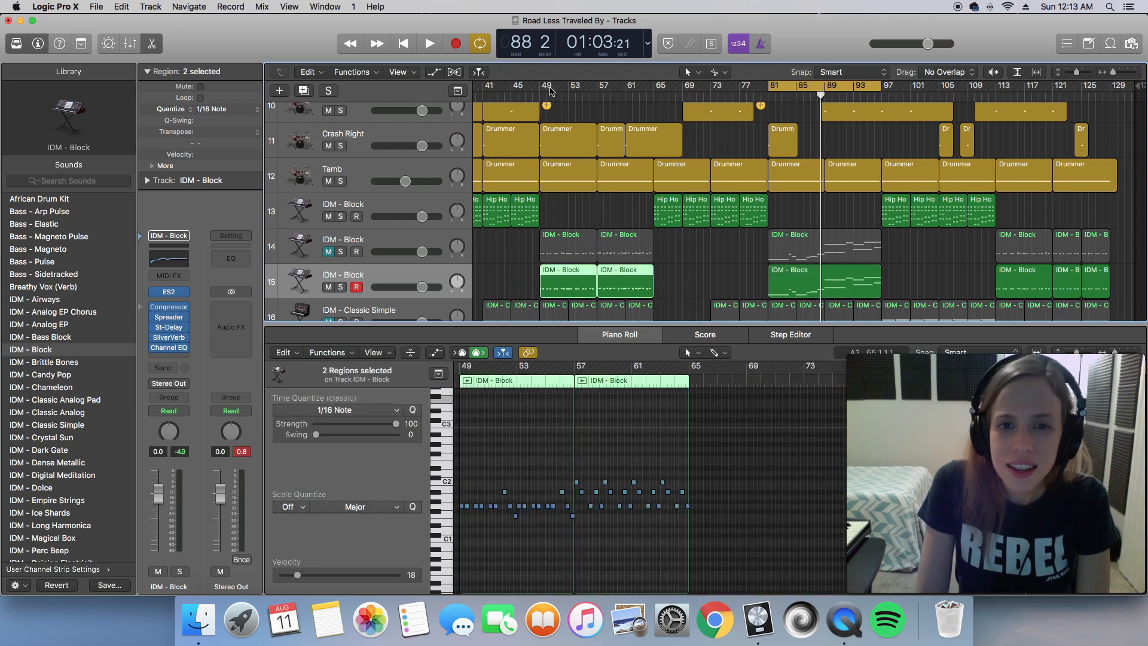
key(space)
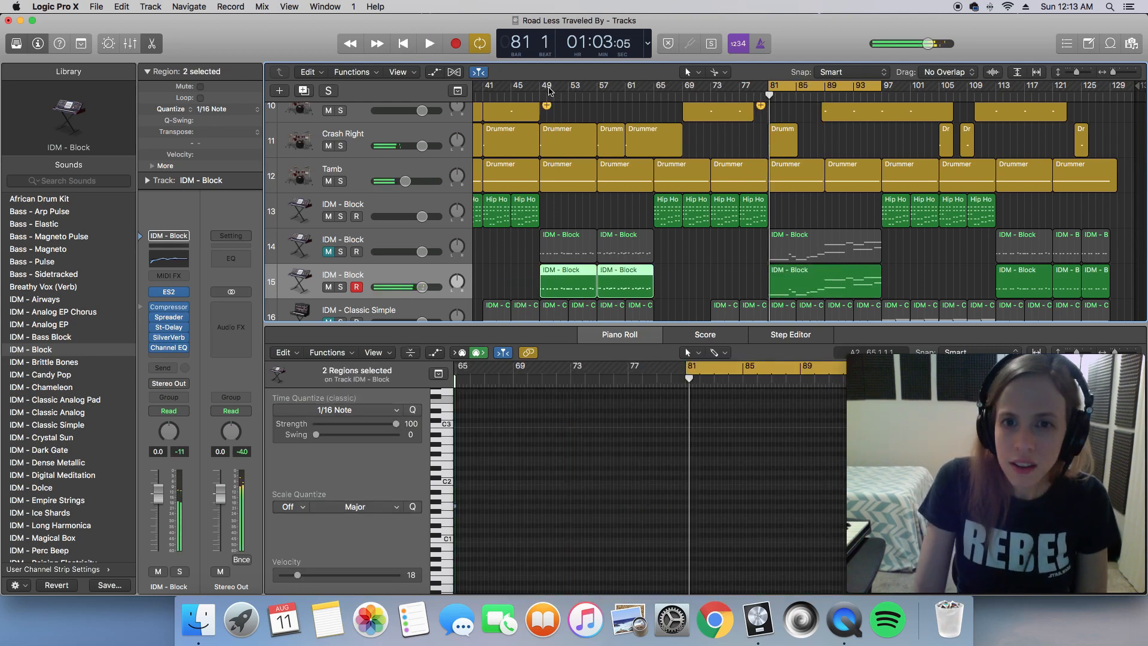
key(cmd+u)
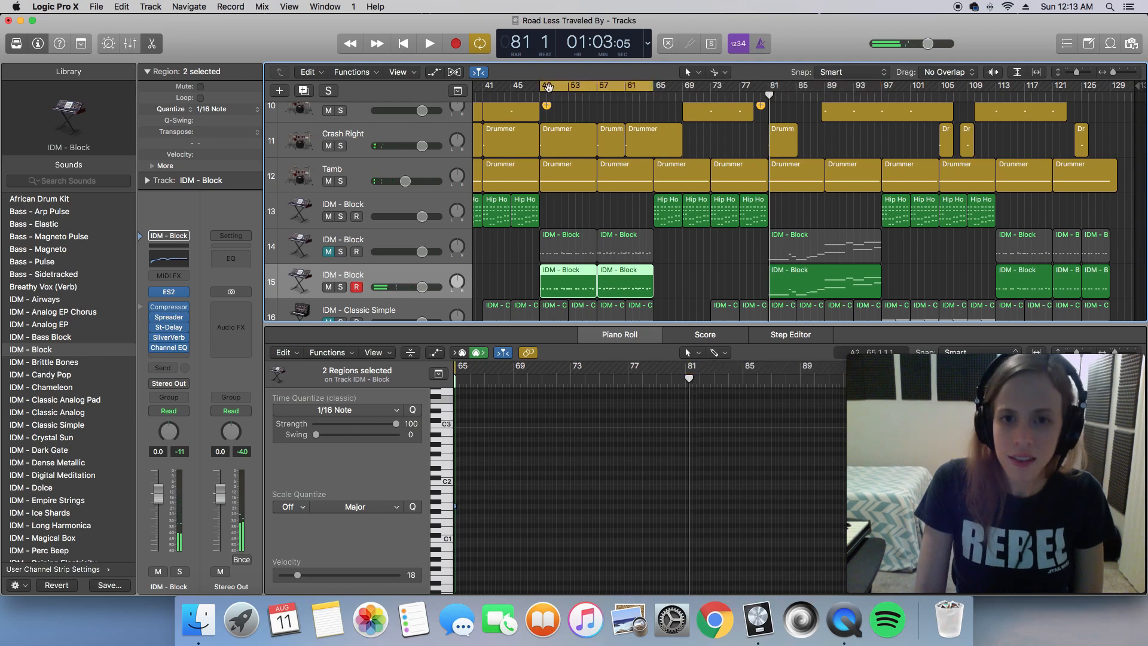
key(space)
scroll(524, 262, down, 1)
scroll(523, 262, down, 3)
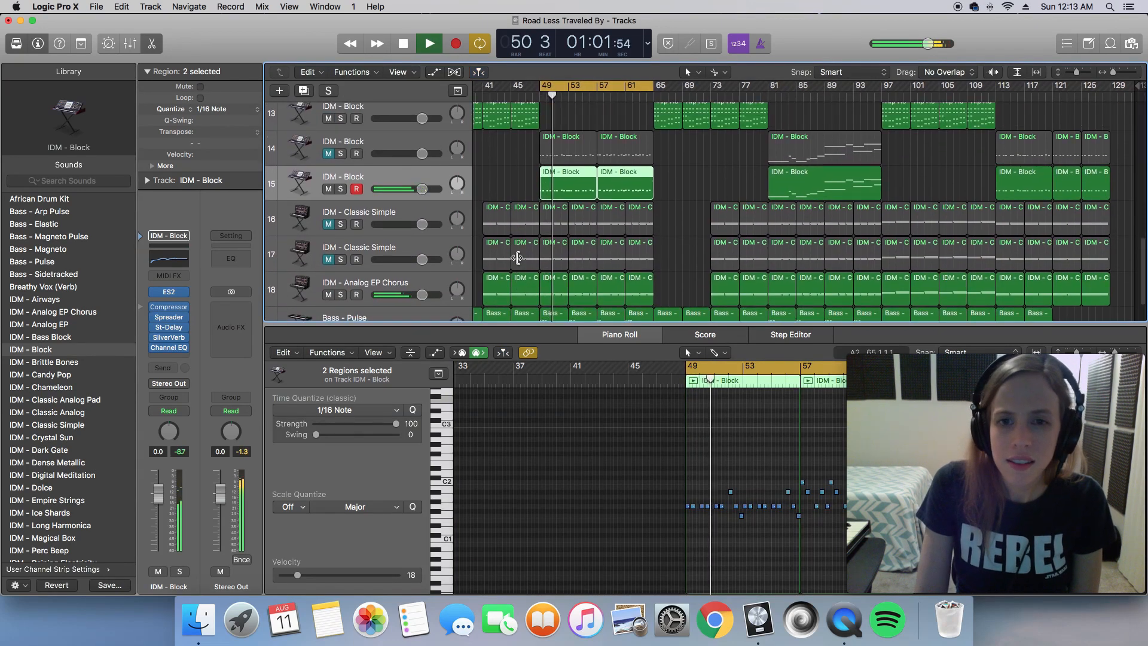
scroll(517, 258, up, 1)
scroll(518, 257, up, 2)
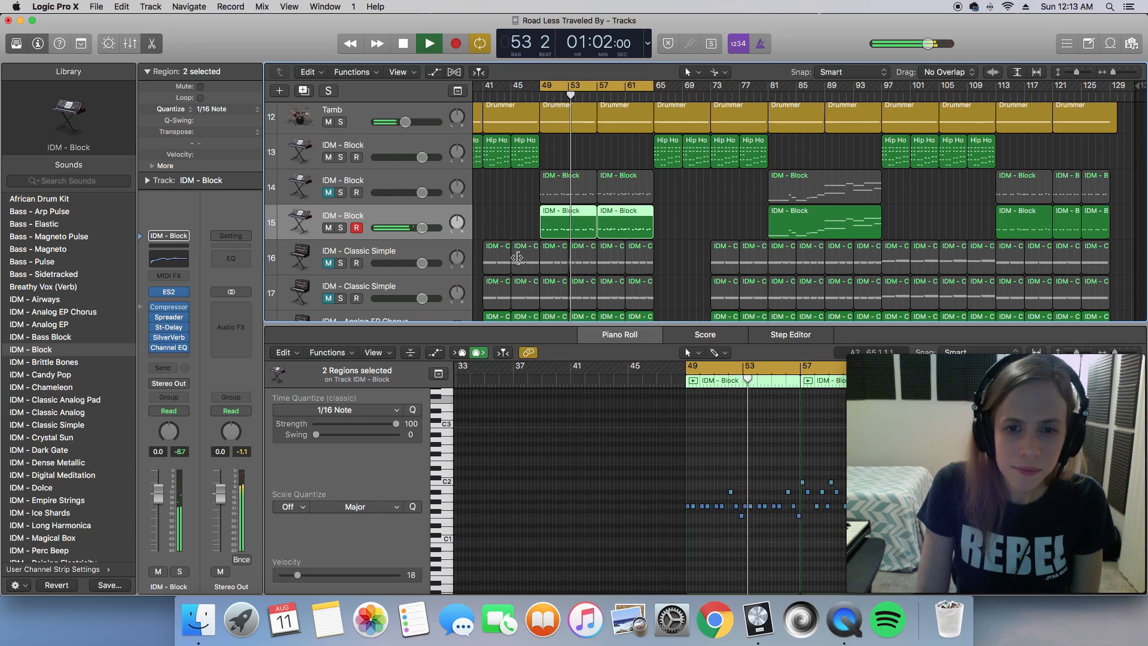
Try a velocity of 1 on all notes in the two selected regions, listen to it, and revert the change.
scroll(535, 419, right, 5)
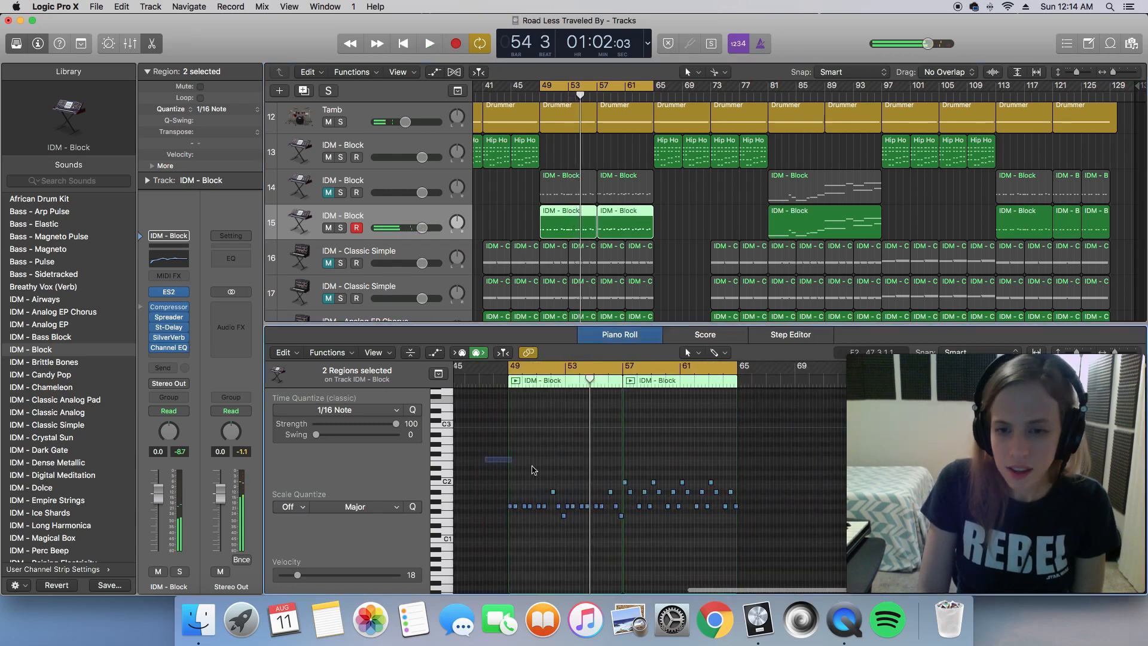
key(super+a)
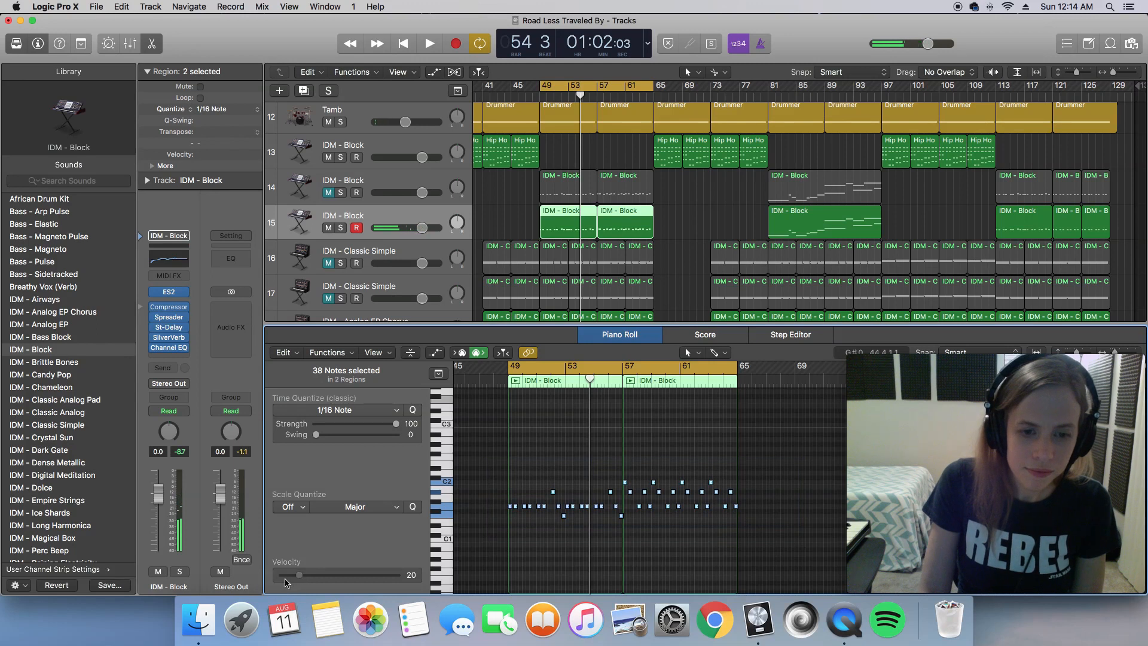
key(space)
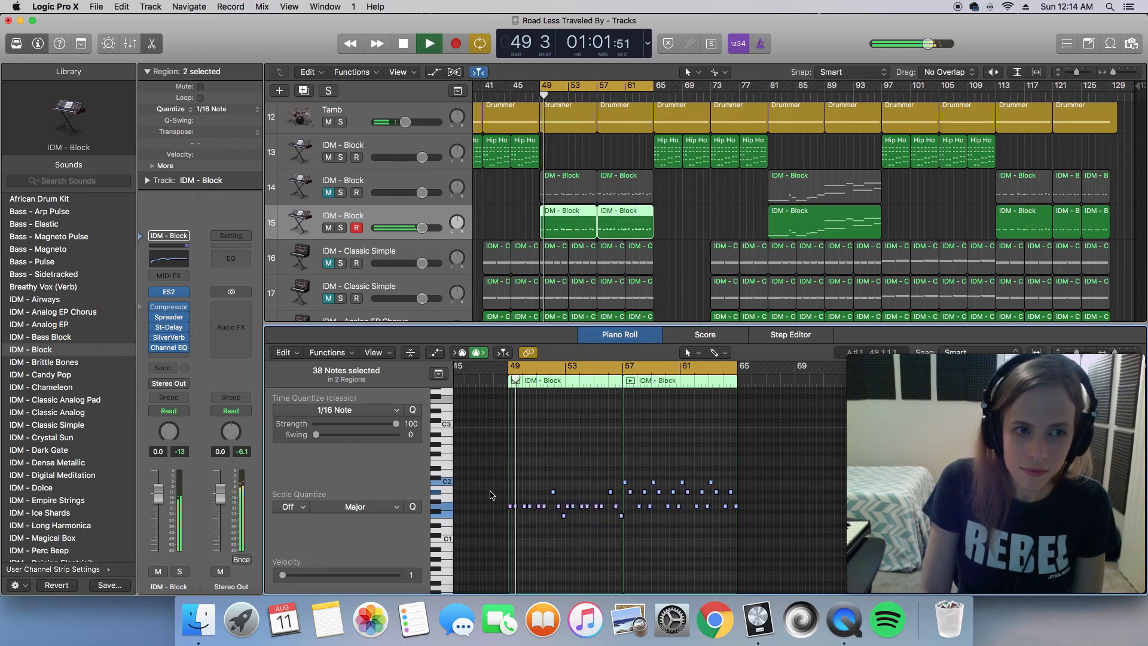
key(space)
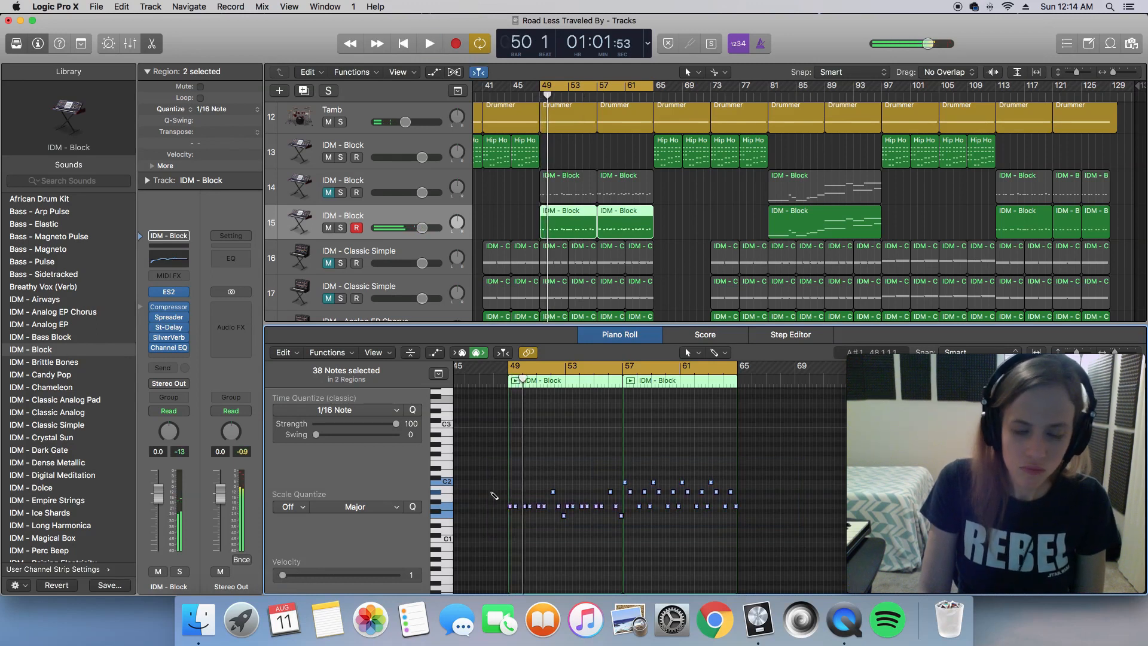
key(space)
click(491, 496)
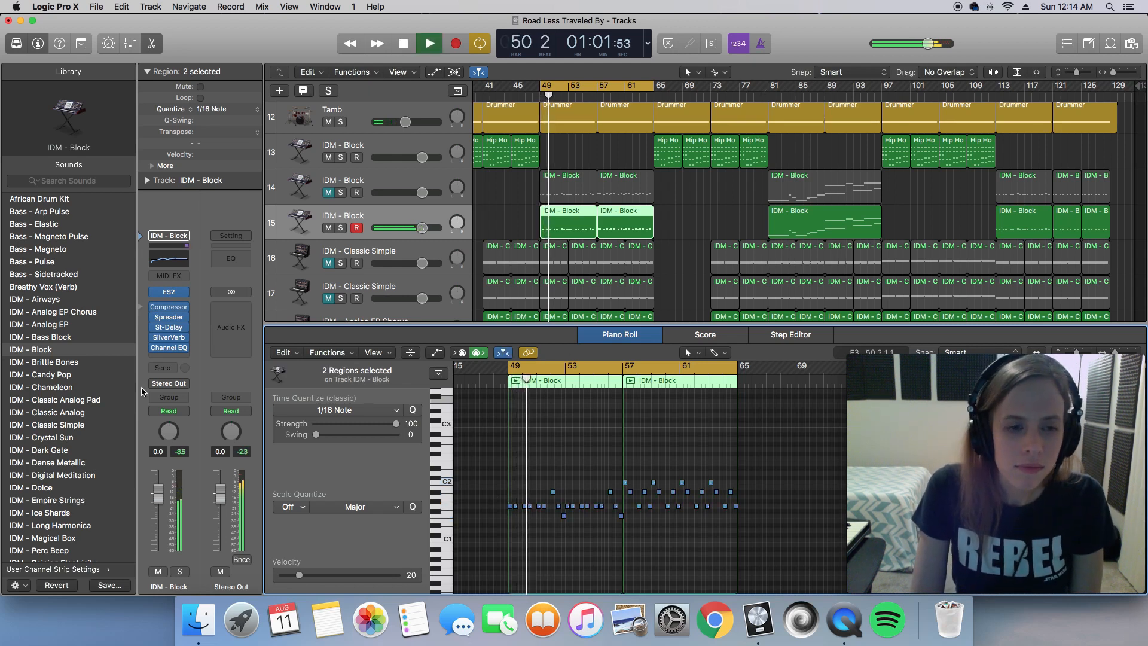
Finish listening to the section, stop playback, and zoom the arrangement out to show the whole song and more tracks.
mouse_move(154, 331)
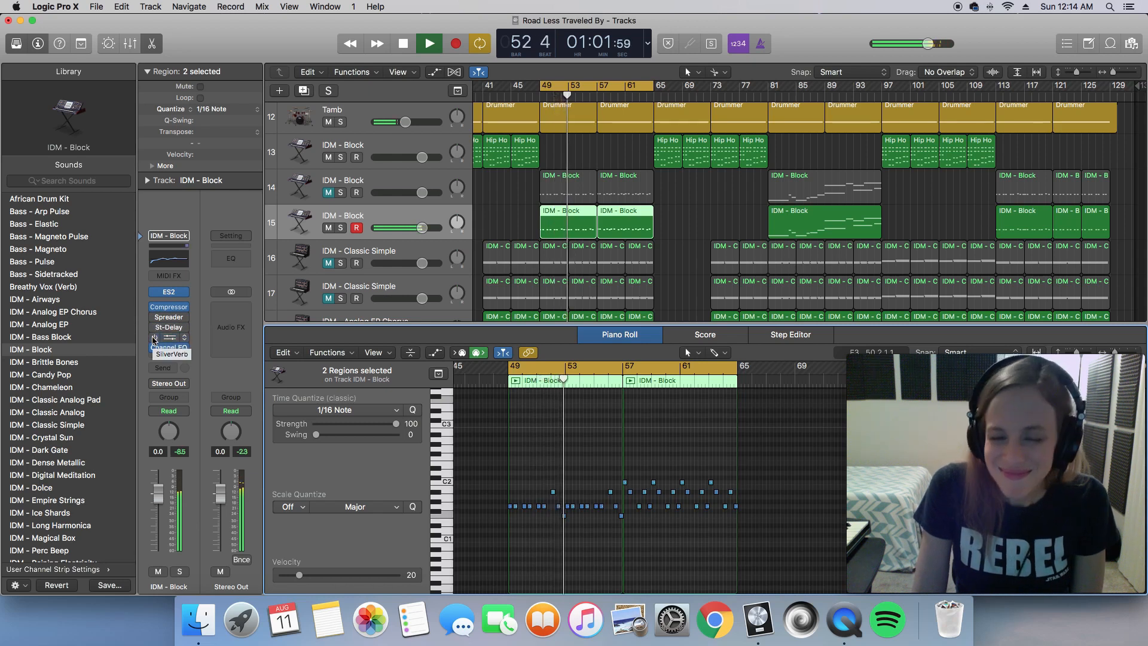
key(space)
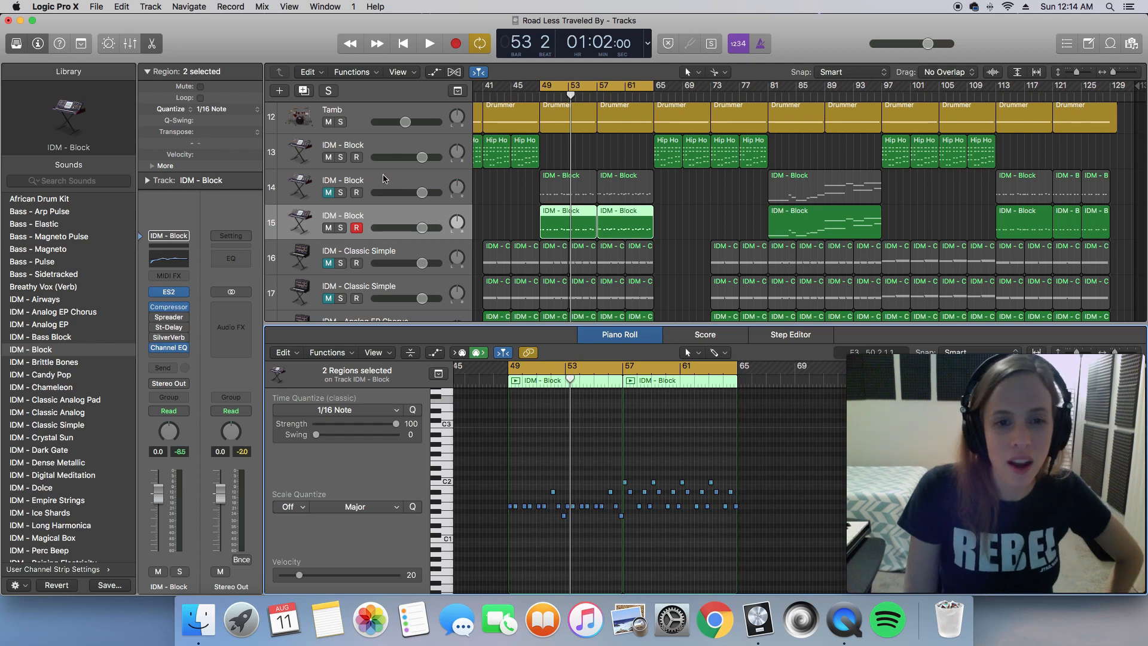
drag(1078, 72, 1074, 77)
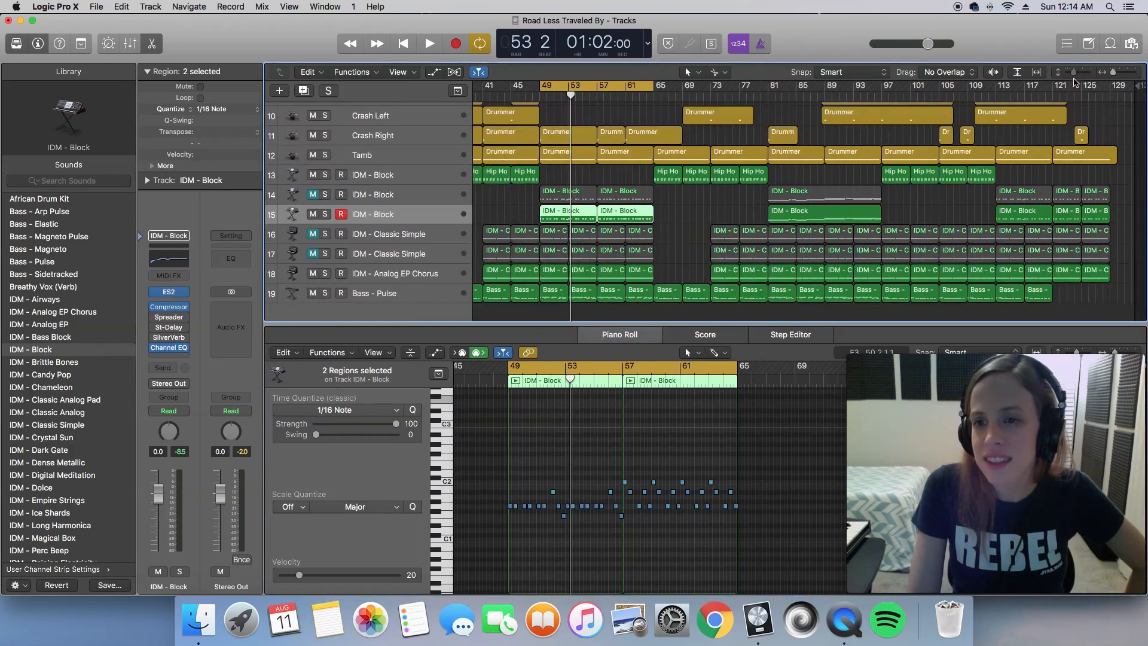
click(1103, 73)
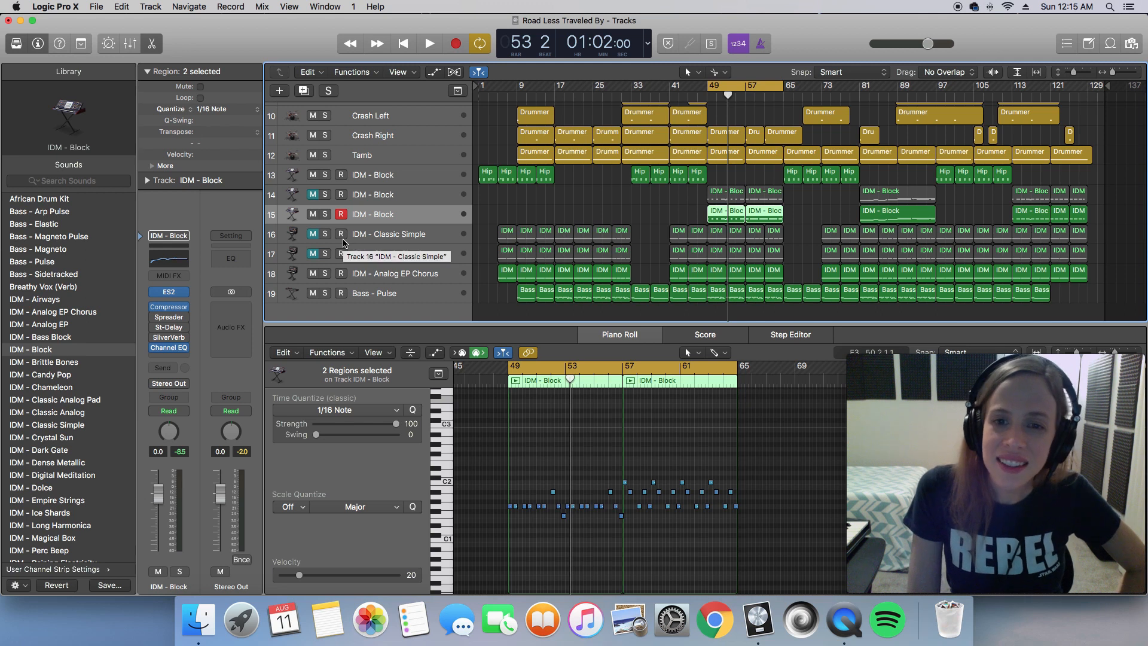
scroll(344, 242, up, 2)
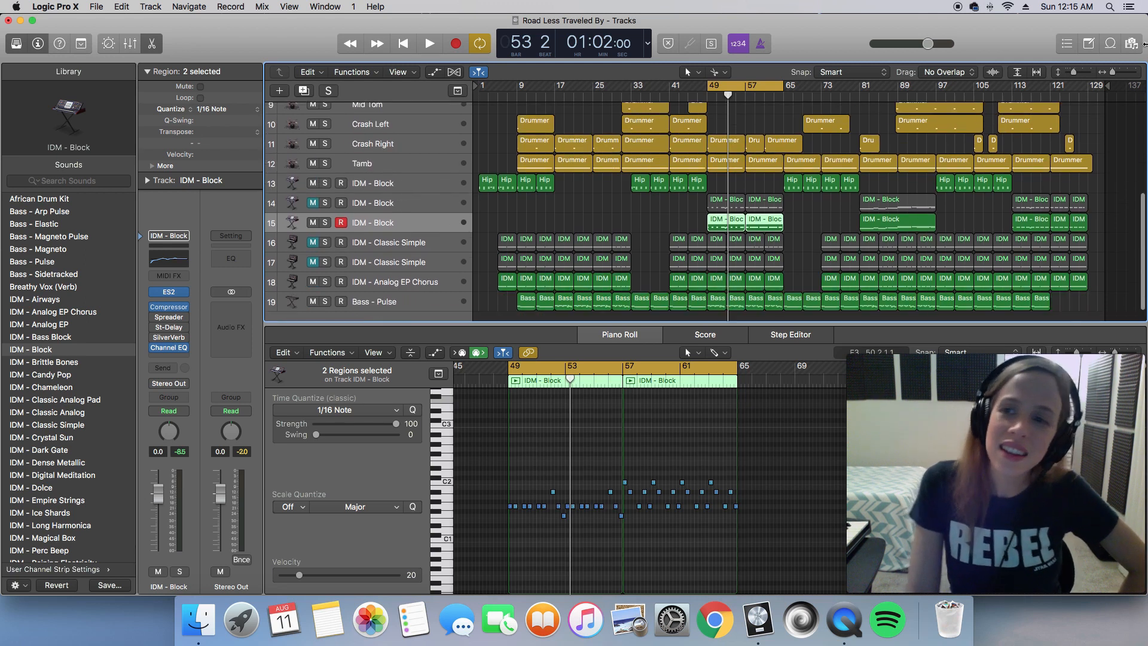
drag(1075, 72, 1073, 72)
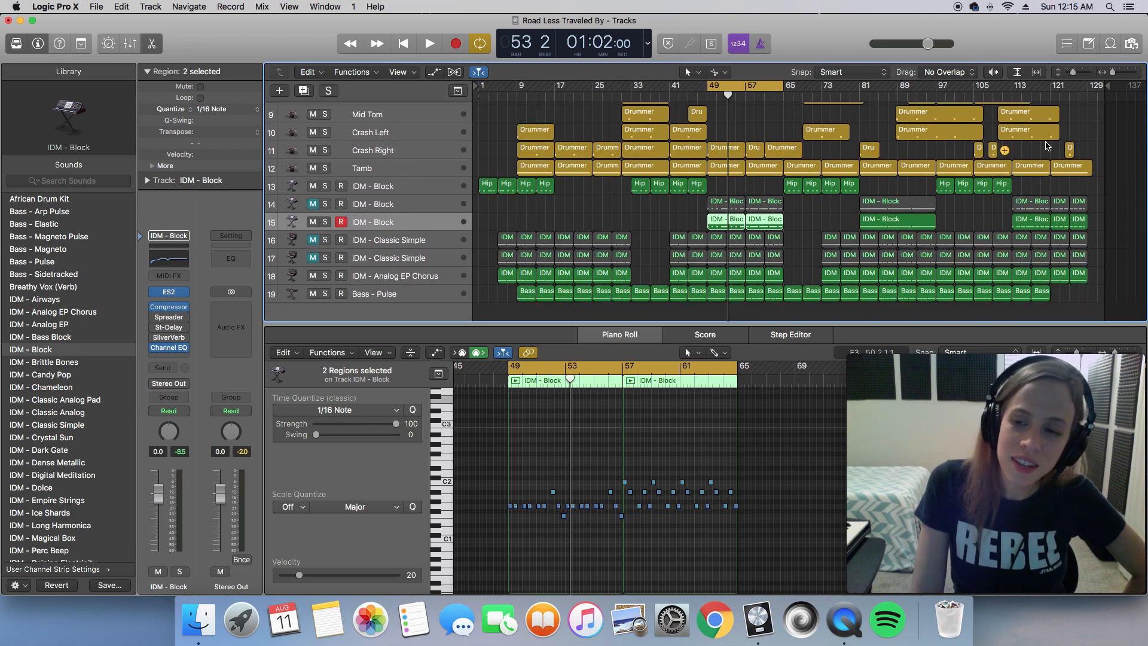